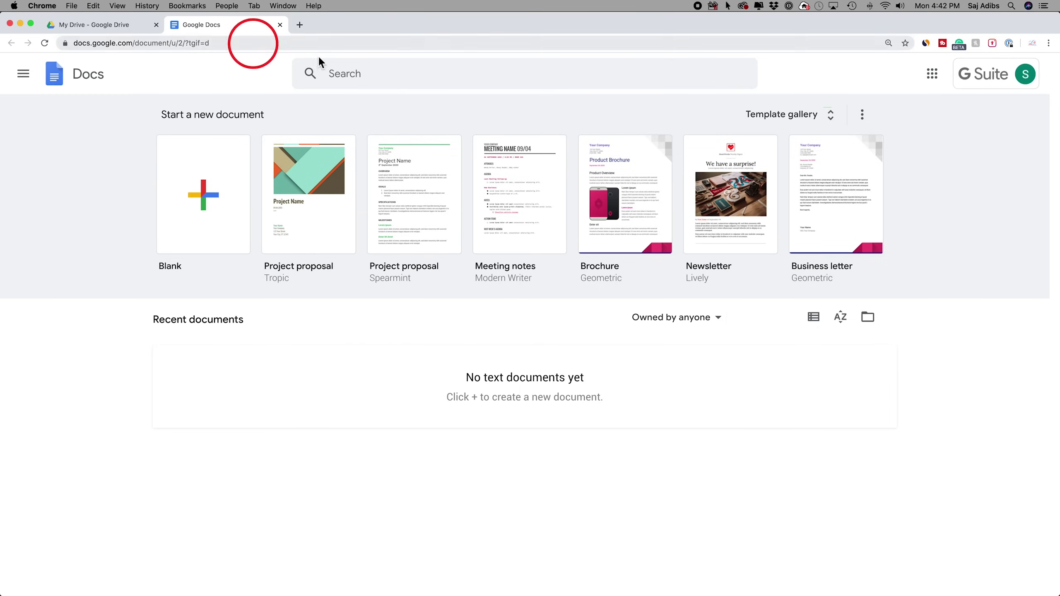
# Start a new Google Docs document from My Drive in Google Drive, and close its tab
pyautogui.click(73, 25)
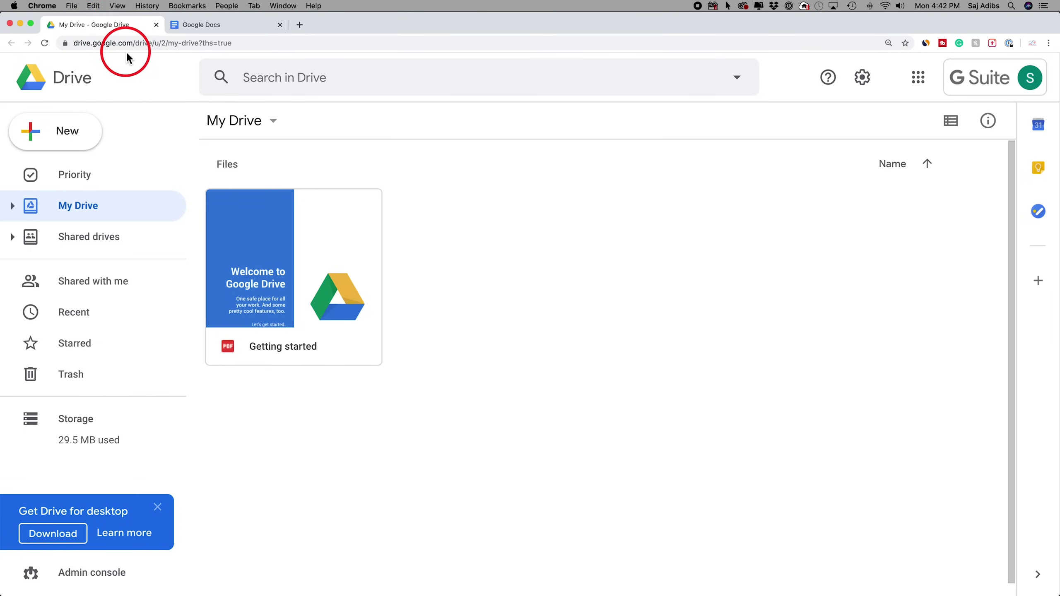
pyautogui.click(63, 143)
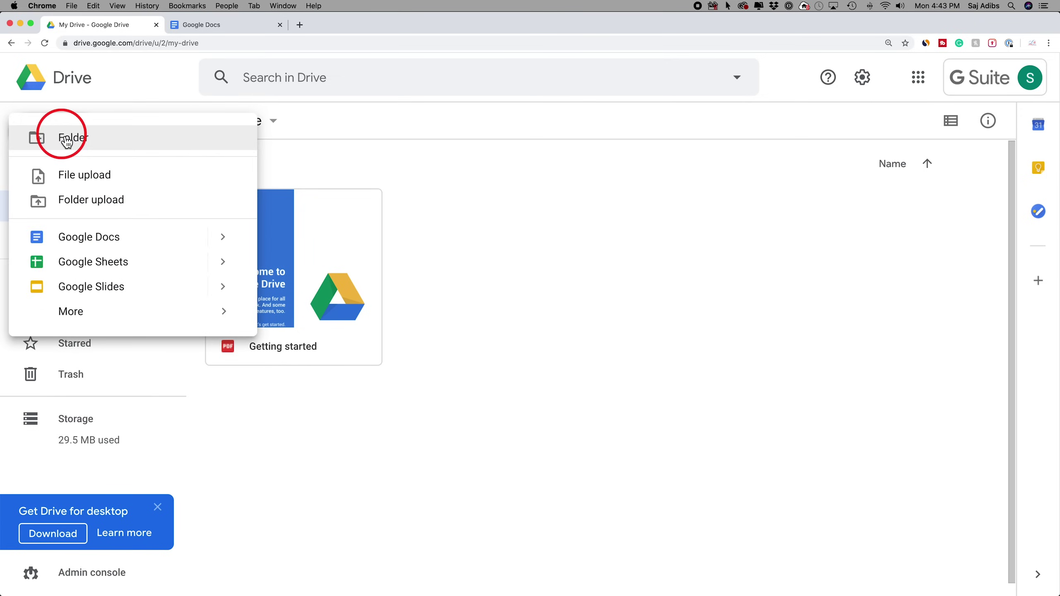
pyautogui.click(75, 245)
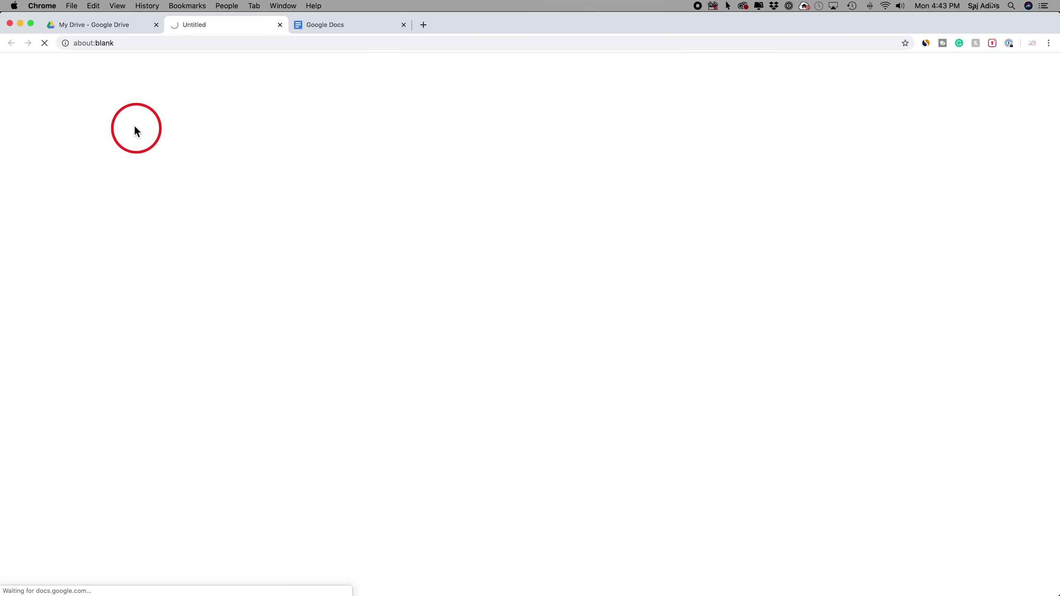
pyautogui.click(280, 24)
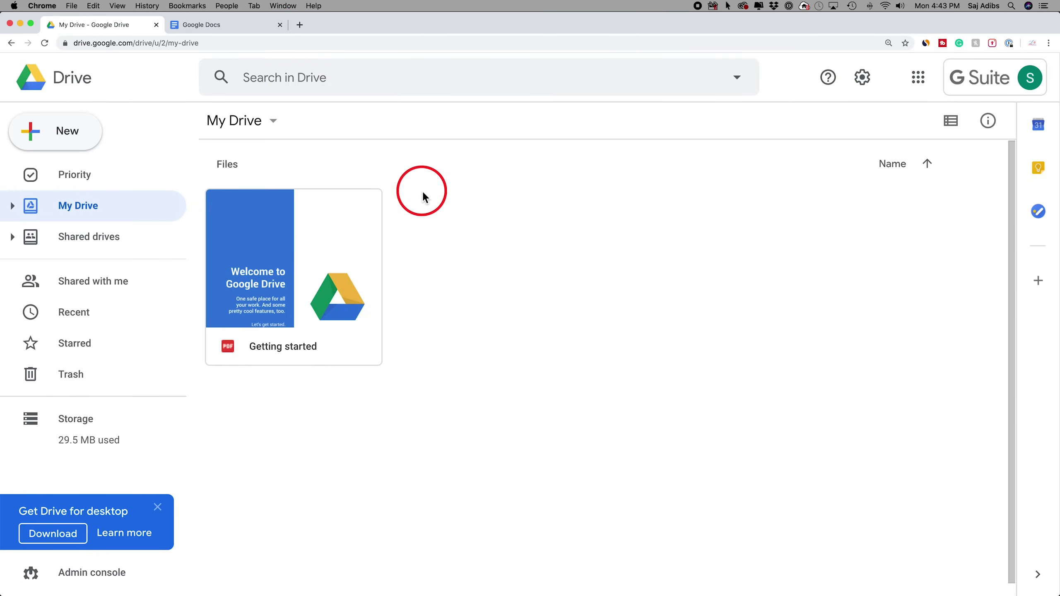
pyautogui.click(67, 131)
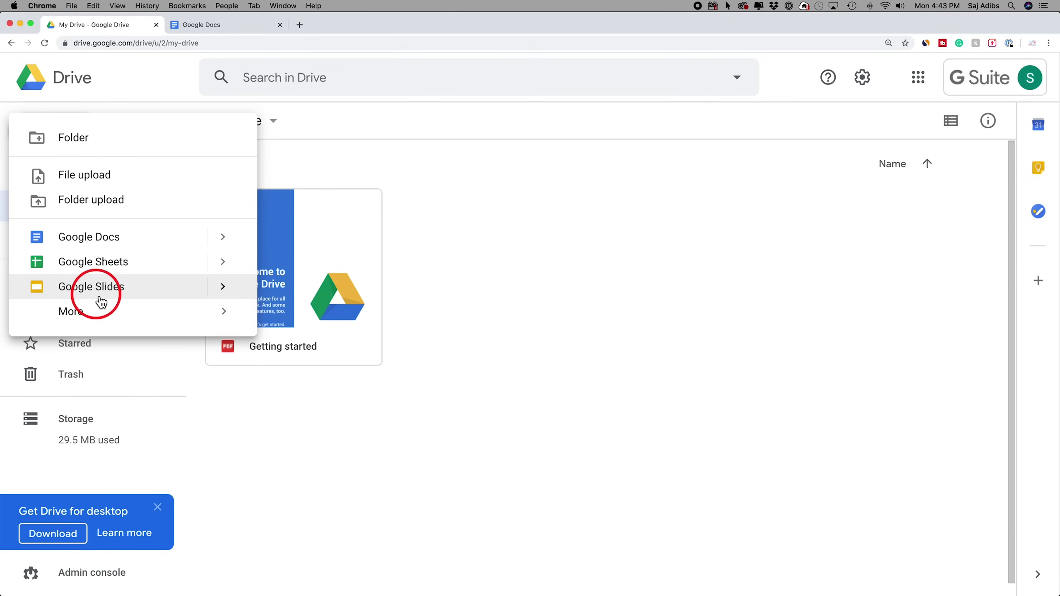
pyautogui.moveTo(88, 311)
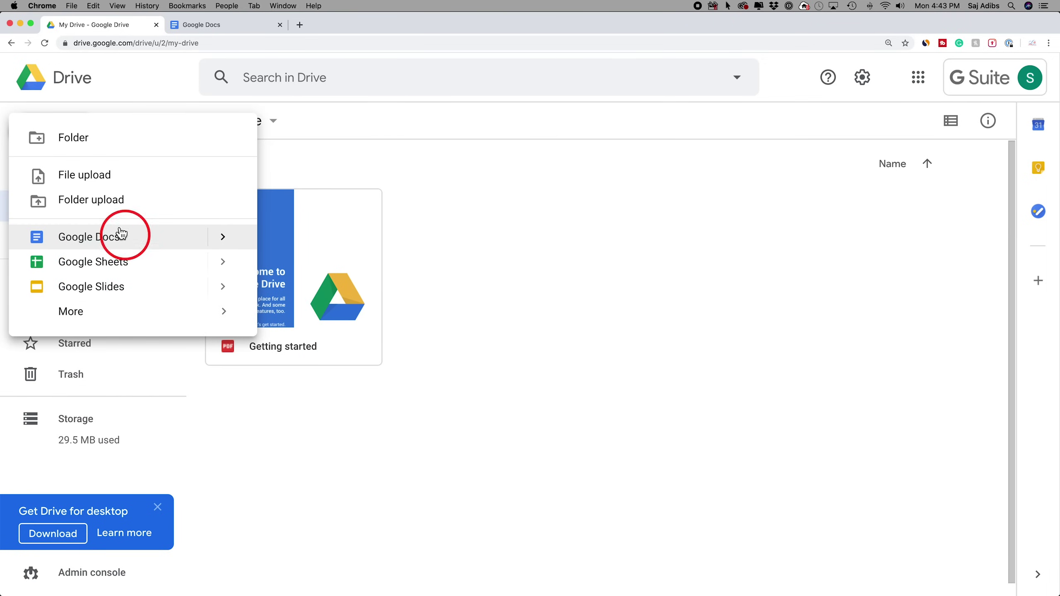
pyautogui.click(136, 74)
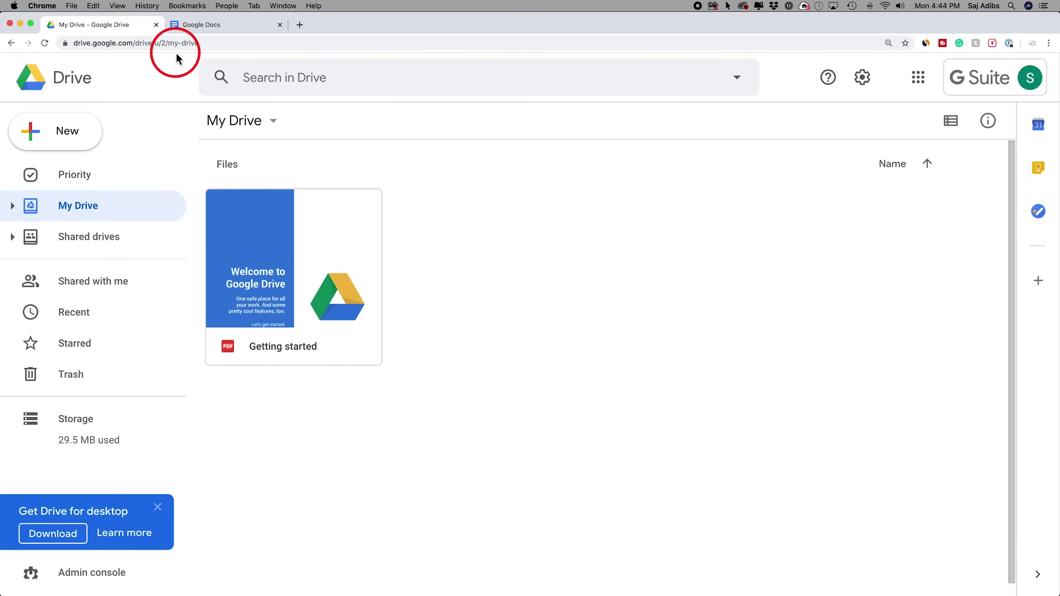
# Switch to the Google Docs home page, view its template gallery, and create a new blank document
pyautogui.click(208, 26)
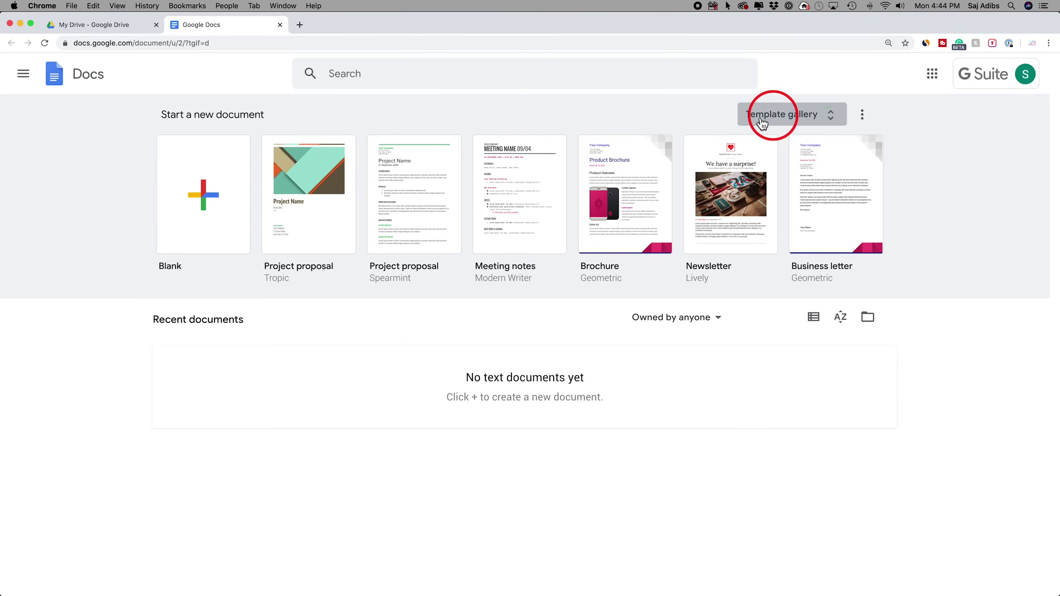
pyautogui.click(806, 125)
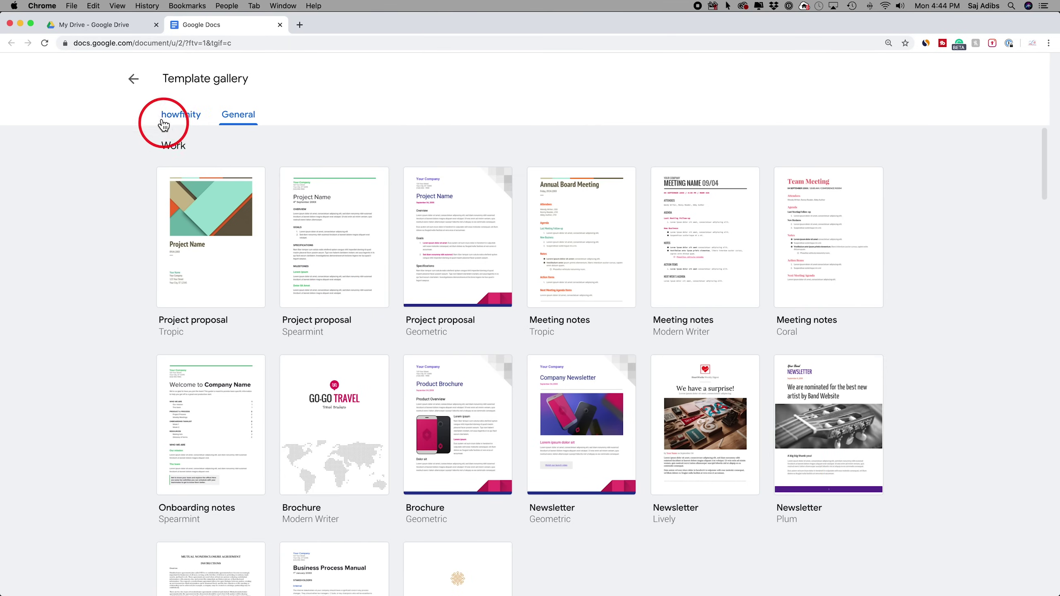
pyautogui.click(141, 88)
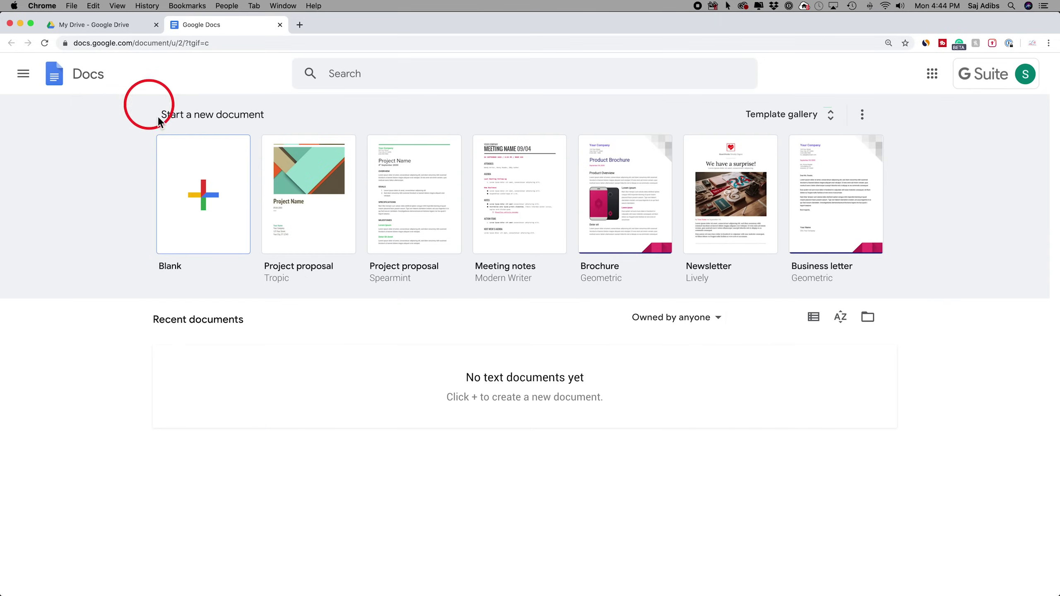
pyautogui.click(207, 207)
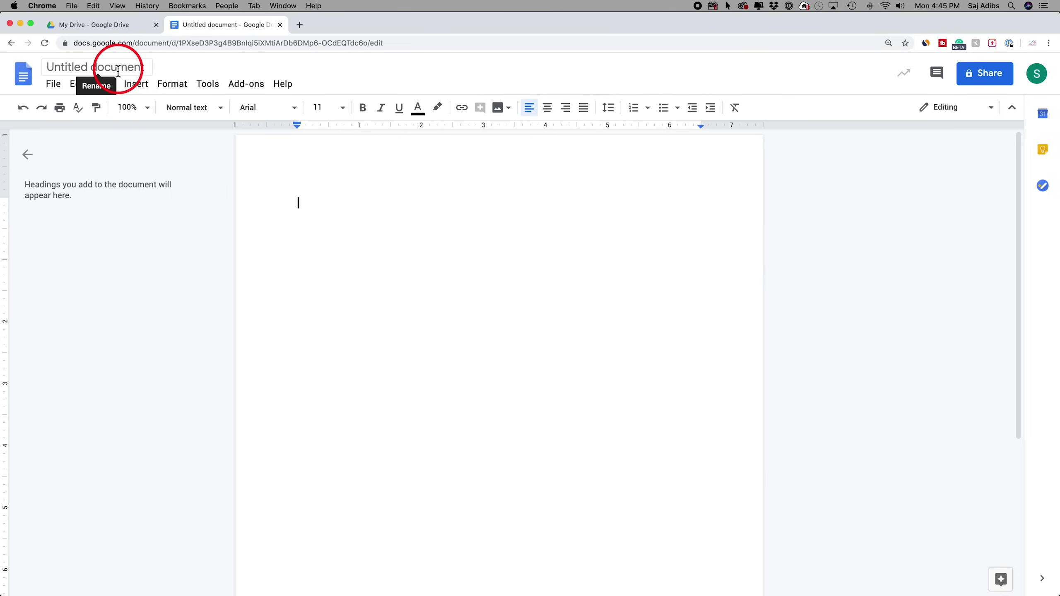
# Rename the untitled document as "My first Google Docs"
pyautogui.click(95, 69)
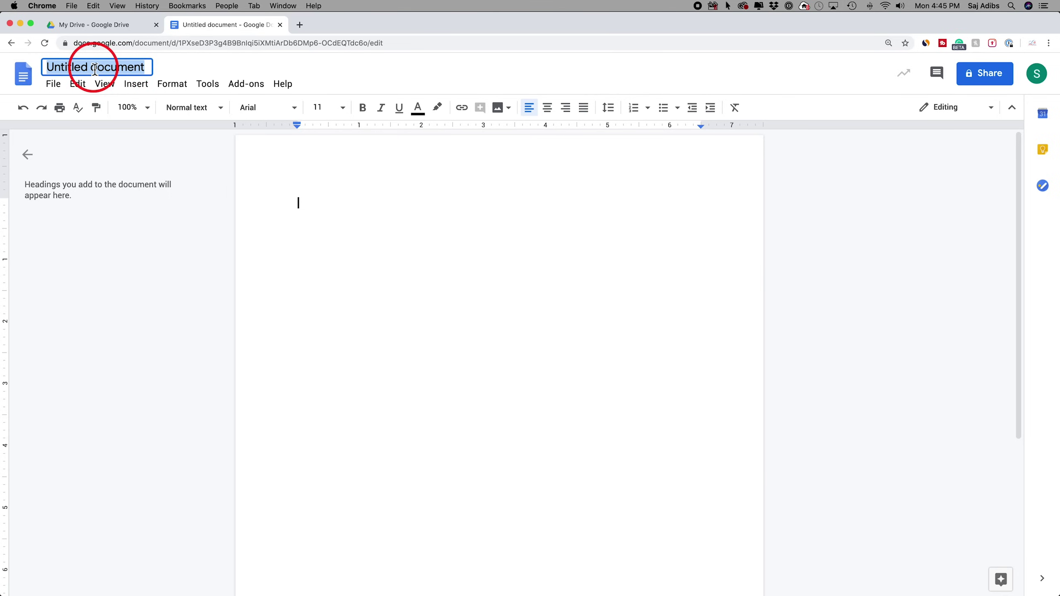
pyautogui.press('BackSpace')
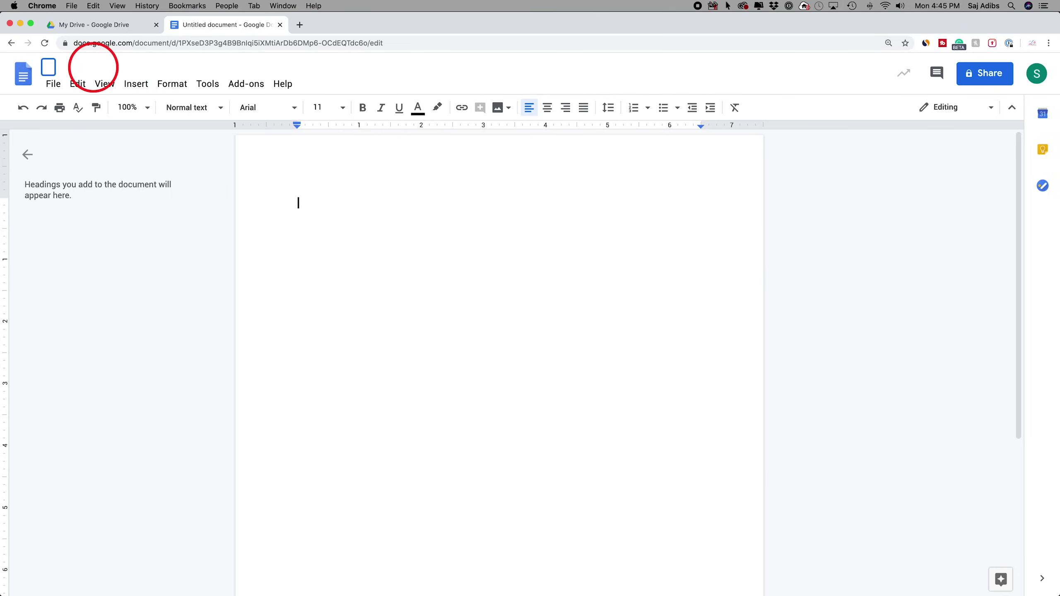
pyautogui.write('My first Google Docs')
pyautogui.press('Return')
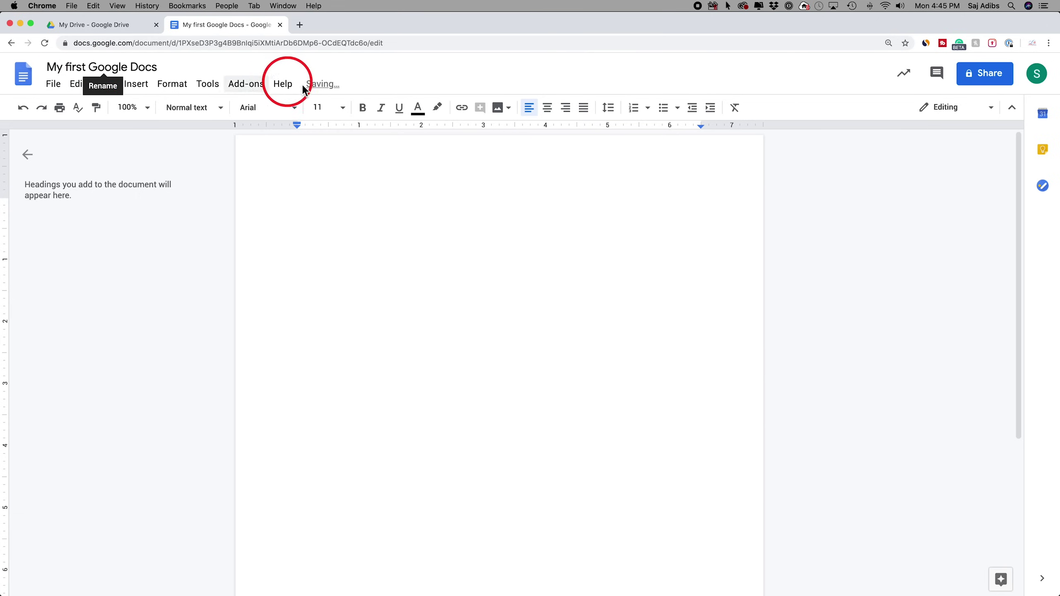
pyautogui.moveTo(319, 88)
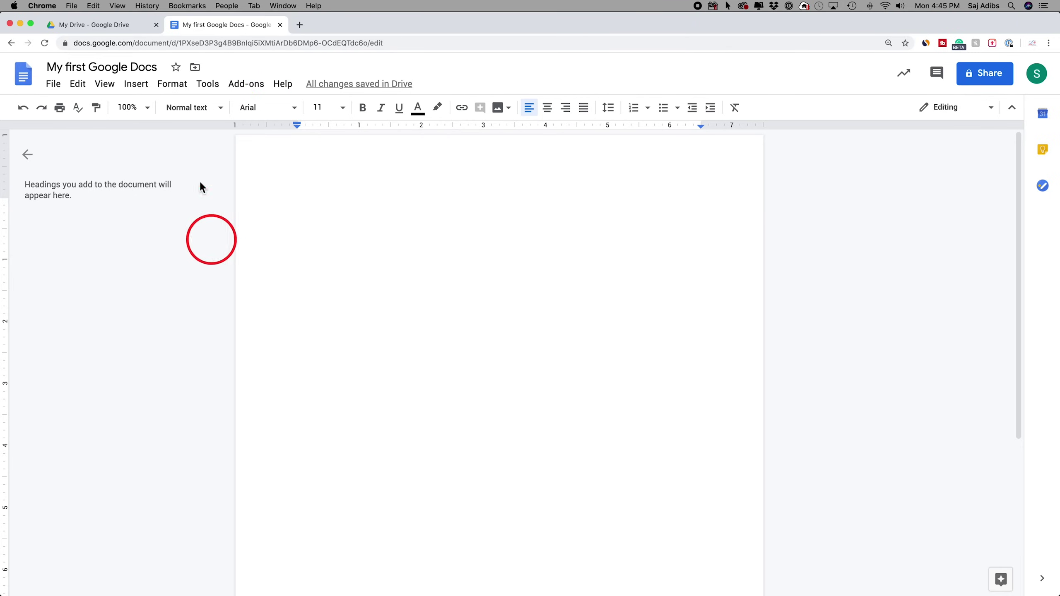
pyautogui.moveTo(357, 92)
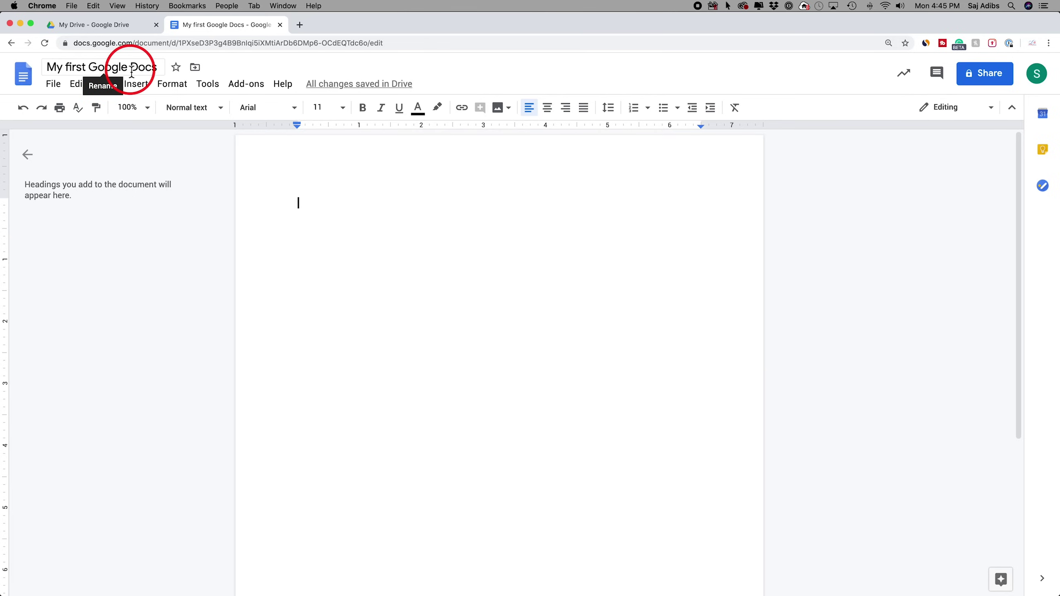
# Create a folder named "My Google Docs" in My Drive and move the document into it
pyautogui.click(197, 70)
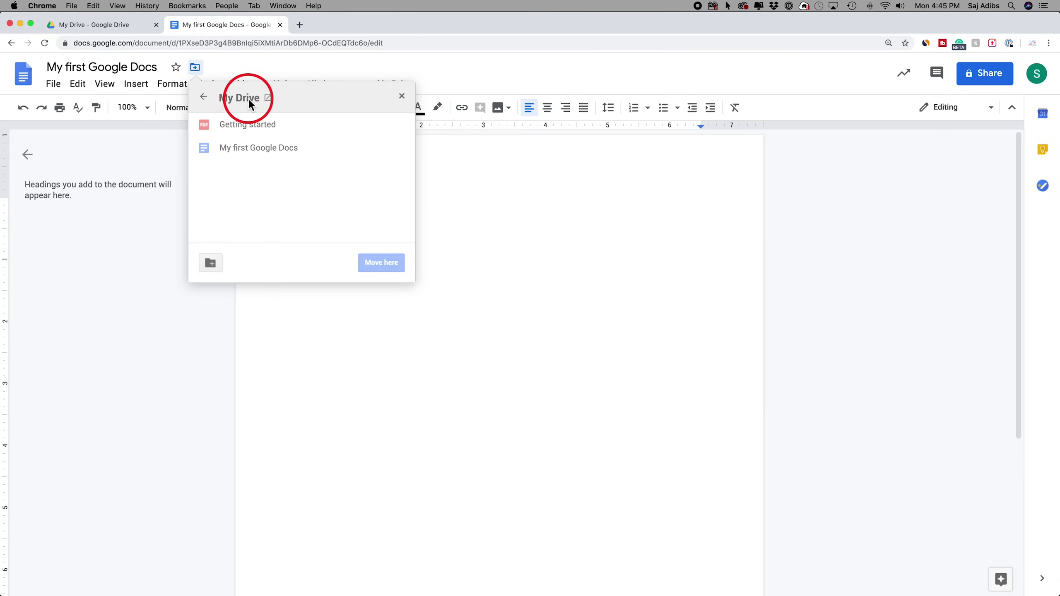
pyautogui.click(213, 263)
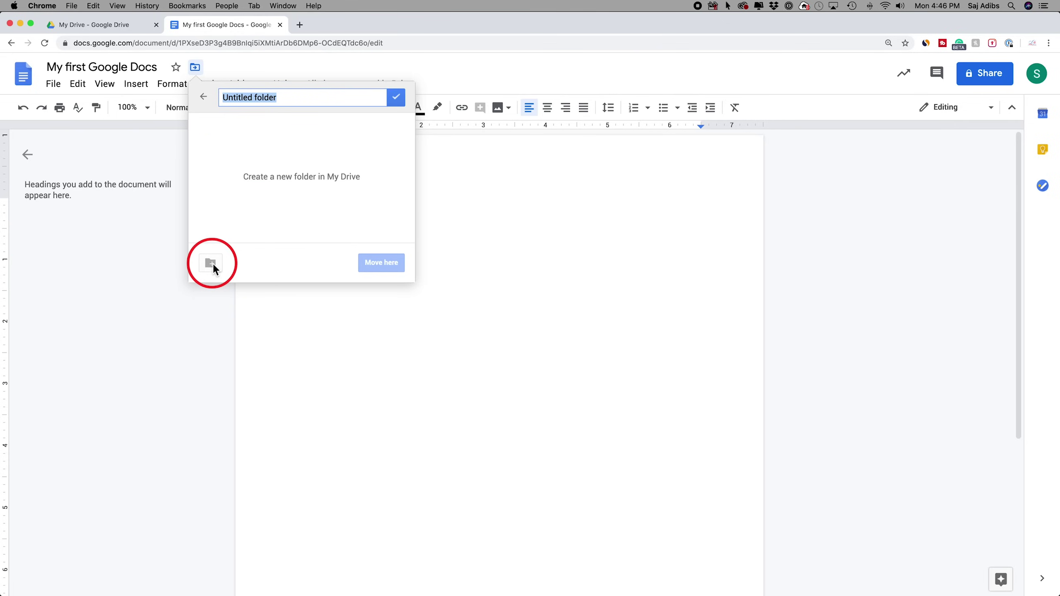
pyautogui.write('My Google Docs')
pyautogui.click(396, 101)
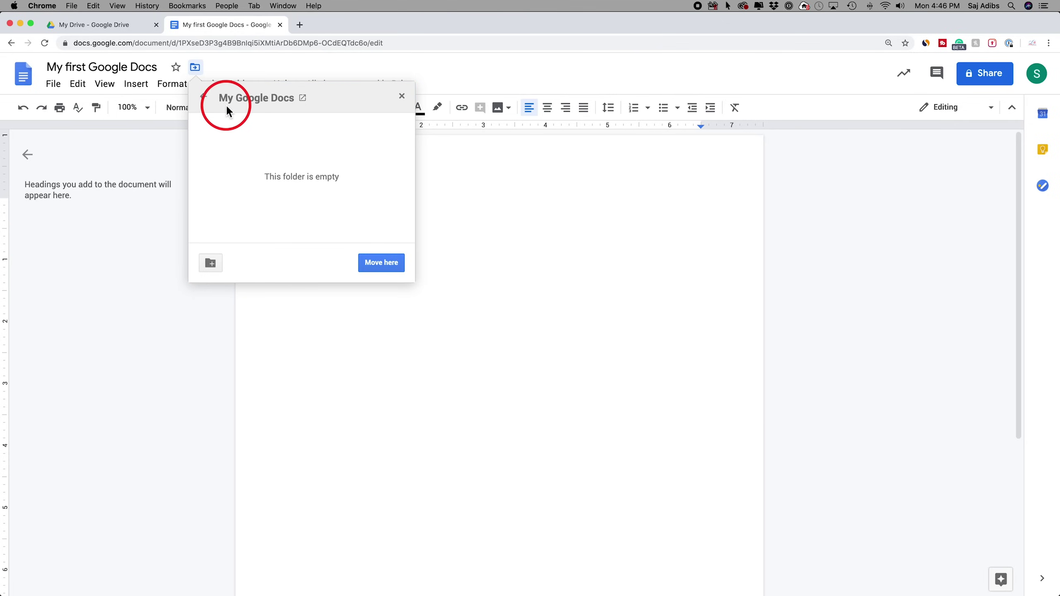
pyautogui.click(380, 262)
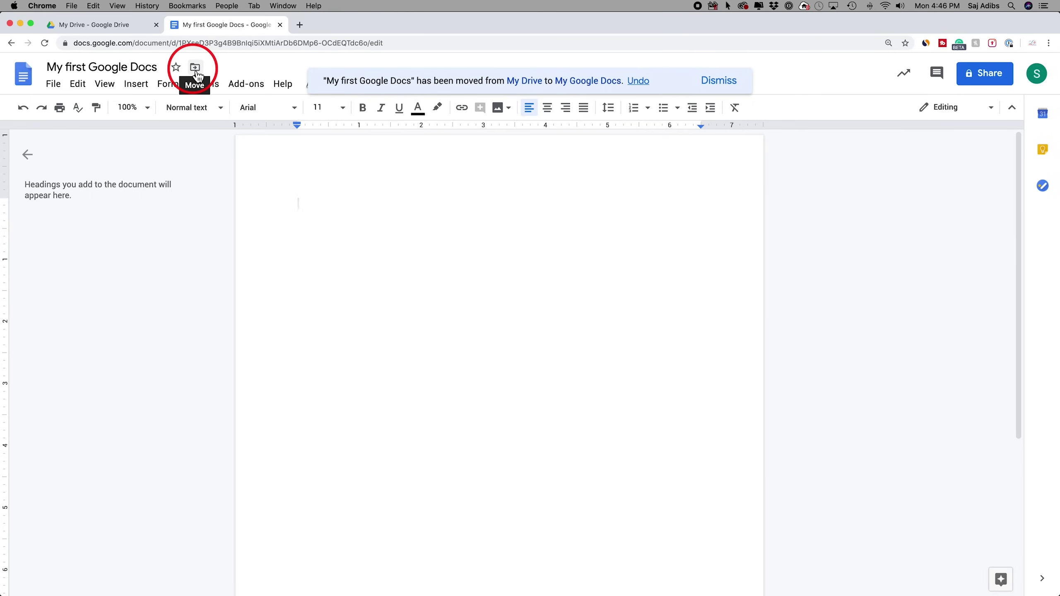
# Write "This is our first sentence." on the first line of the document
pyautogui.write('This')
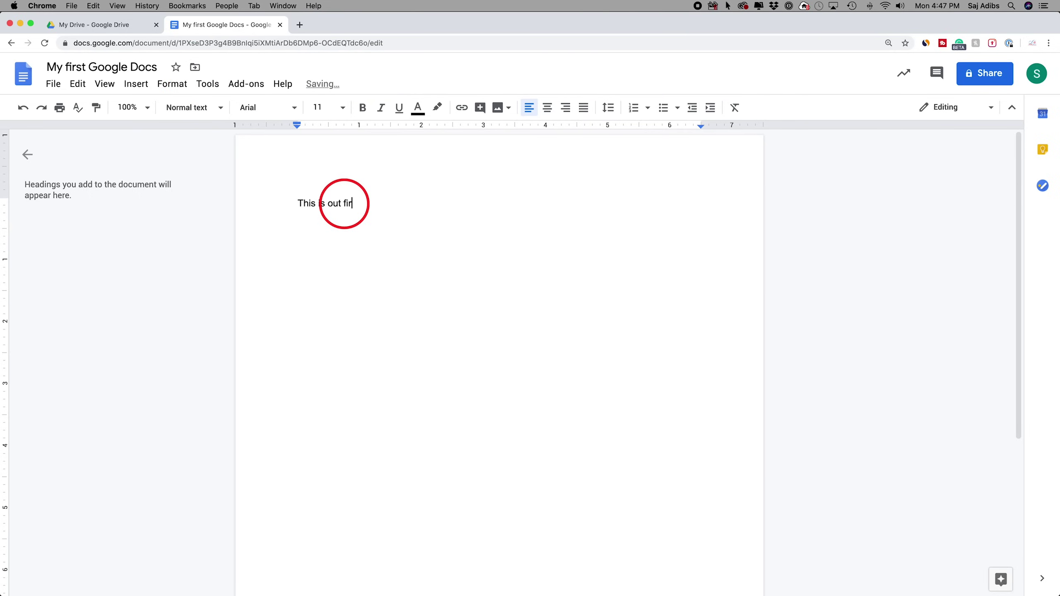
pyautogui.write(' is our first')
pyautogui.press('BackSpace')
pyautogui.press('BackSpace')
pyautogui.write('r first sentence.')
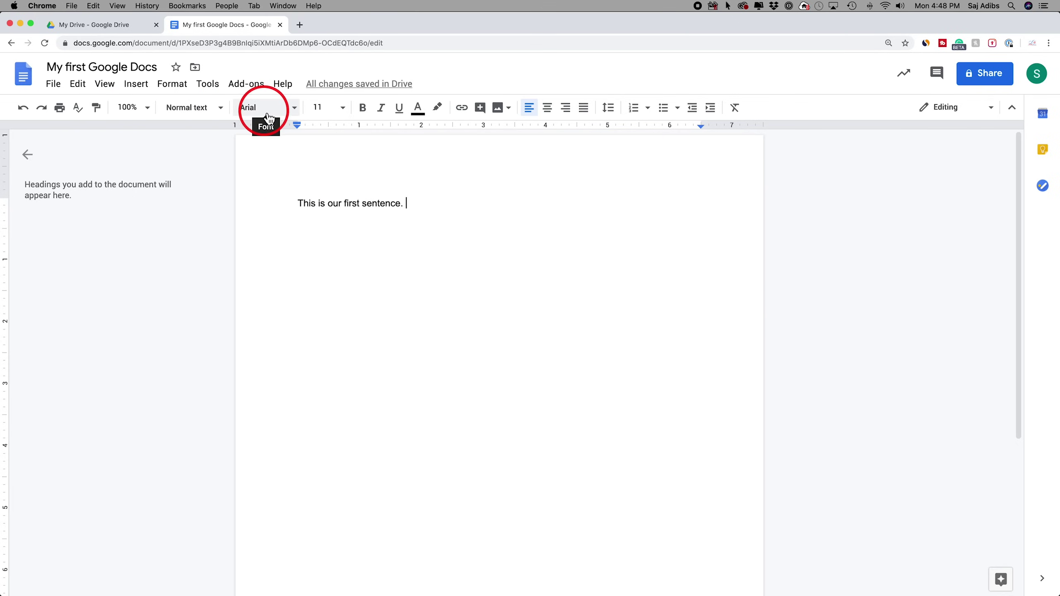
# Look through the available fonts, and set the font size at the end of the sentence to 34
pyautogui.click(294, 110)
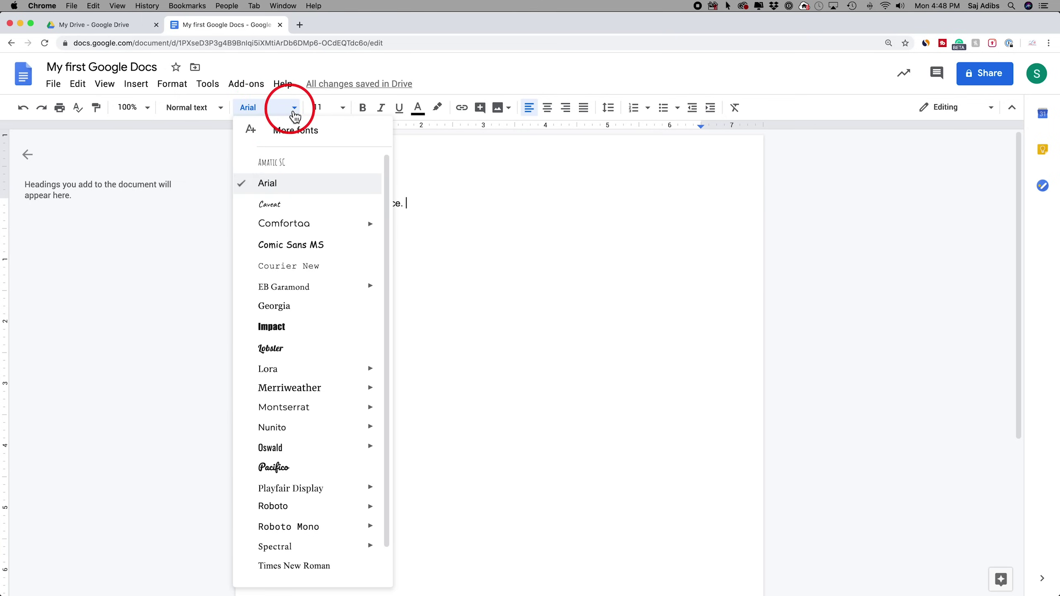
pyautogui.scroll(-1, 307, 263)
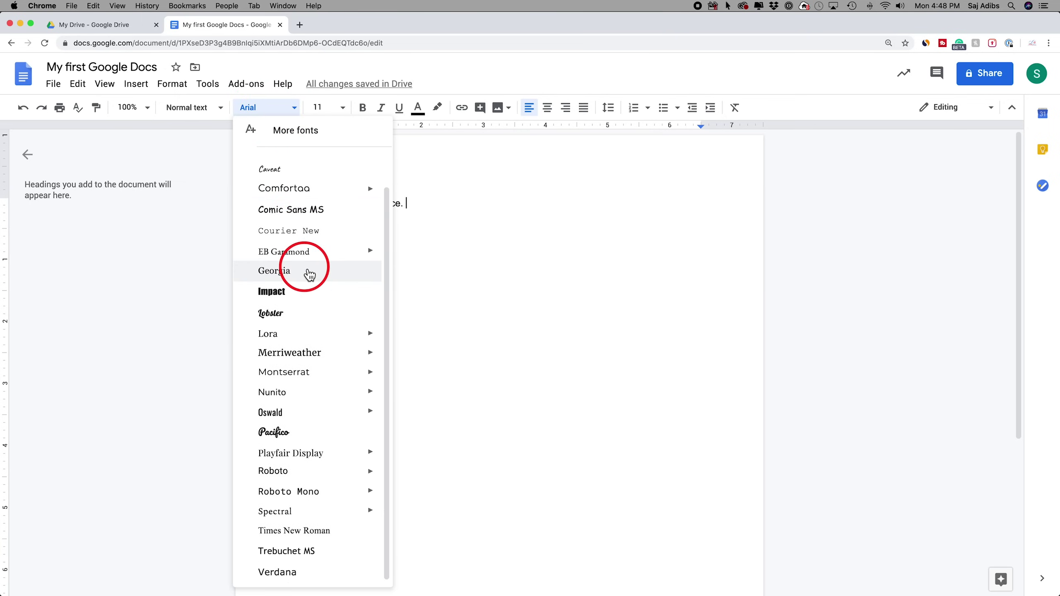
pyautogui.scroll(1, 308, 267)
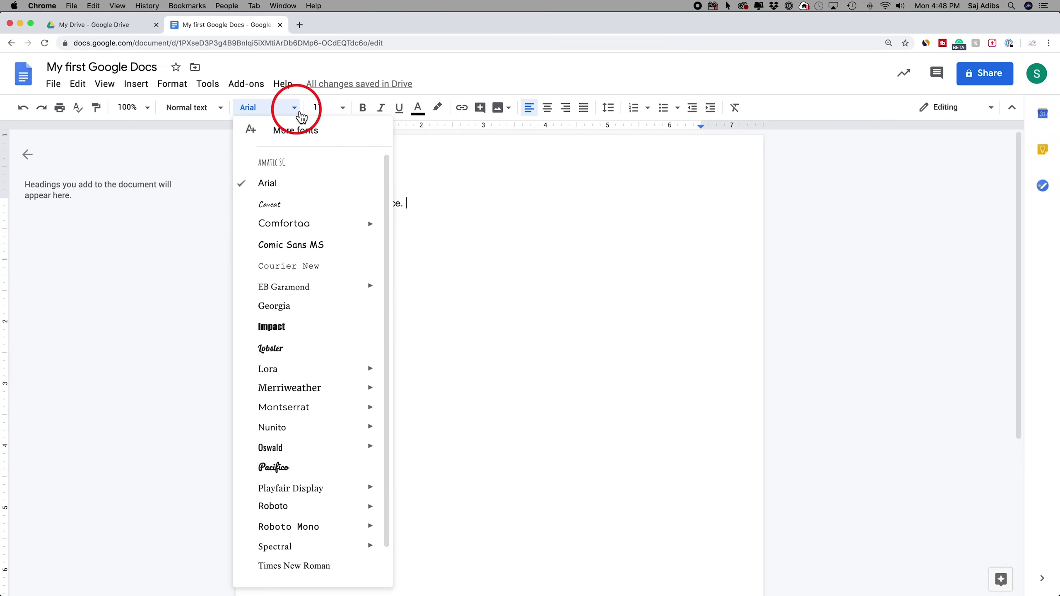
pyautogui.click(300, 115)
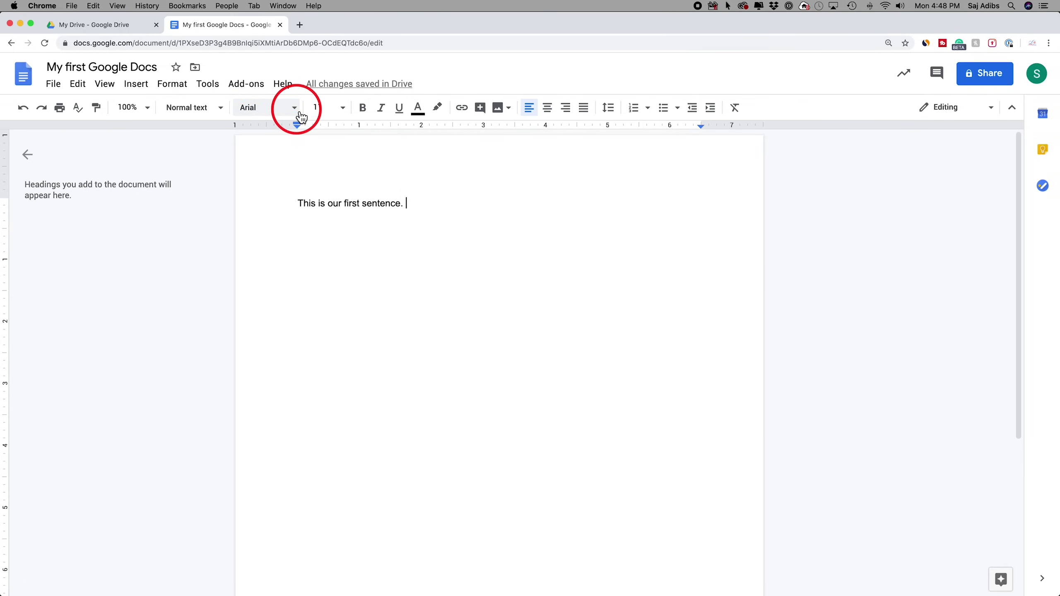
pyautogui.click(343, 108)
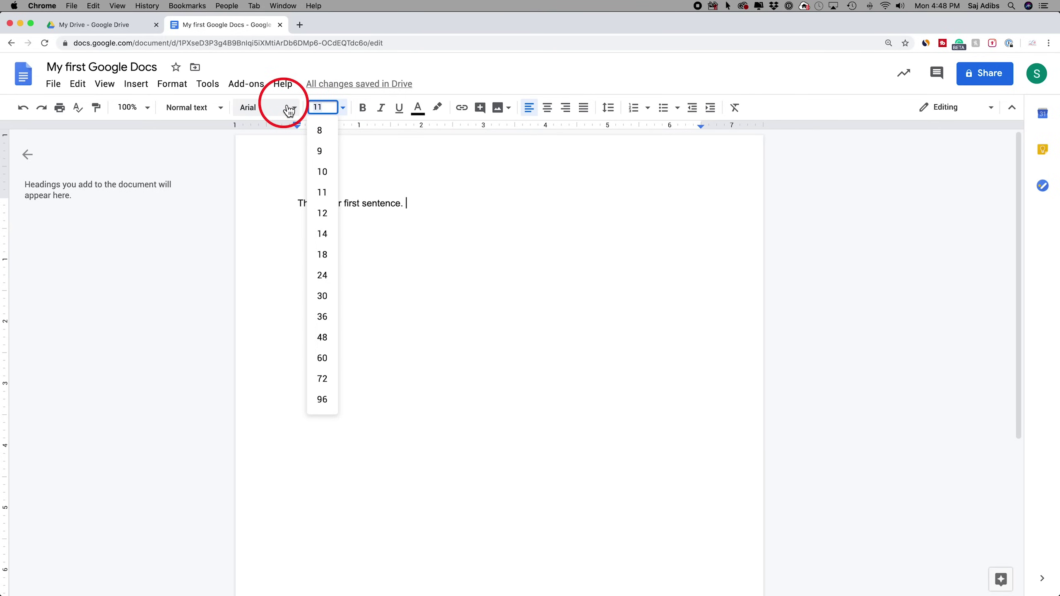
pyautogui.press('Return')
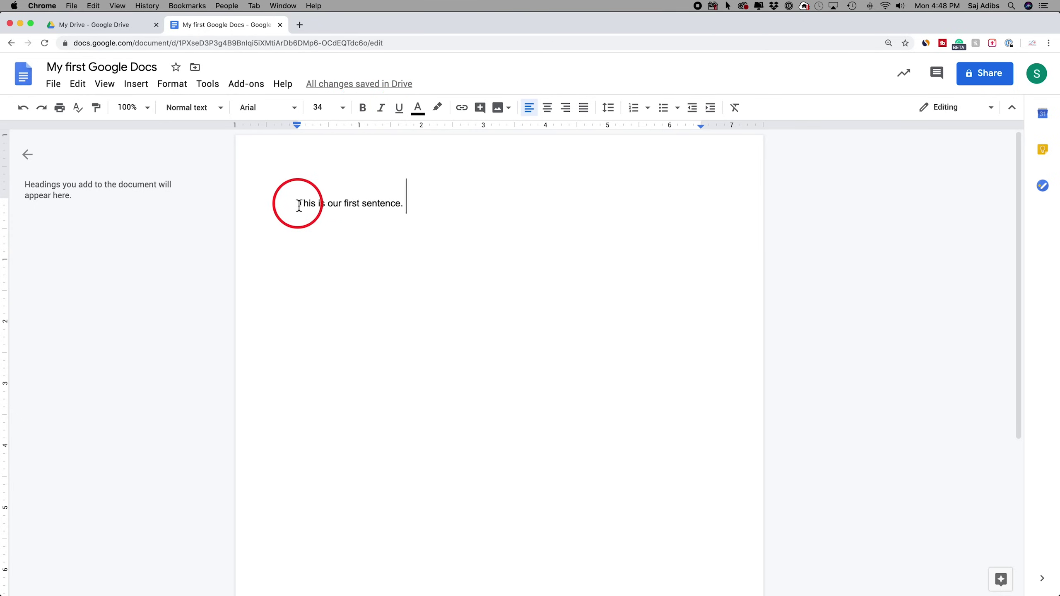
# Make the whole sentence "This is our first sentence." bold, italic and underlined
pyautogui.moveTo(296, 203); pyautogui.dragTo(410, 205)
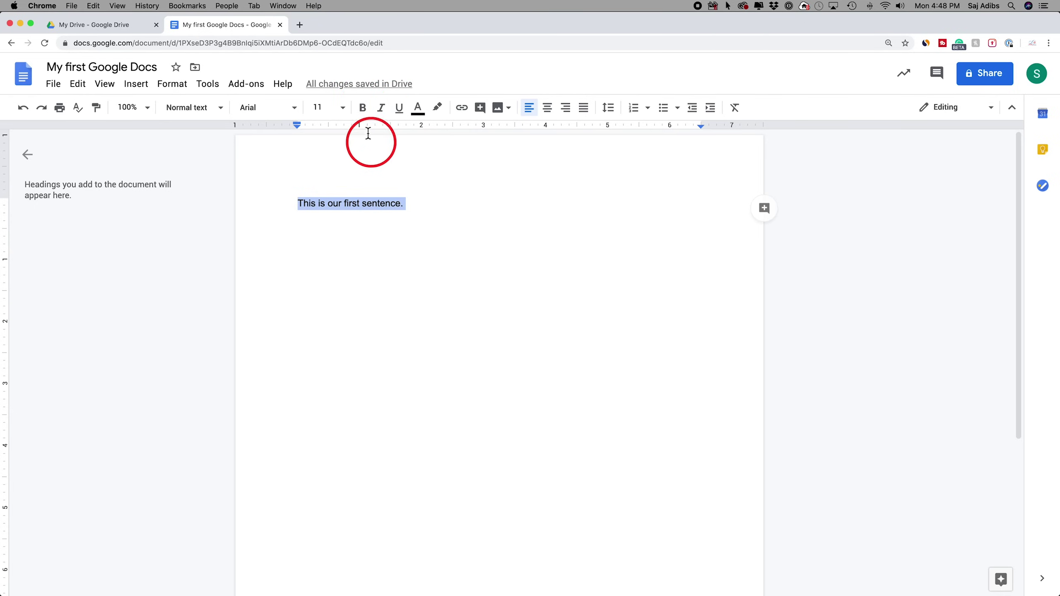
pyautogui.click(364, 110)
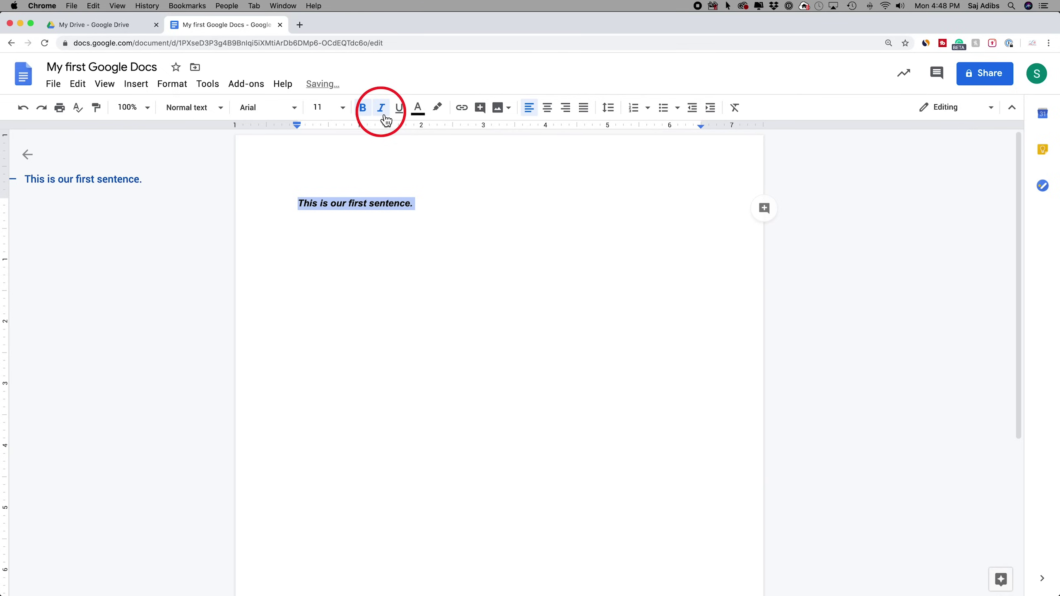
pyautogui.click(399, 108)
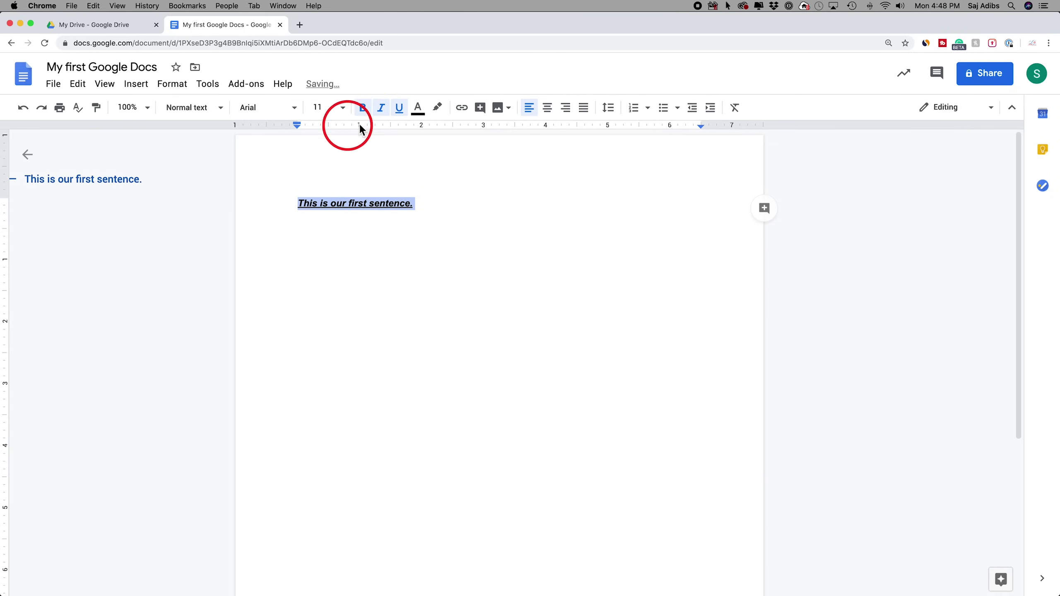
# Colour the selected sentence's text red, and set its text colour back to black
pyautogui.click(417, 108)
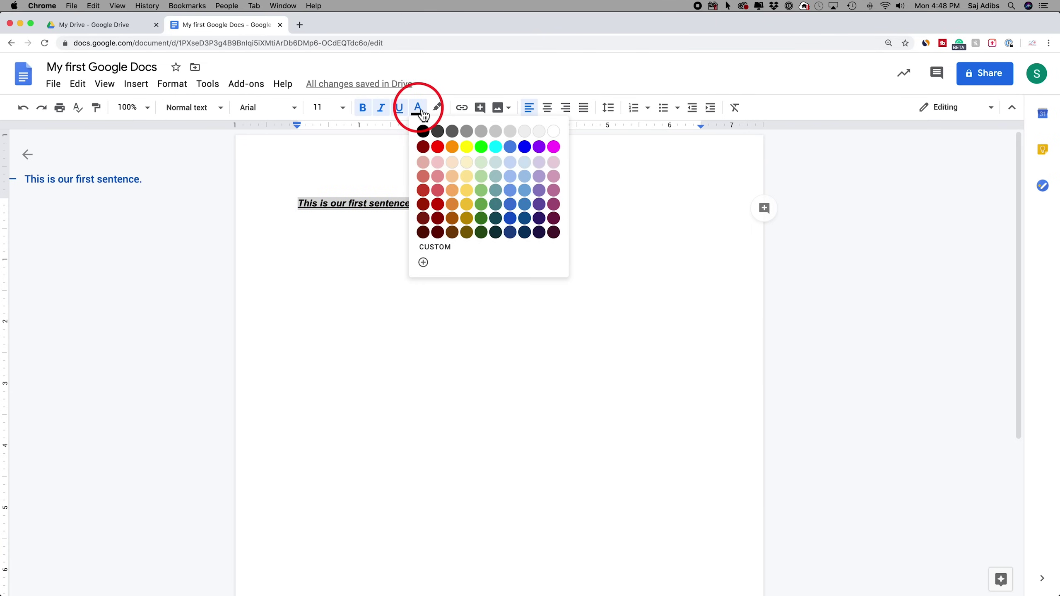
pyautogui.click(430, 194)
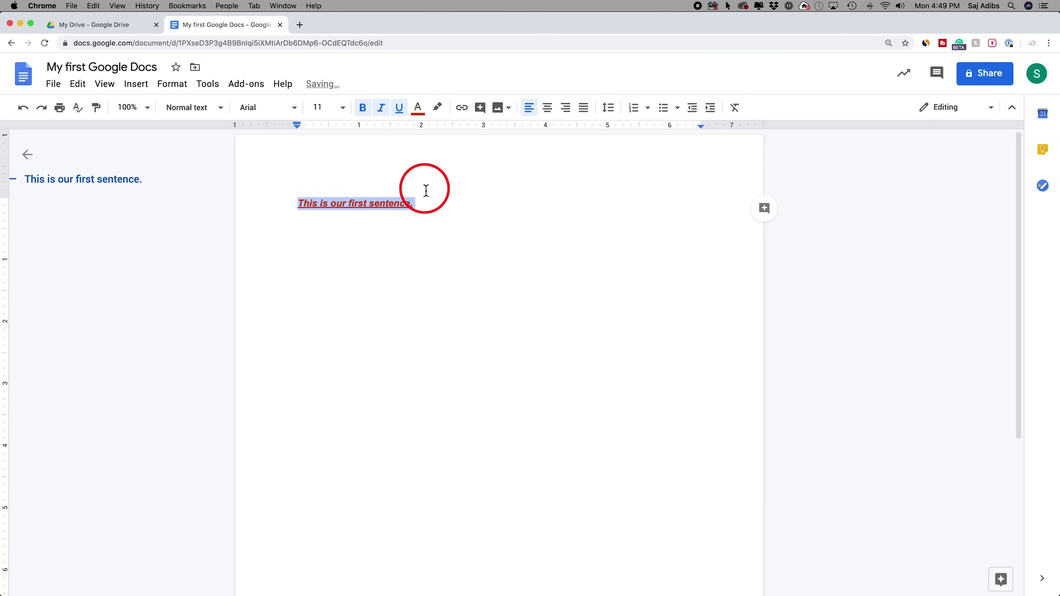
pyautogui.click(417, 108)
pyautogui.click(423, 133)
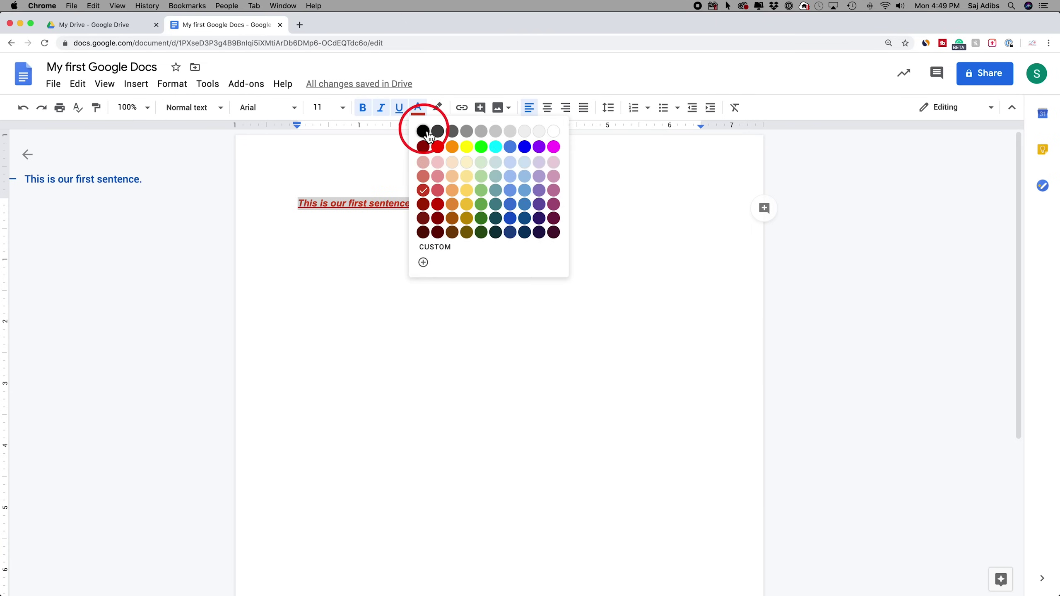
# Highlight the selected sentence "This is our first sentence." in yellow
pyautogui.click(439, 110)
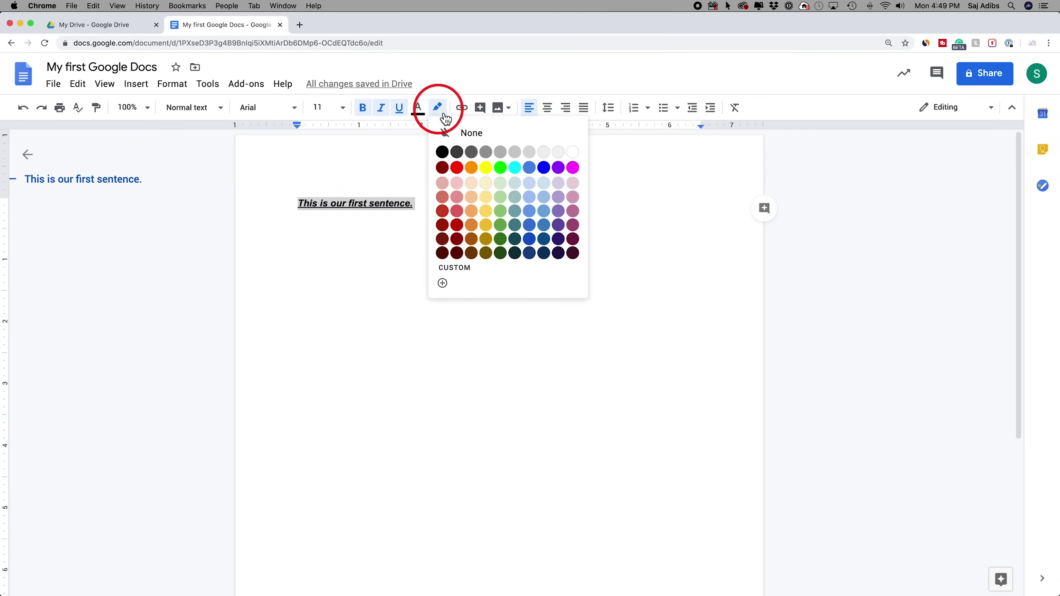
pyautogui.click(488, 171)
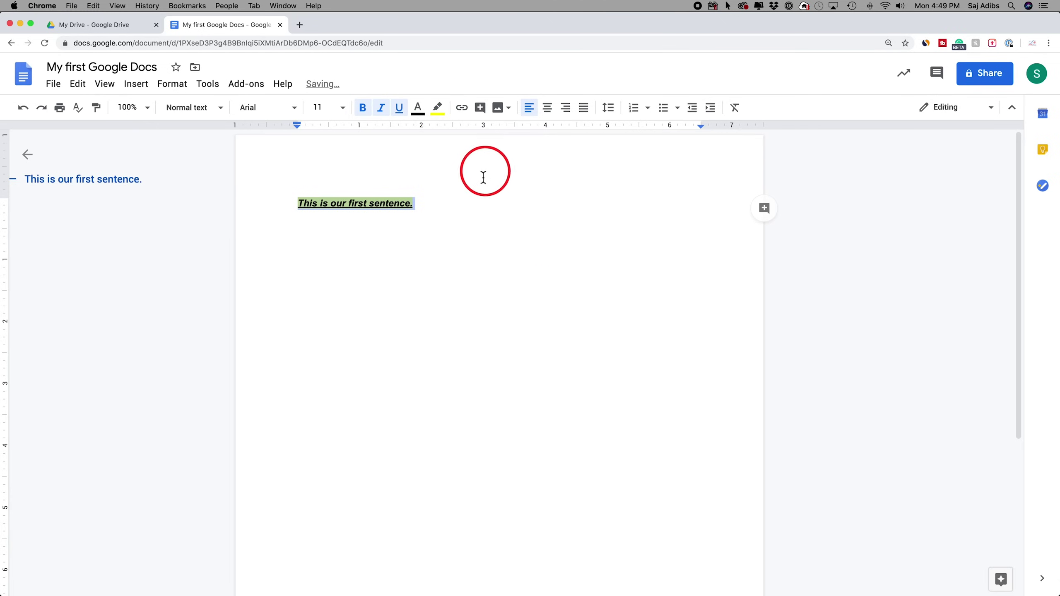
pyautogui.click(423, 211)
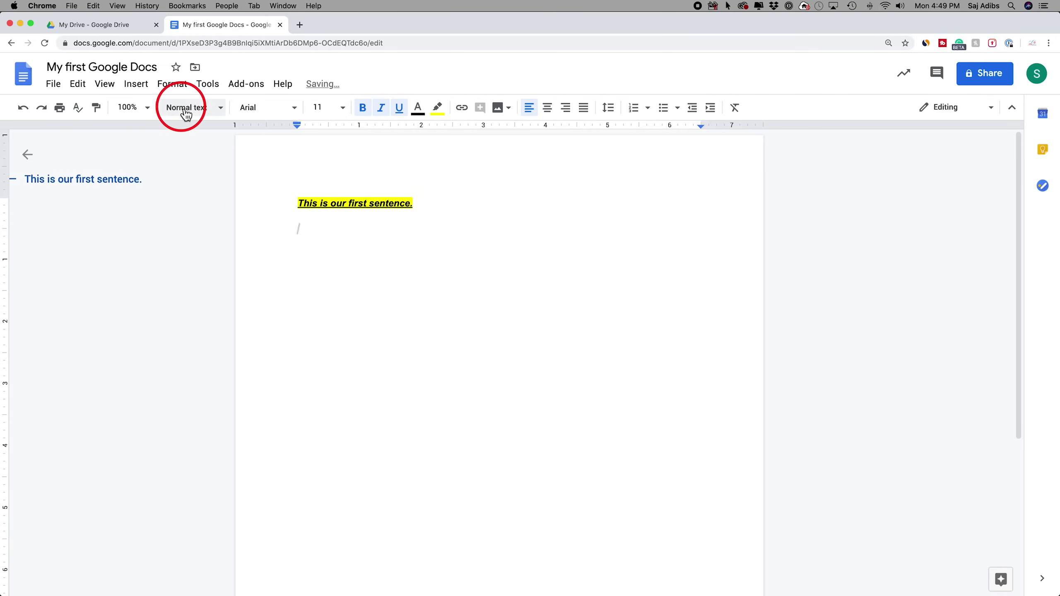
# Apply the Title style to the line below the sentence and write "My first doc" there
pyautogui.click(220, 108)
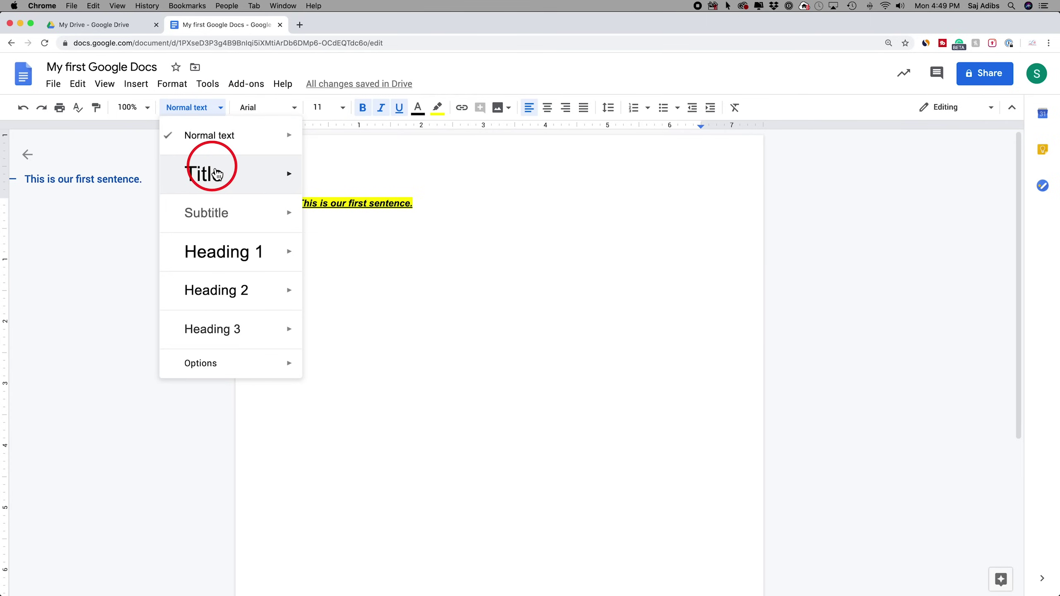
pyautogui.click(211, 182)
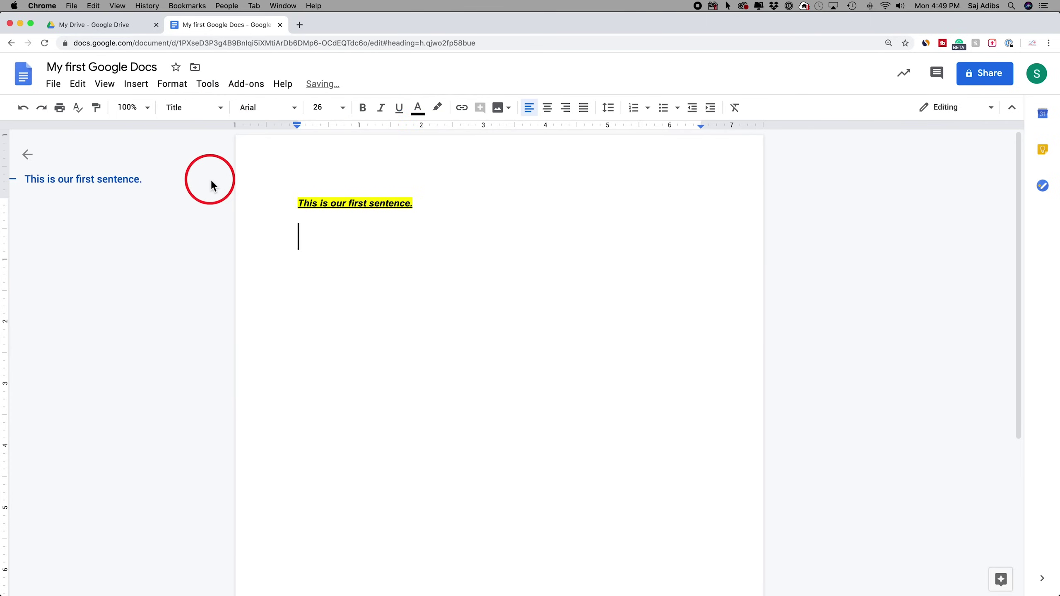
pyautogui.click(345, 231)
pyautogui.write('My ')
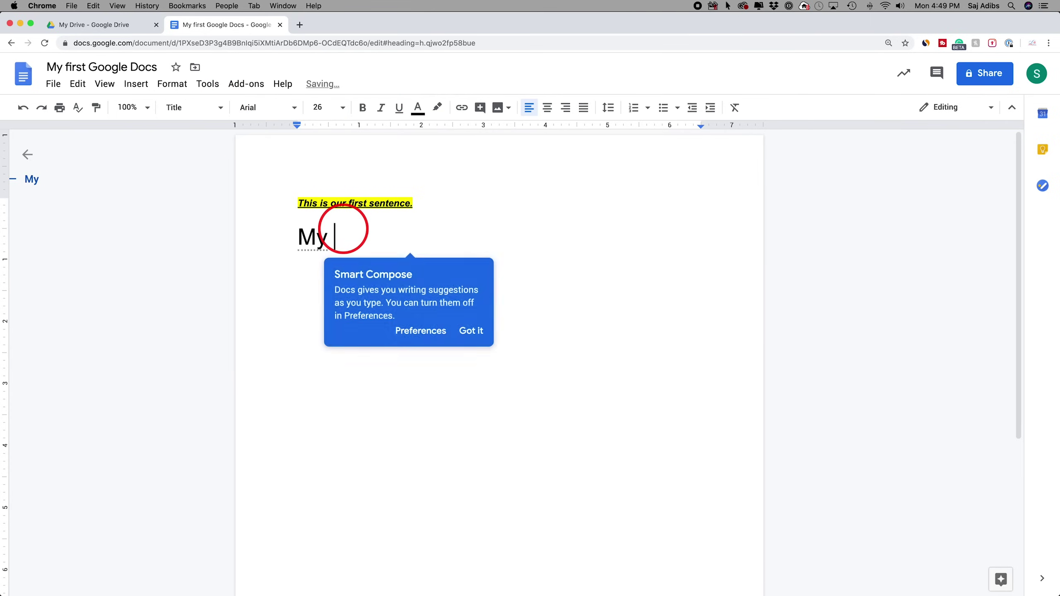
pyautogui.write('first docs')
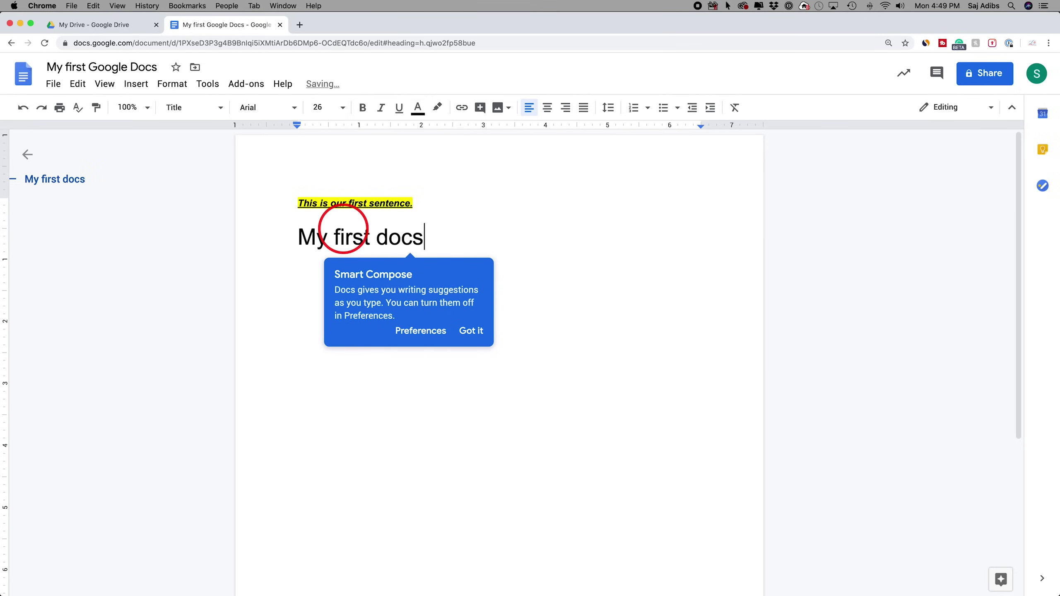
pyautogui.press('BackSpace')
pyautogui.press('Return')
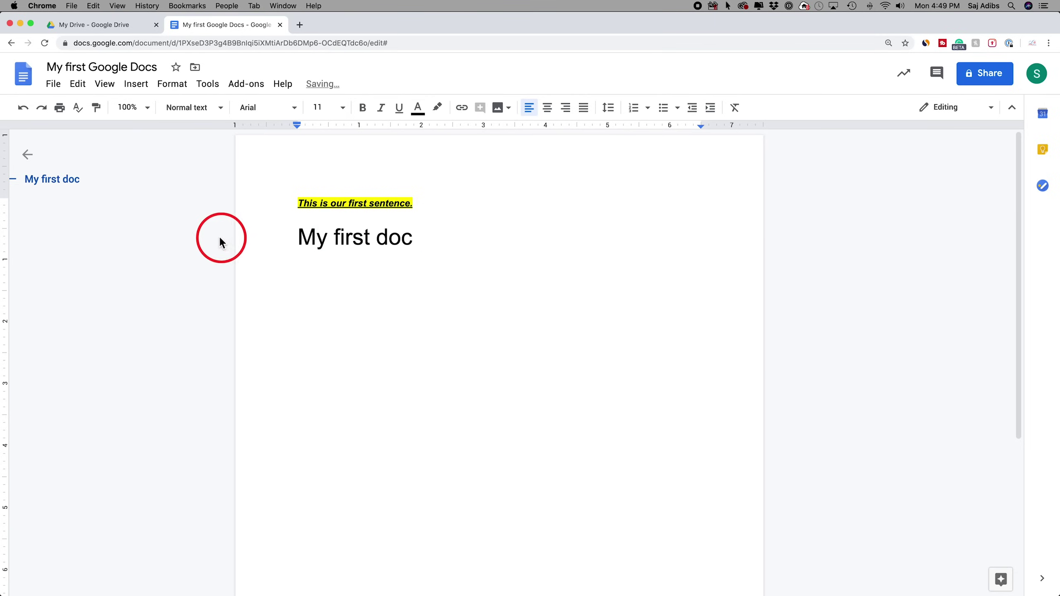
pyautogui.moveTo(299, 239); pyautogui.dragTo(431, 242)
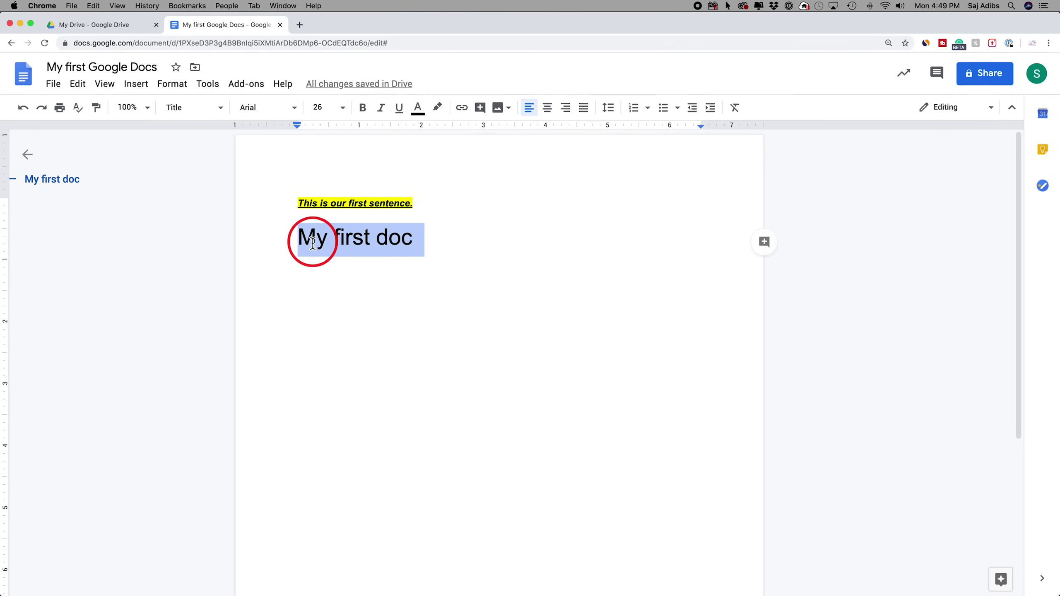
pyautogui.click(300, 239)
pyautogui.moveTo(299, 239); pyautogui.dragTo(448, 243)
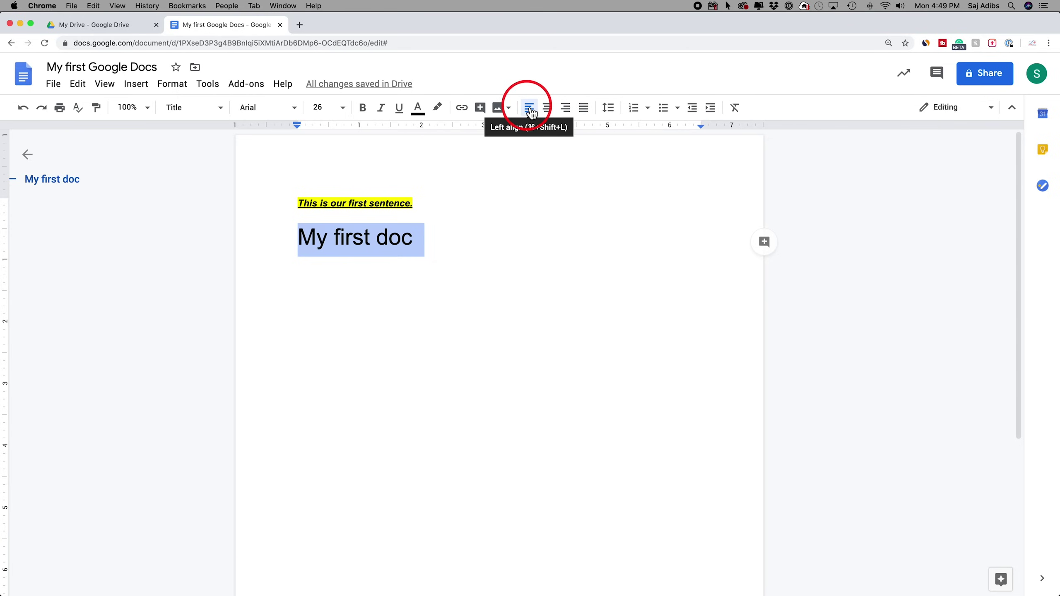
pyautogui.click(437, 246)
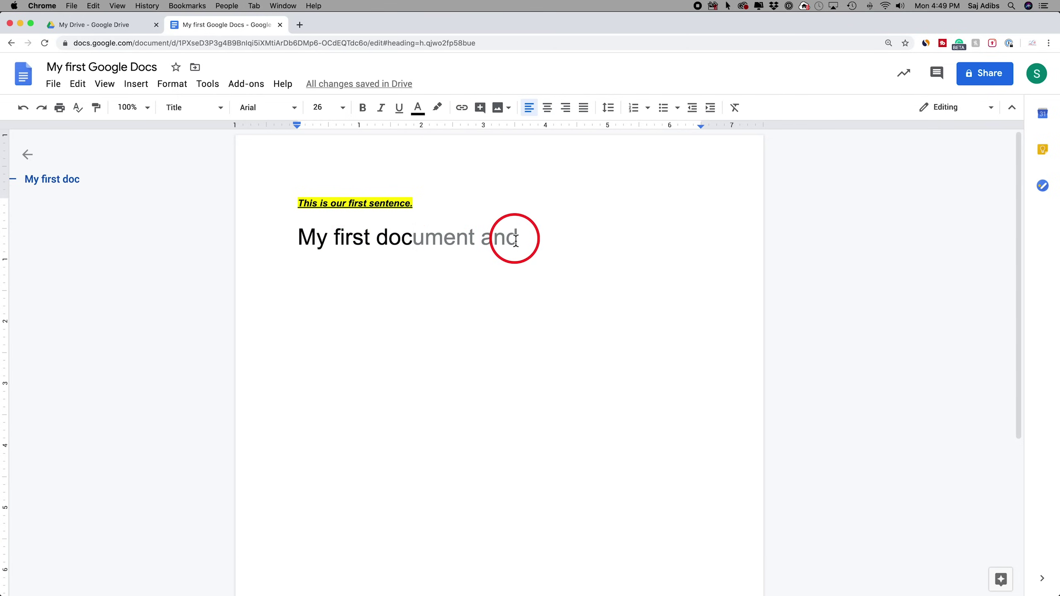
# Replace all the document's text with the prepared text about Google Docs from the clipboard, and hide the document outline
pyautogui.moveTo(513, 239); pyautogui.dragTo(282, 171)
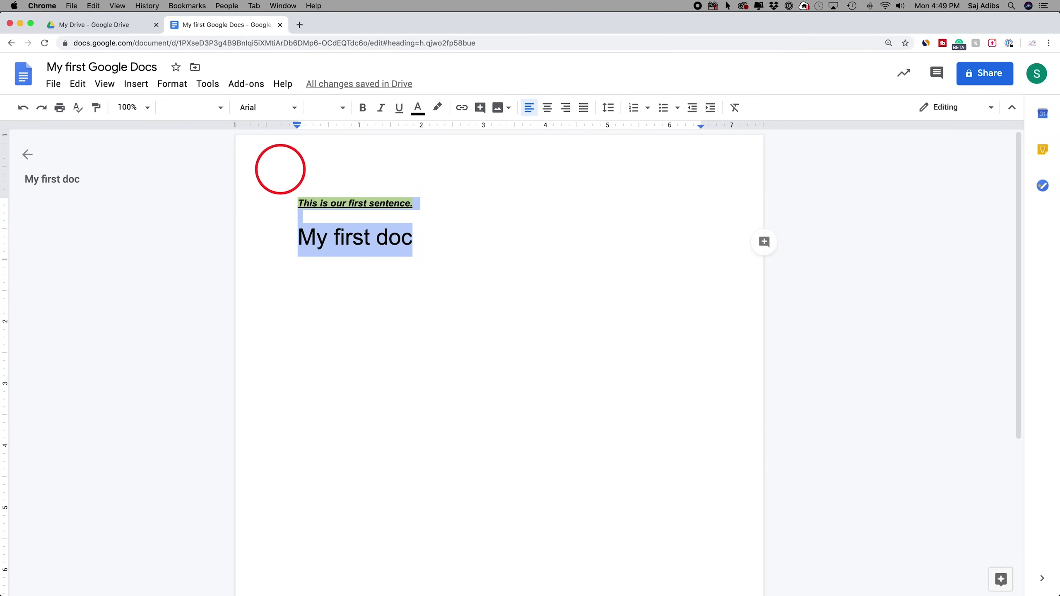
pyautogui.press('BackSpace')
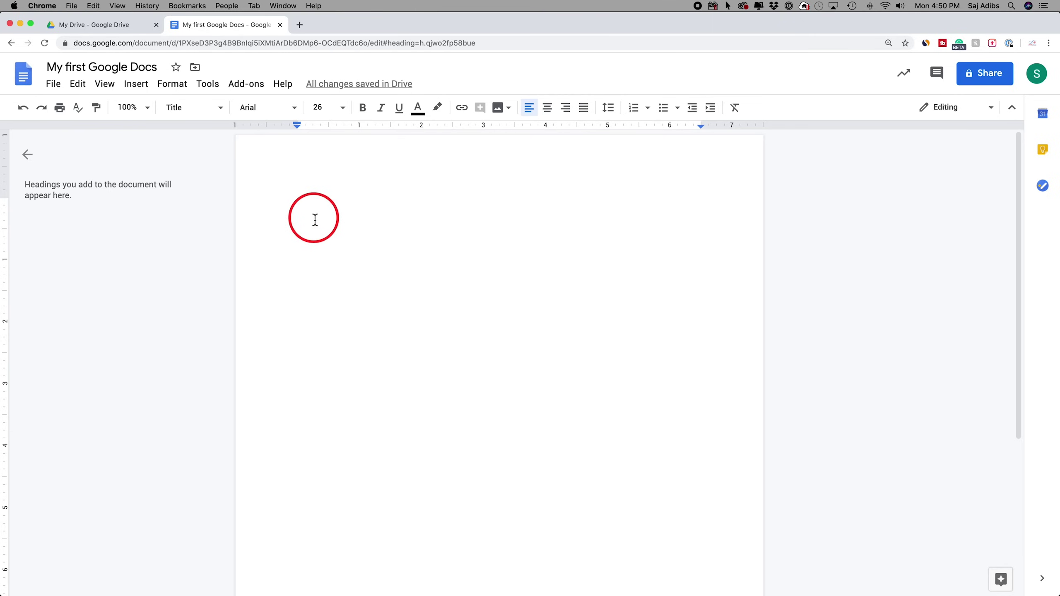
pyautogui.press('super+Tab')
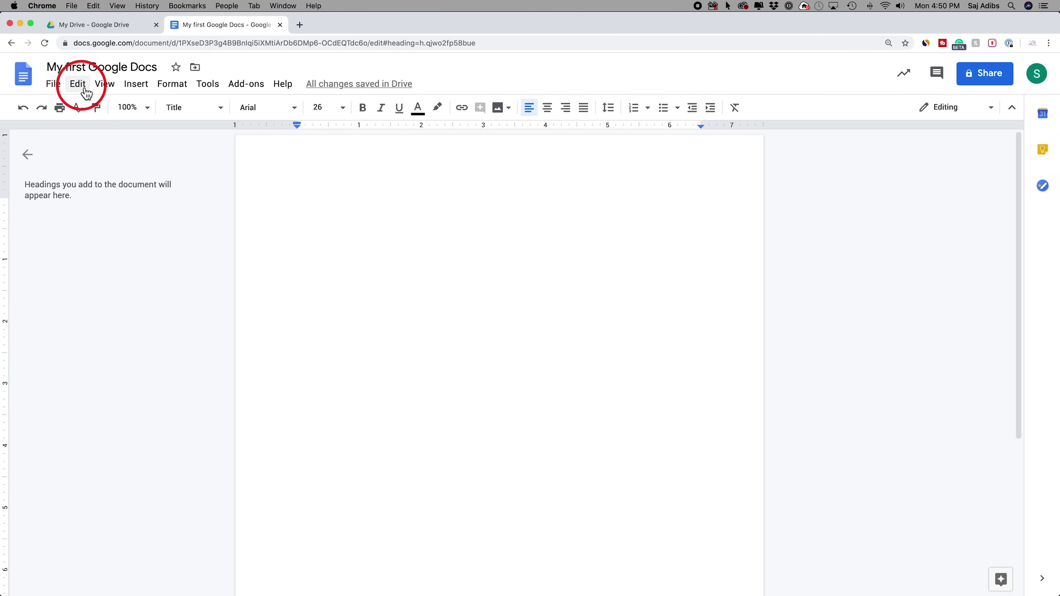
pyautogui.click(78, 84)
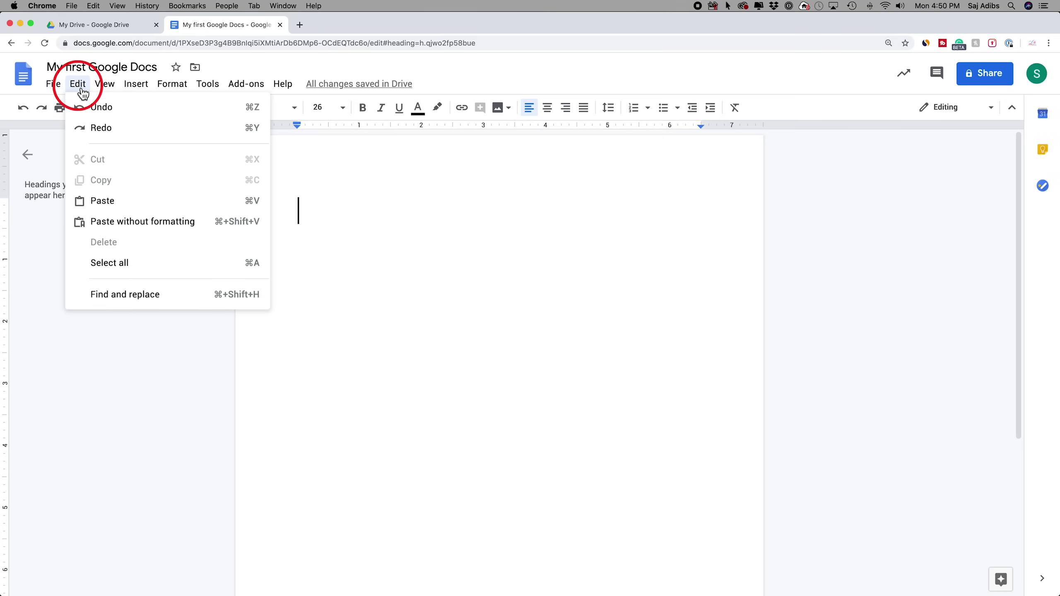
pyautogui.click(151, 209)
pyautogui.click(28, 158)
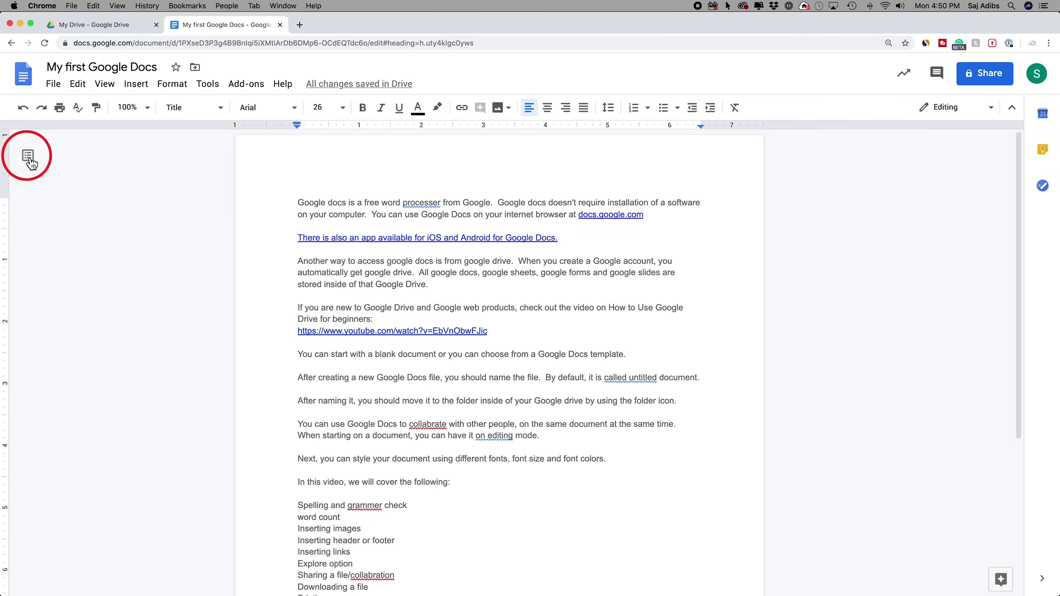
# Select the whole pasted text, try centre and right alignment on it, and set it to justified
pyautogui.click(380, 202)
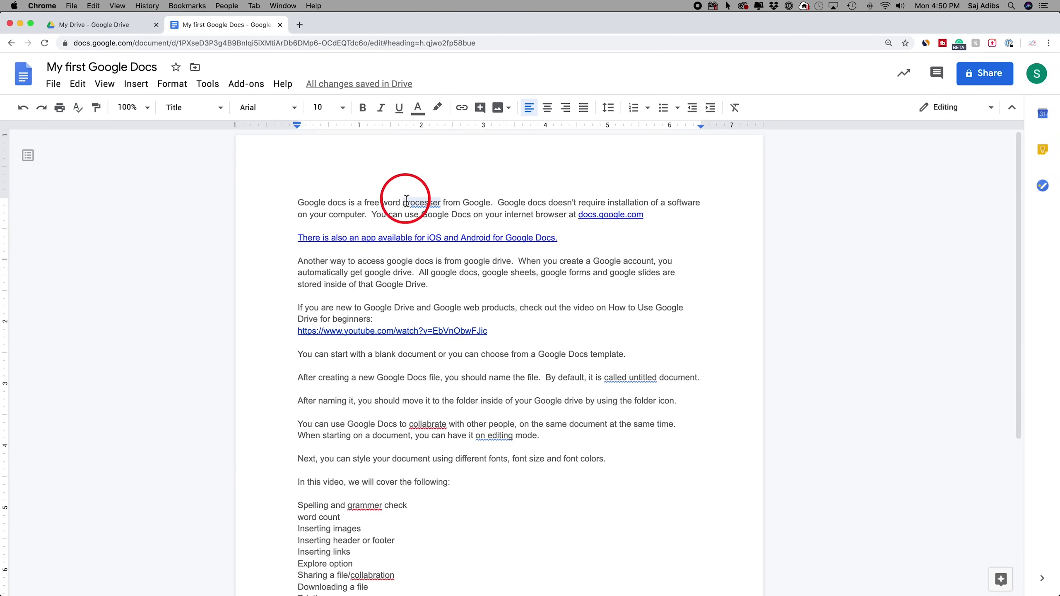
pyautogui.scroll(-2, 550, 376)
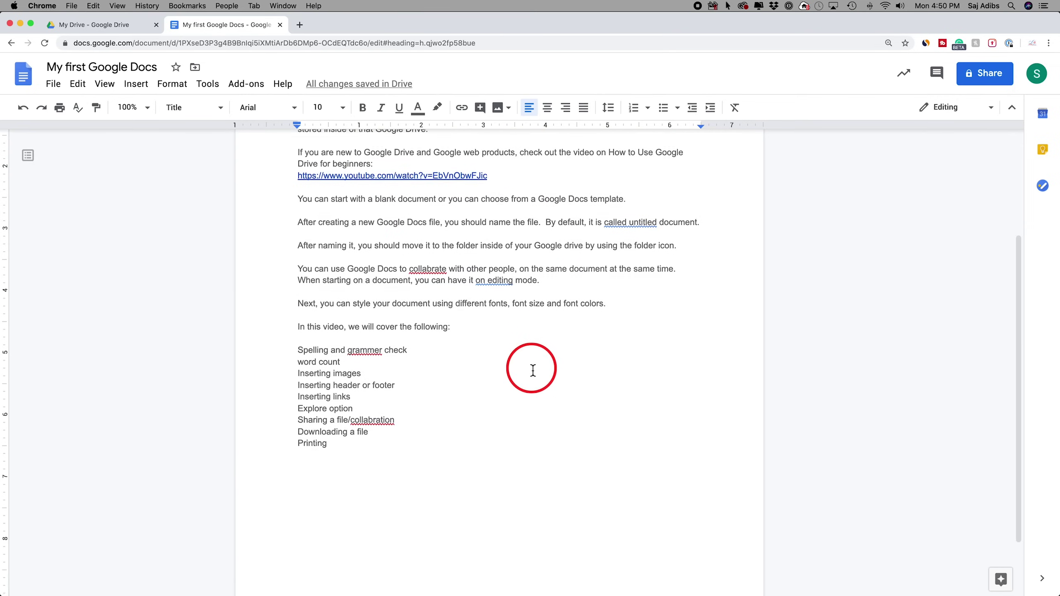
pyautogui.scroll(2, 533, 367)
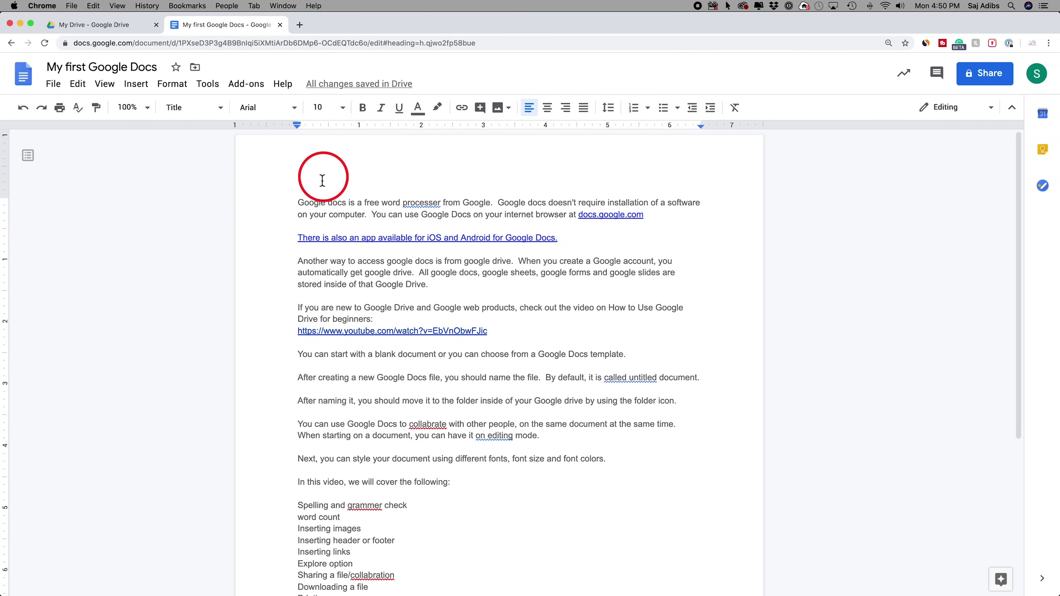
pyautogui.moveTo(295, 202); pyautogui.dragTo(543, 458)
pyautogui.scroll(4, 543, 458)
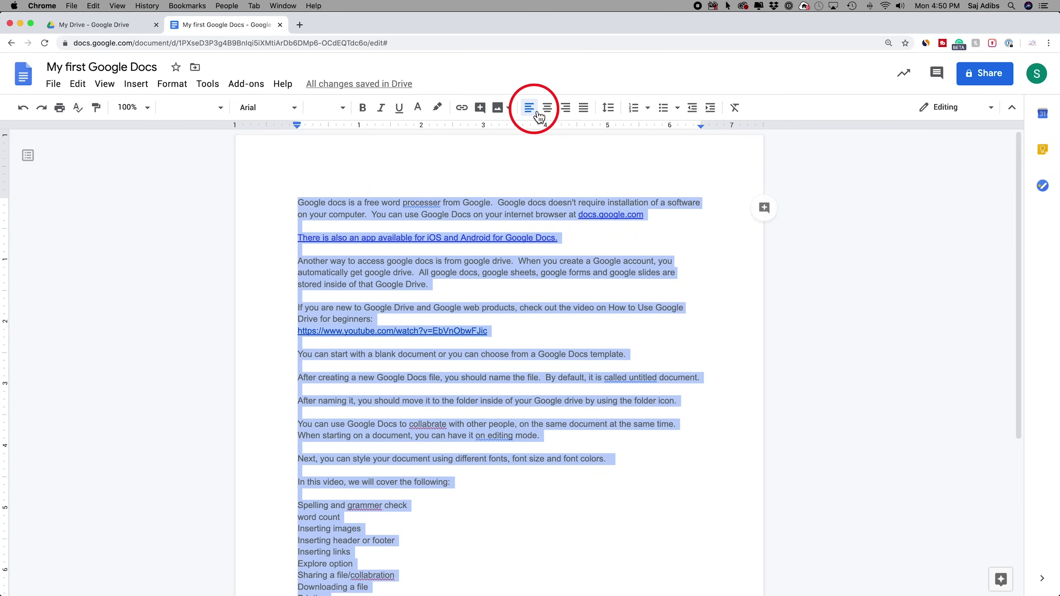
pyautogui.click(557, 115)
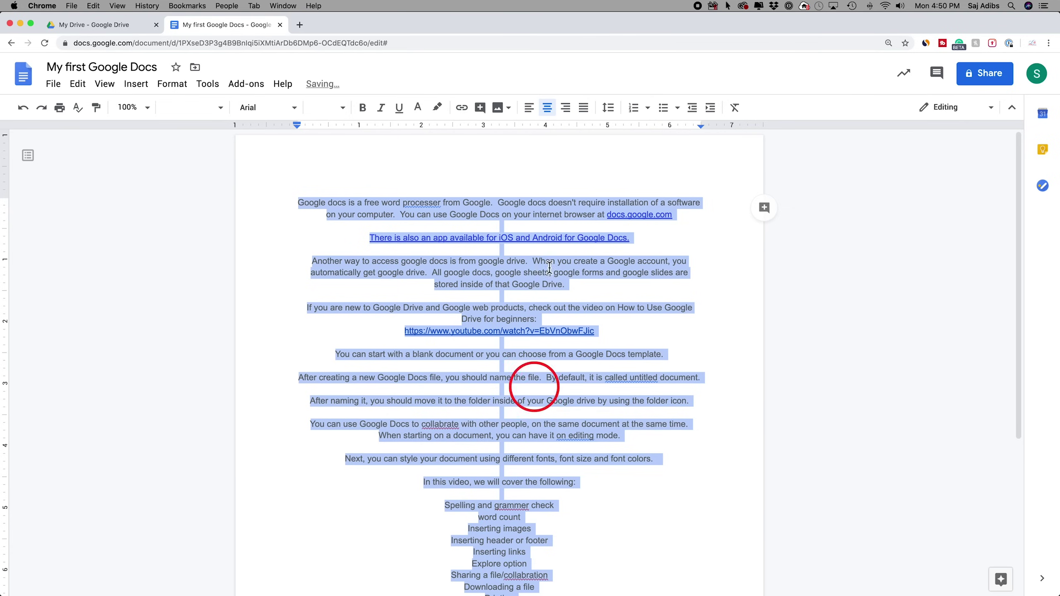
pyautogui.click(570, 111)
pyautogui.click(583, 109)
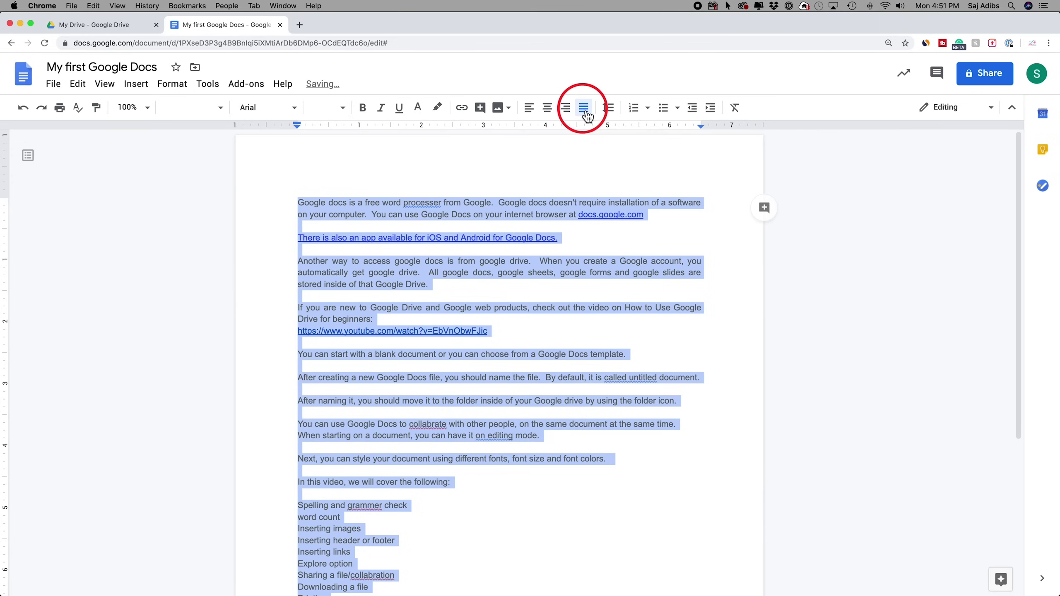
# Set the line spacing of the whole text to double, change it to single, and return it to 1.15
pyautogui.click(608, 108)
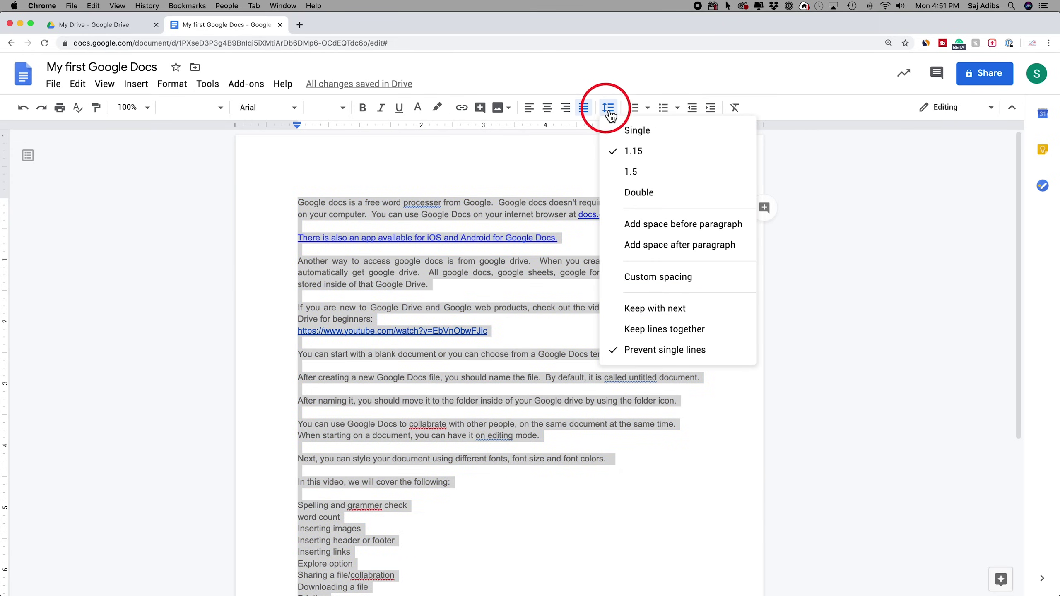
pyautogui.click(633, 192)
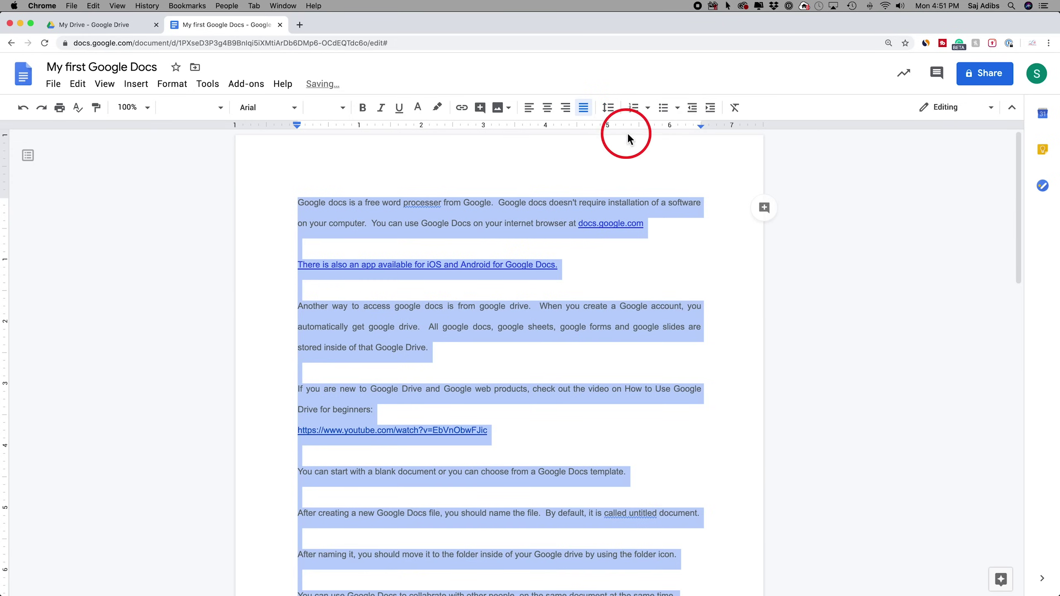
pyautogui.click(617, 111)
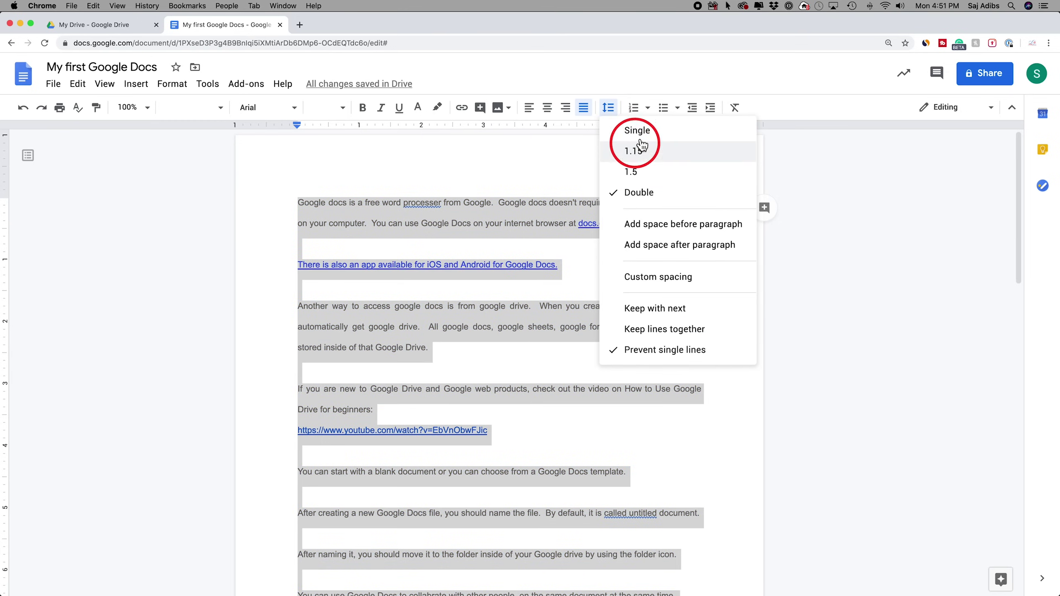
pyautogui.click(636, 132)
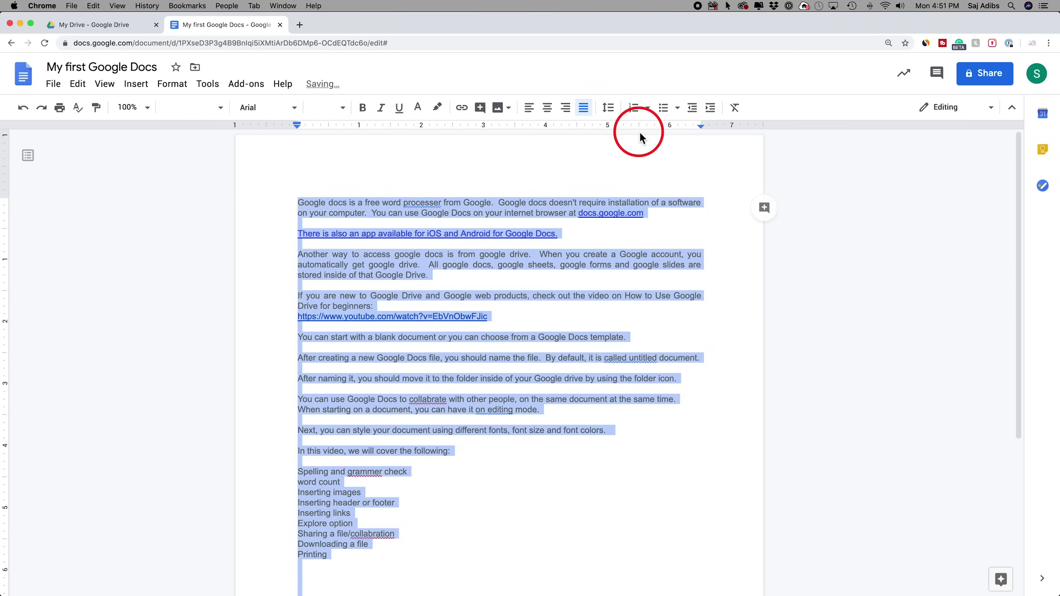
pyautogui.click(607, 109)
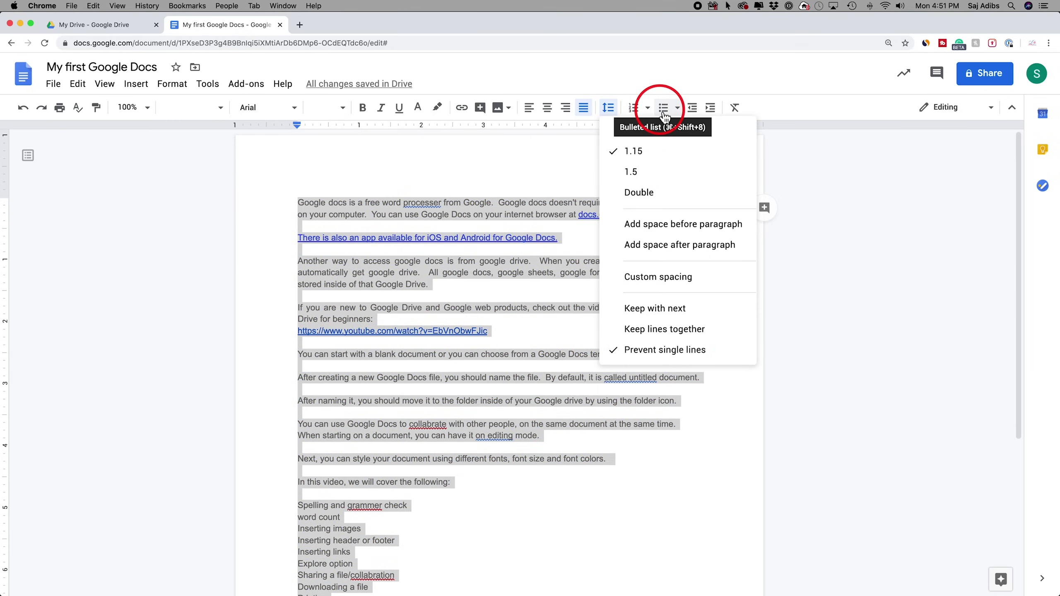
# Increase the indent of the whole selected text by one level
pyautogui.click(695, 110)
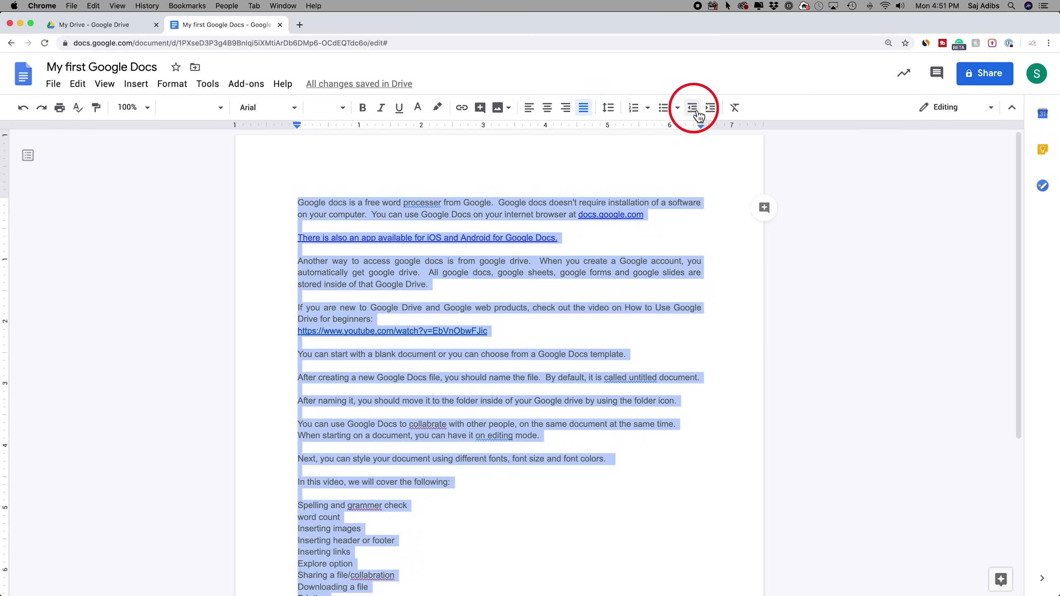
pyautogui.click(710, 109)
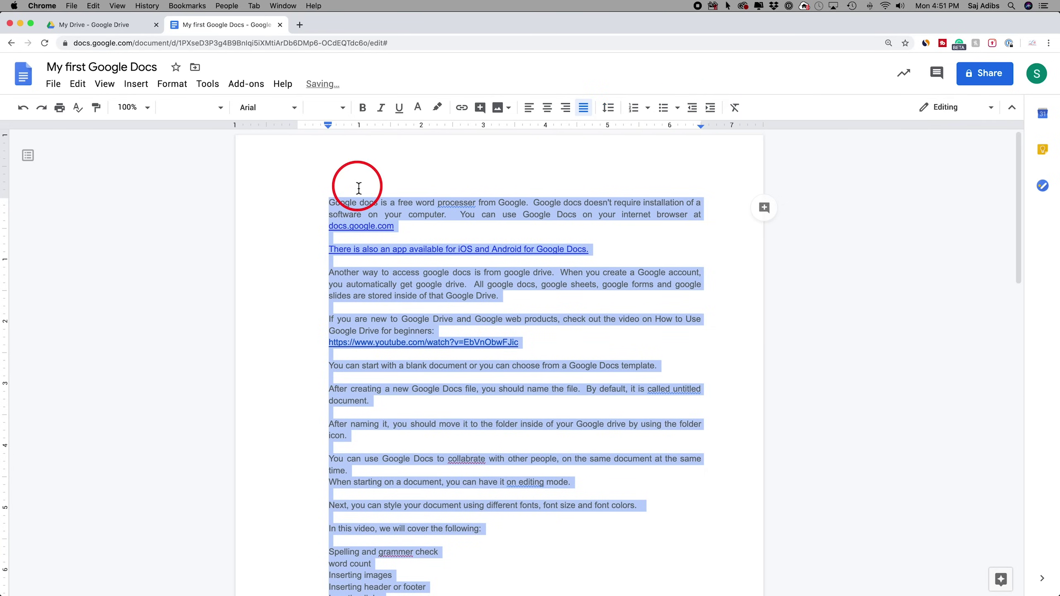
# Indent only the first paragraph by one more level, and undo that extra indent
pyautogui.moveTo(327, 204); pyautogui.dragTo(428, 228)
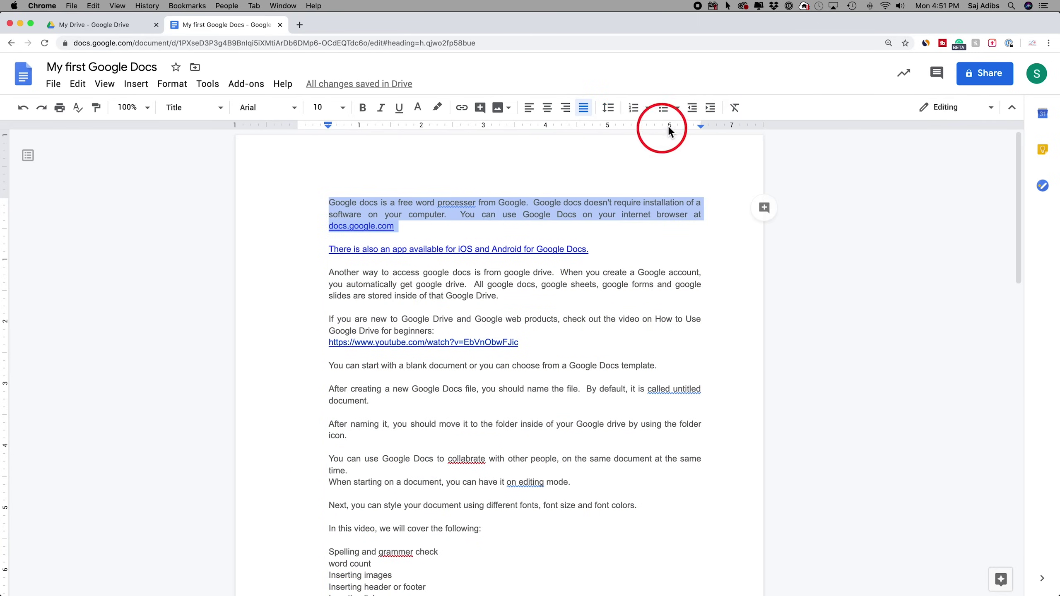
pyautogui.click(714, 110)
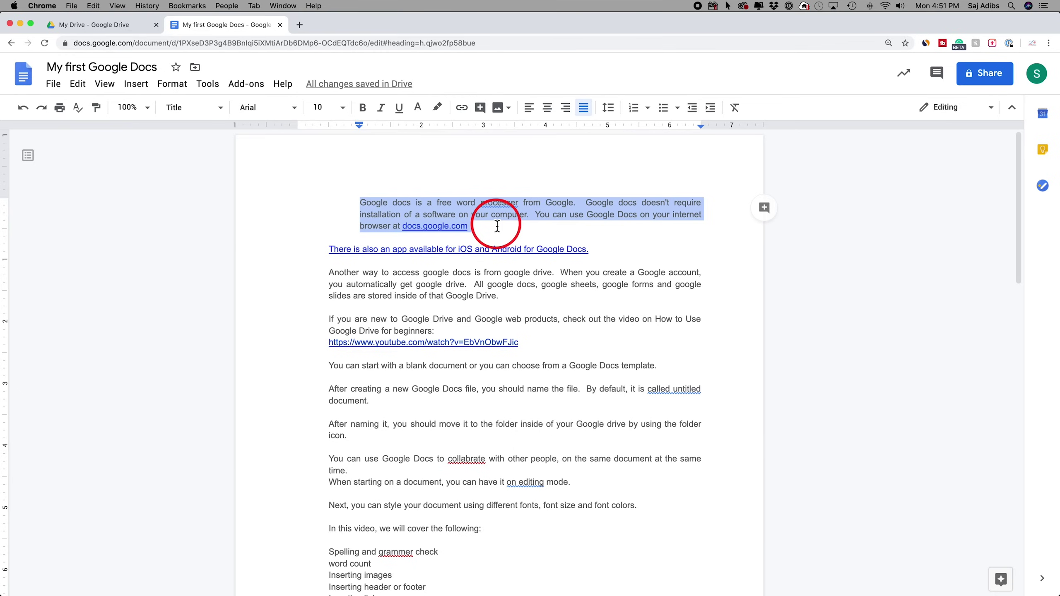
pyautogui.press('super+z')
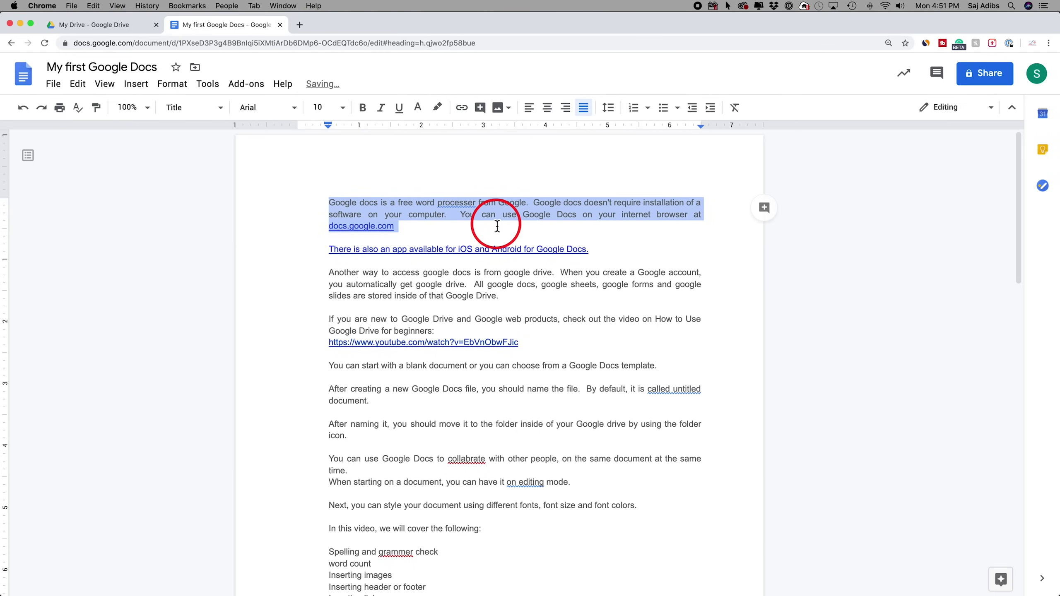
pyautogui.click(417, 226)
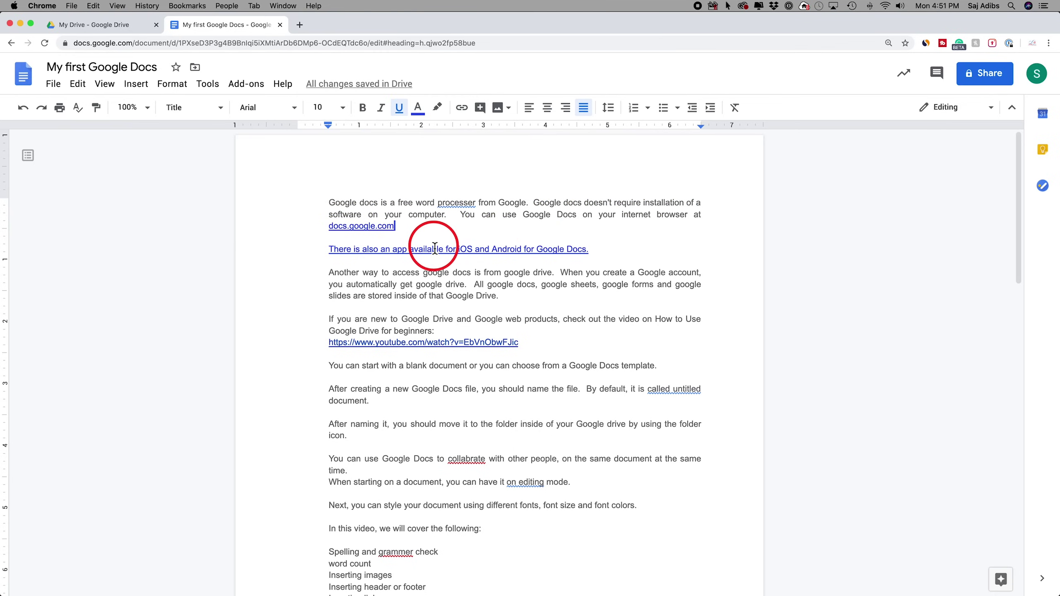
pyautogui.click(83, 87)
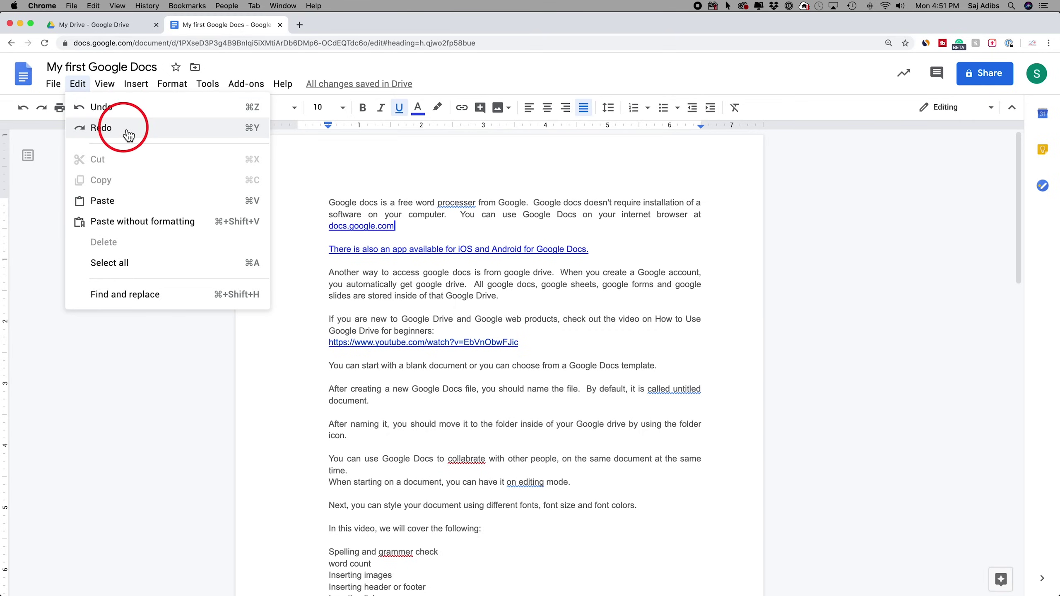
pyautogui.click(458, 224)
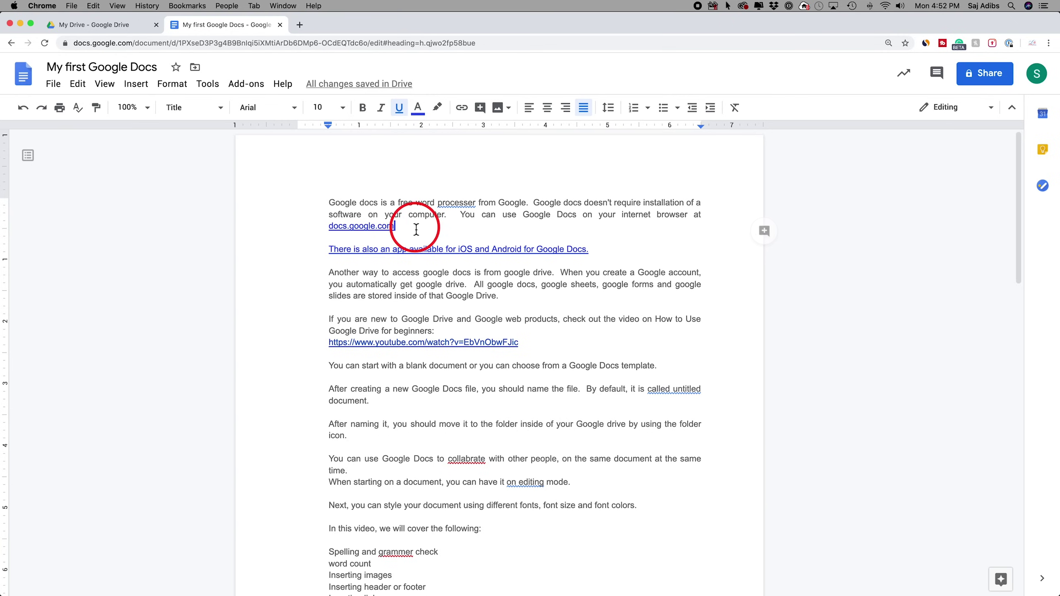
# Run the spelling and grammar check, skipping "called untitled" and accepting the corrections "collaborate", "in editing", "grammar", "collaboration" and "processor"
pyautogui.click(207, 88)
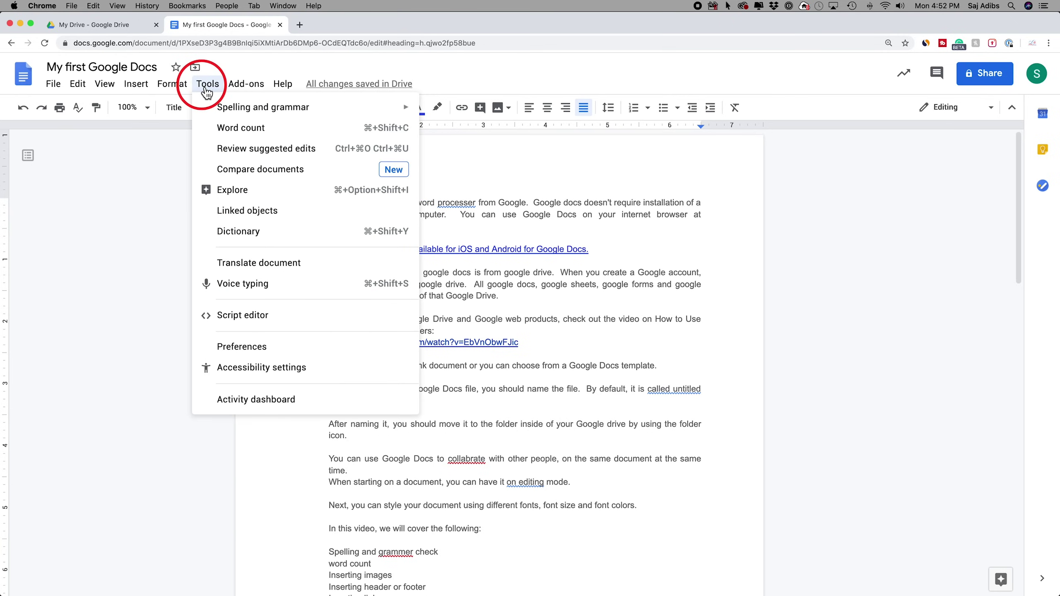
pyautogui.moveTo(237, 109)
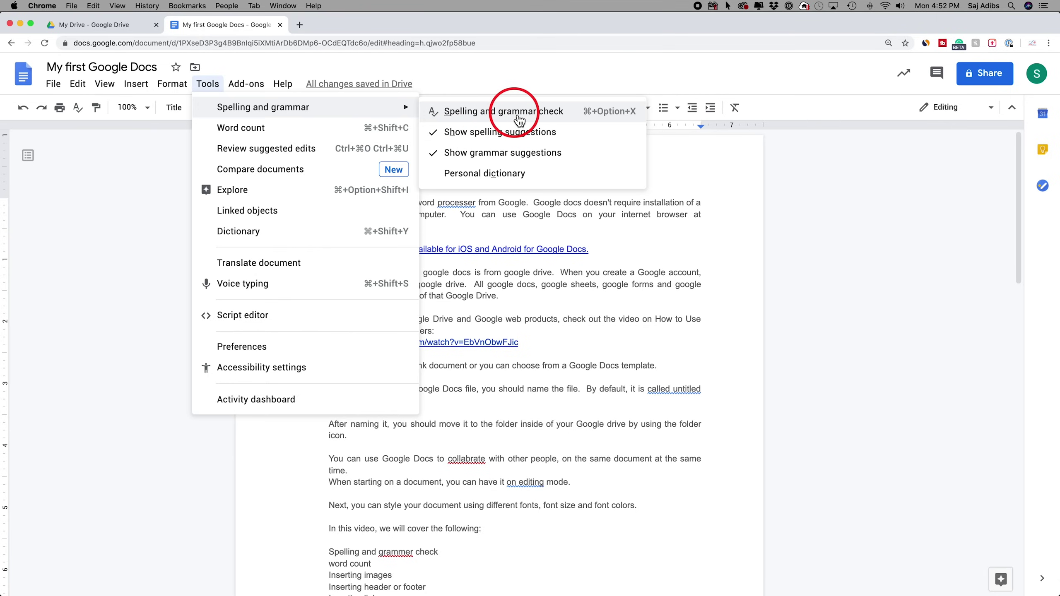
pyautogui.click(492, 120)
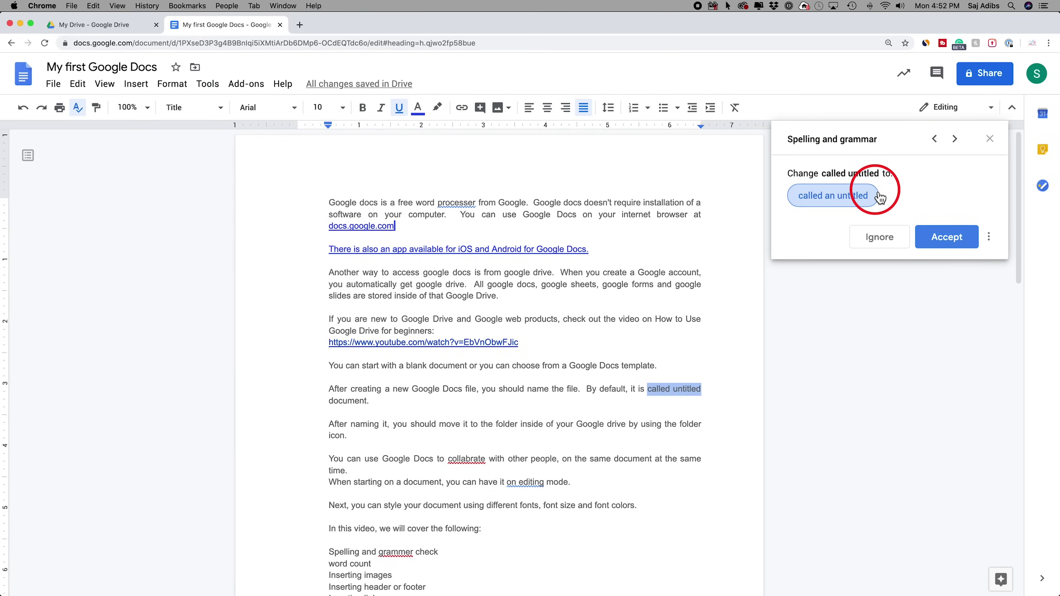
pyautogui.click(818, 198)
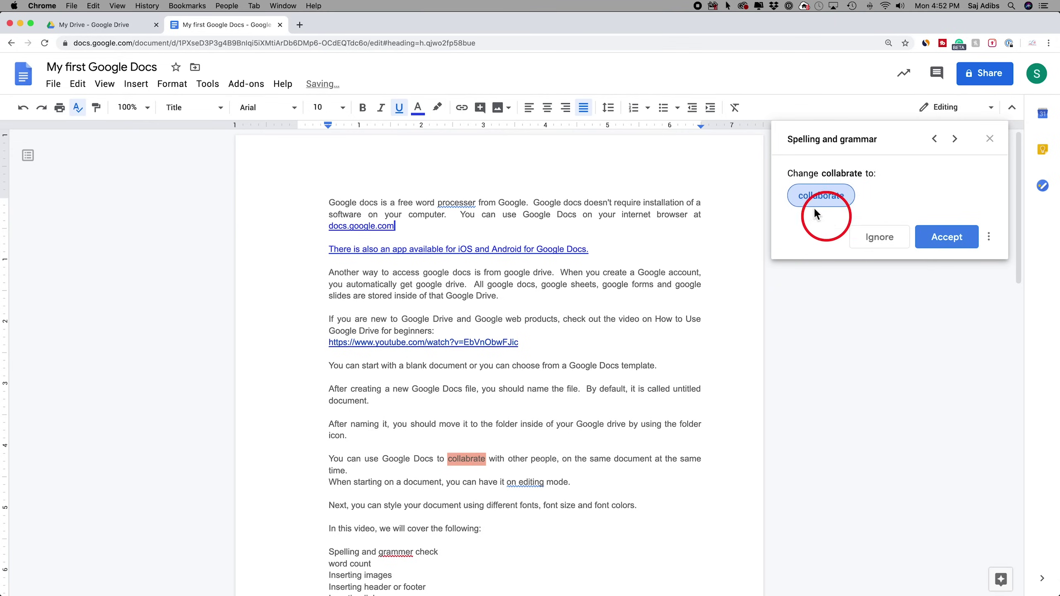
pyautogui.click(948, 247)
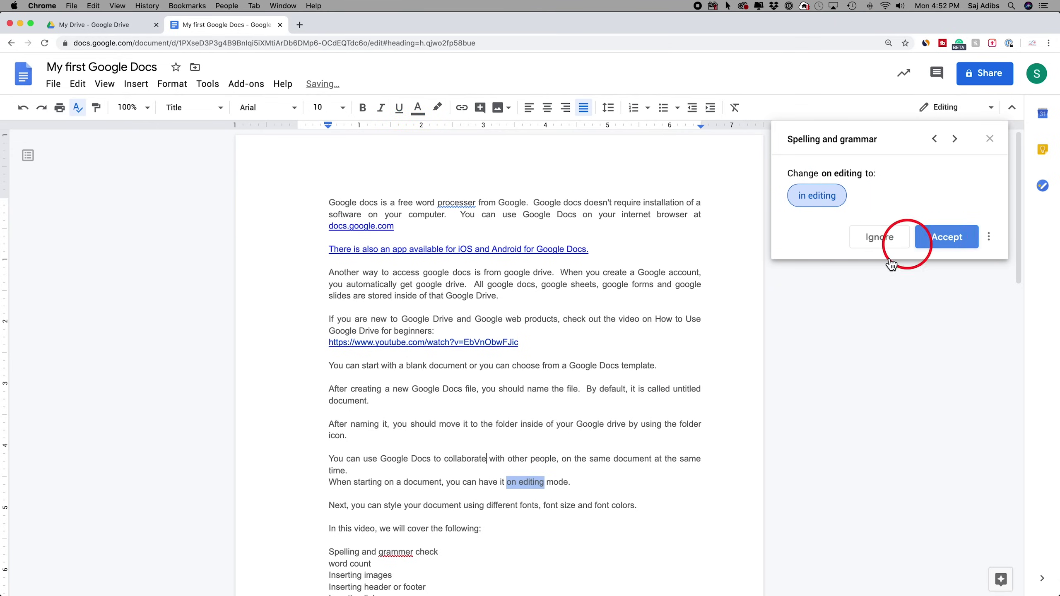
pyautogui.click(945, 240)
pyautogui.click(945, 238)
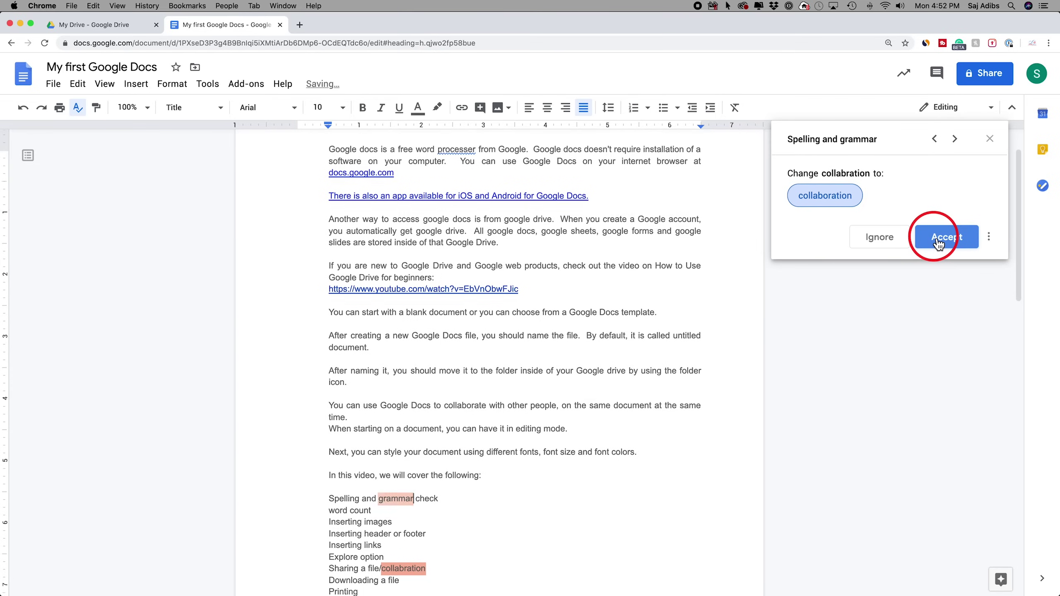
pyautogui.click(945, 238)
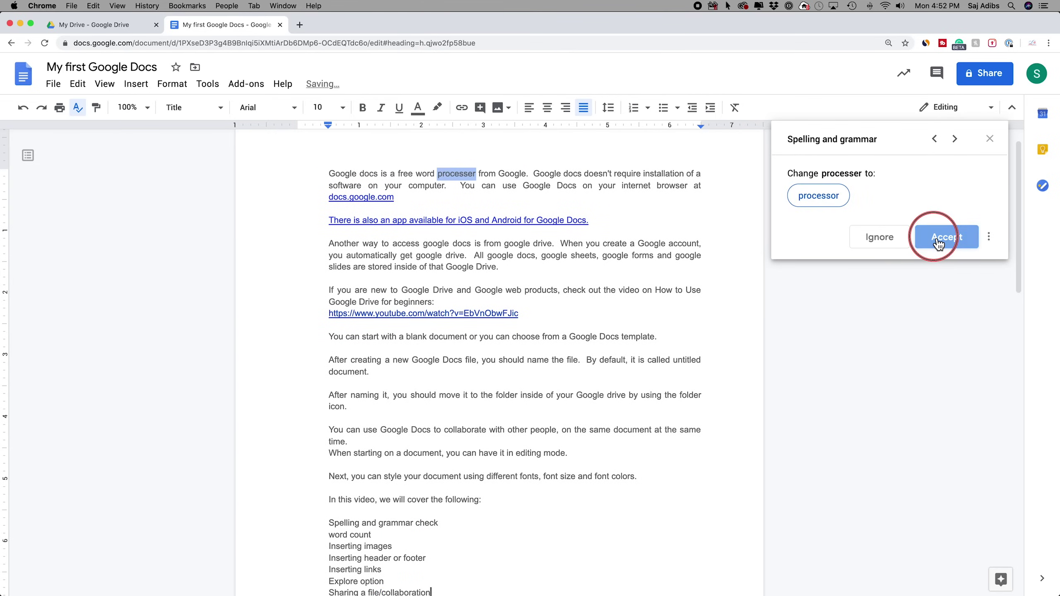
pyautogui.click(939, 244)
pyautogui.click(999, 141)
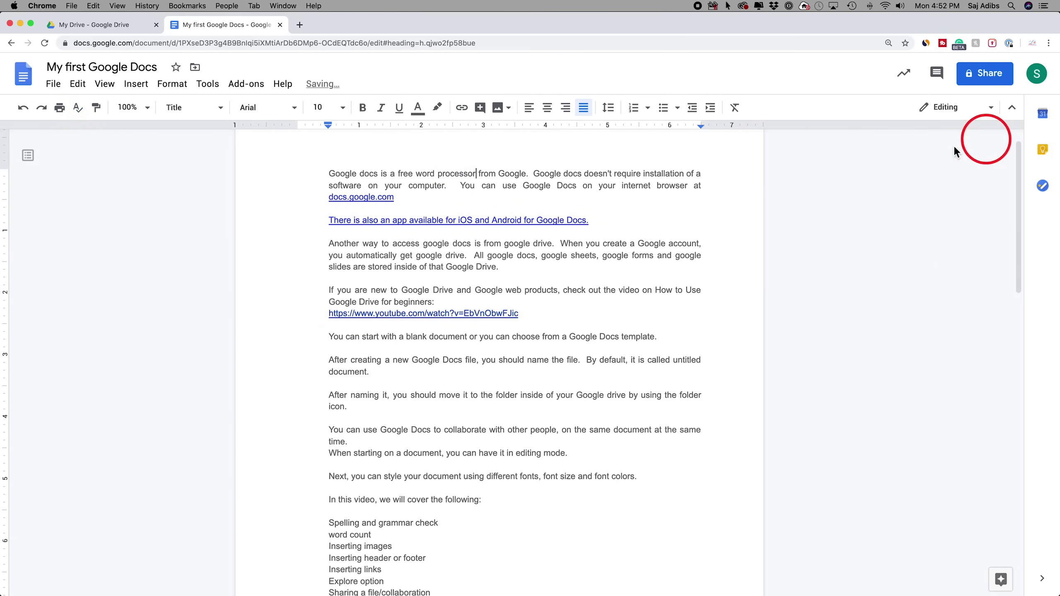
# Check the document's word count and turn on the option to display word count while typing
pyautogui.click(210, 88)
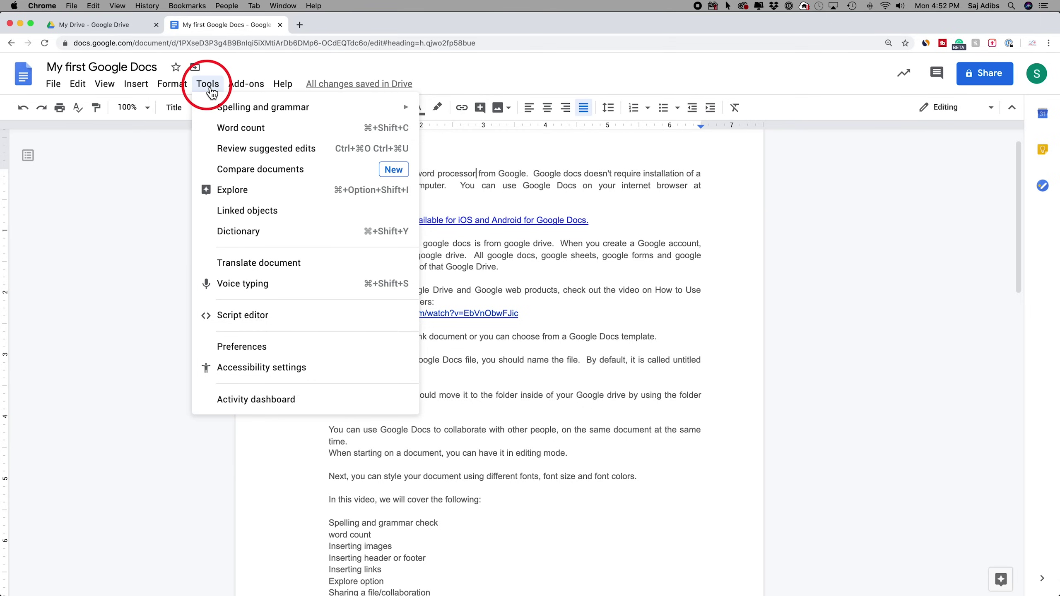
pyautogui.click(248, 138)
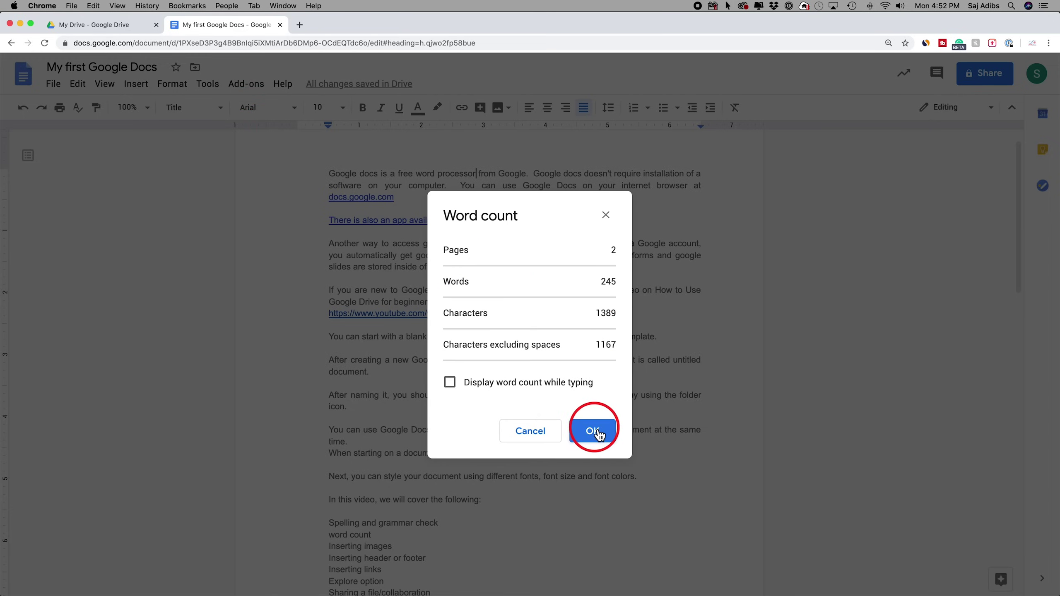
pyautogui.click(450, 387)
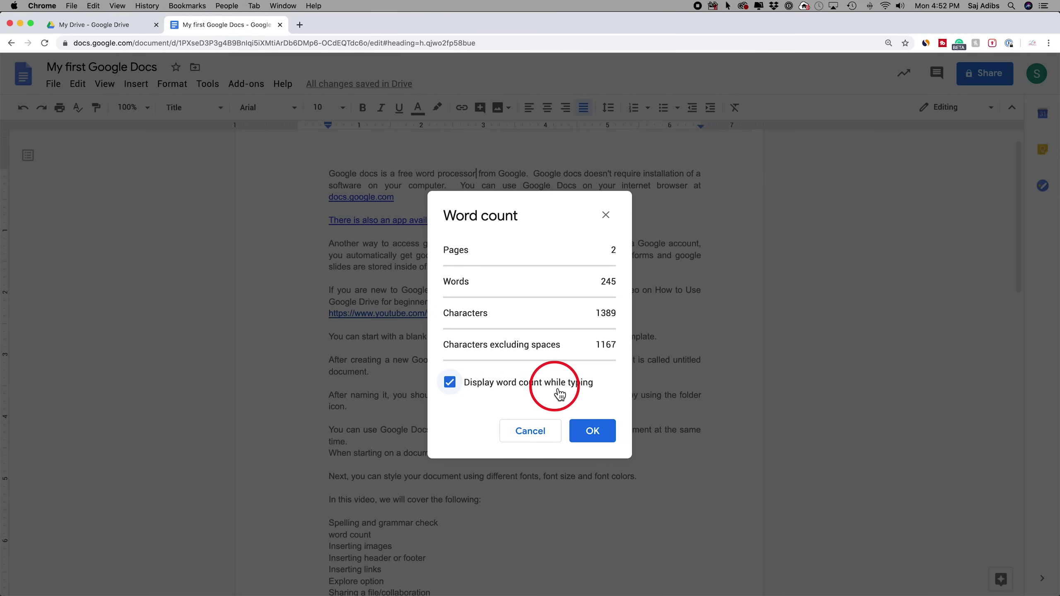
pyautogui.click(611, 450)
# Add the sample line "asdfasdhfkjjhasdf asdfa asdf" below the list and switch the live counter to characters
pyautogui.scroll(-5, 473, 419)
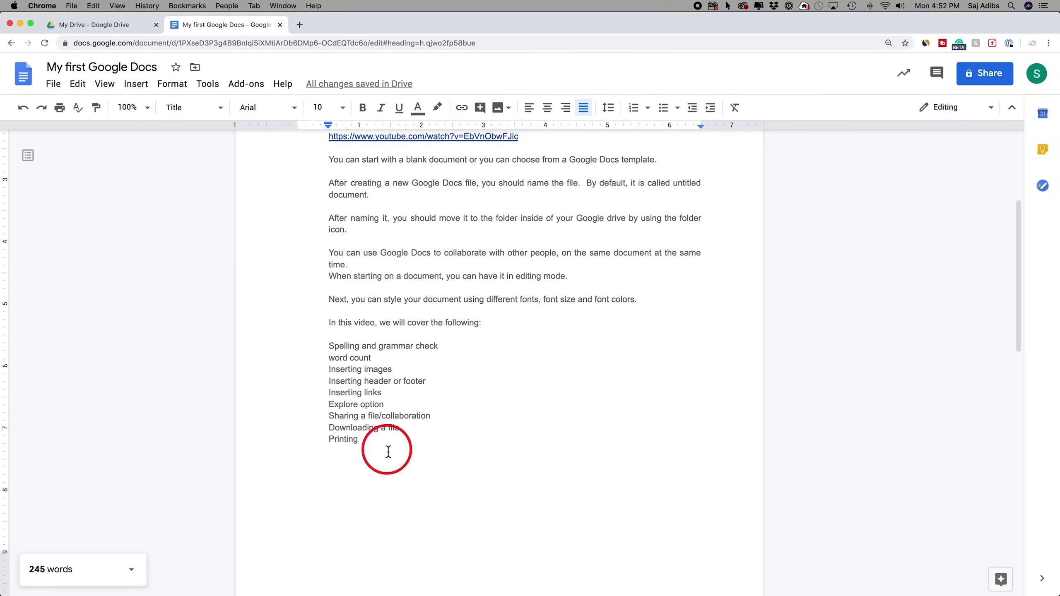
pyautogui.doubleClick(388, 450)
pyautogui.press('Return')
pyautogui.write('asdfas')
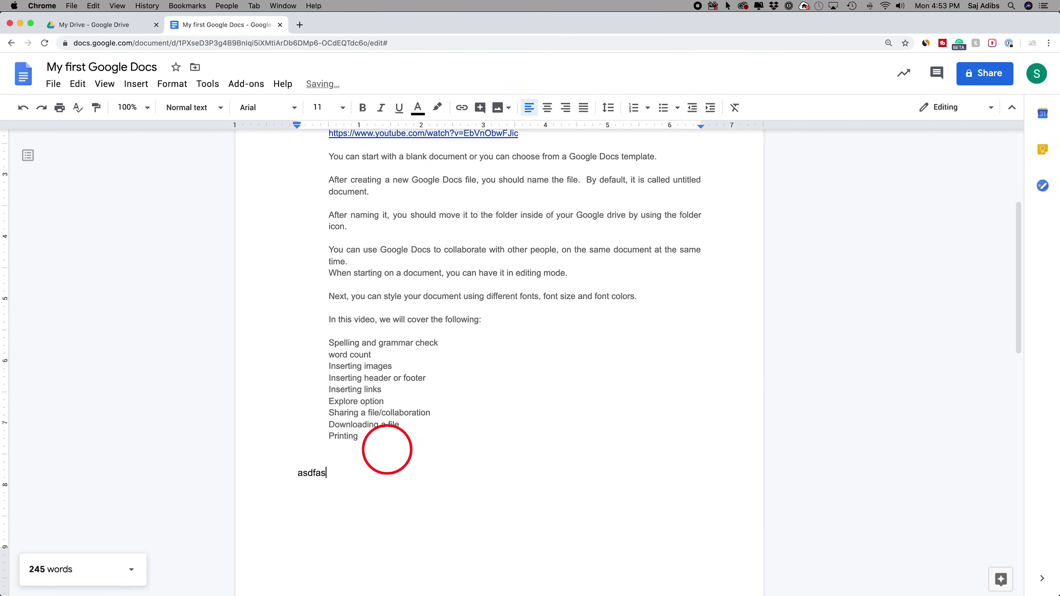
pyautogui.write('dhfkjjh')
pyautogui.write('asdf')
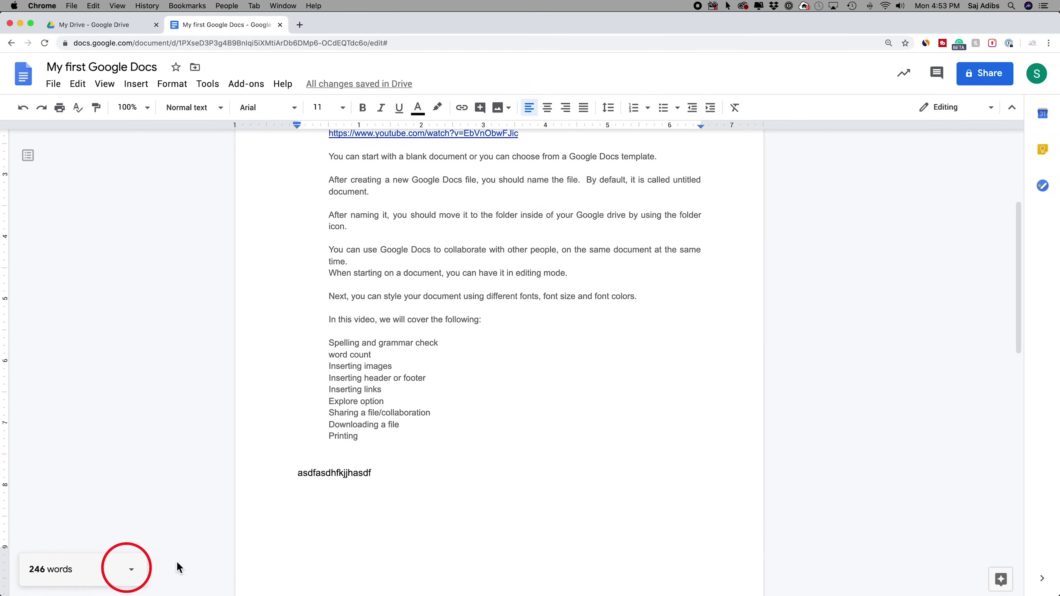
pyautogui.write(' asdfa asdf')
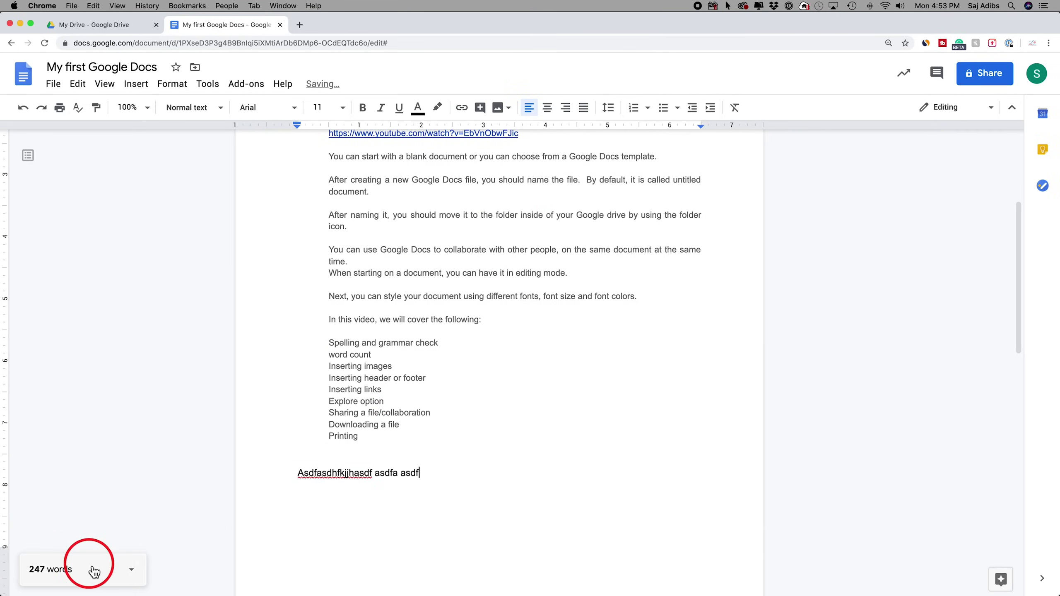
pyautogui.click(141, 579)
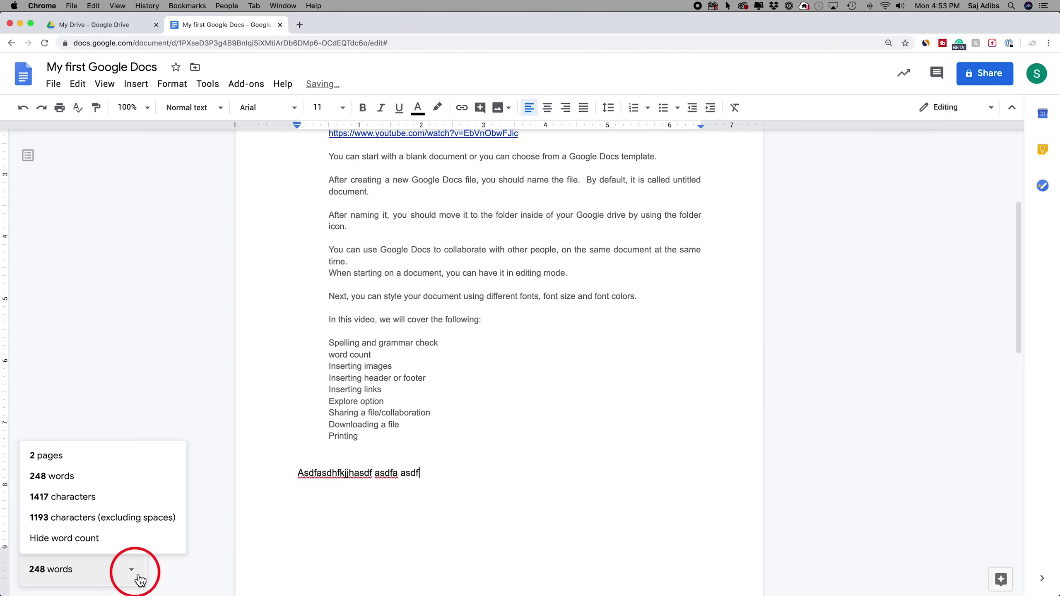
pyautogui.click(68, 498)
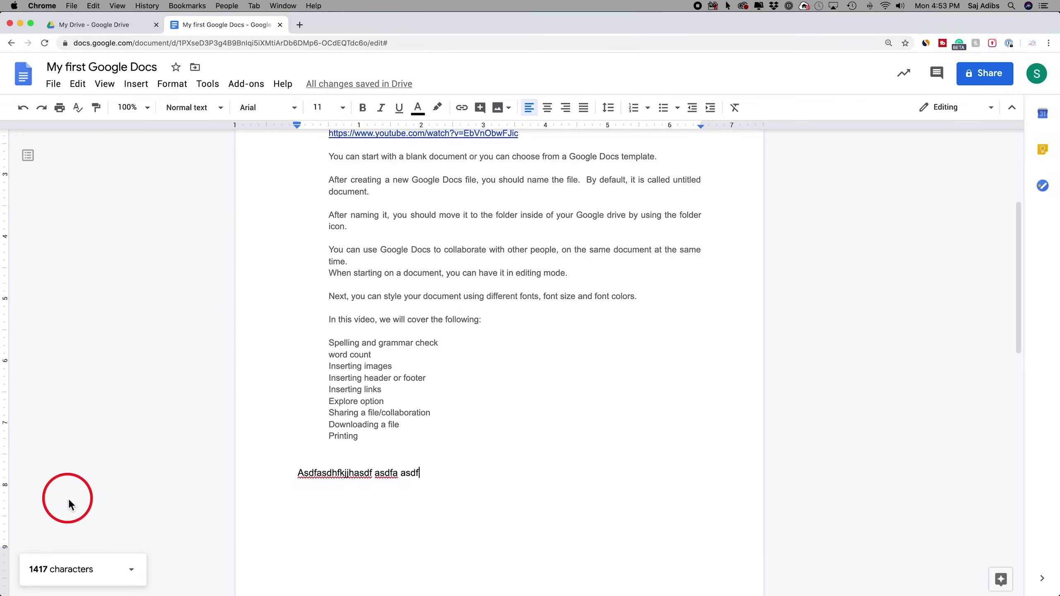
# Delete the sample line below the list and switch the live counter back to words
pyautogui.click(299, 473)
pyautogui.moveTo(356, 475); pyautogui.dragTo(527, 478)
pyautogui.press('super+Return')
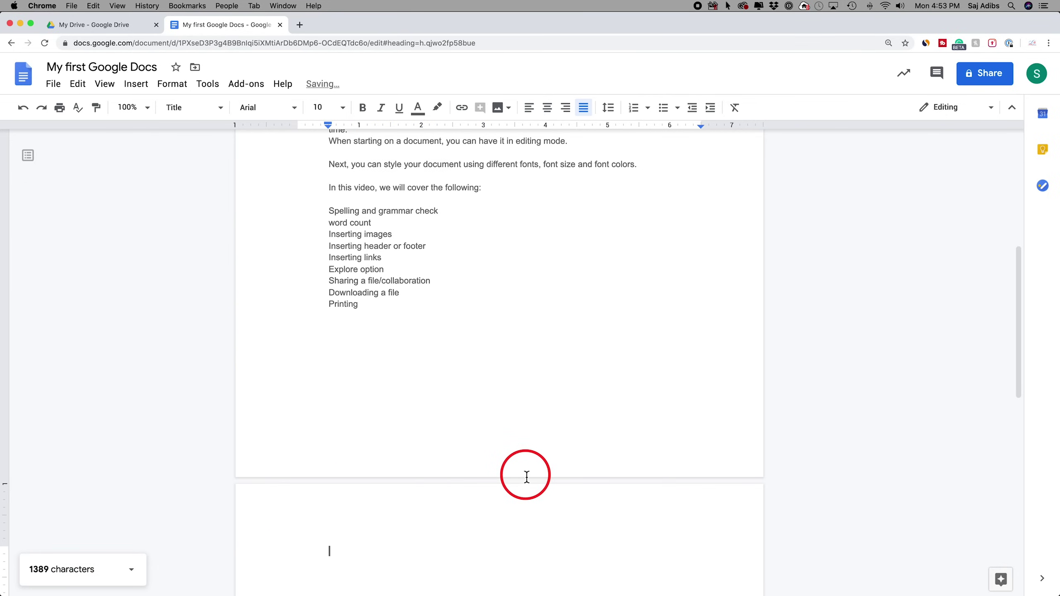
pyautogui.press('BackSpace')
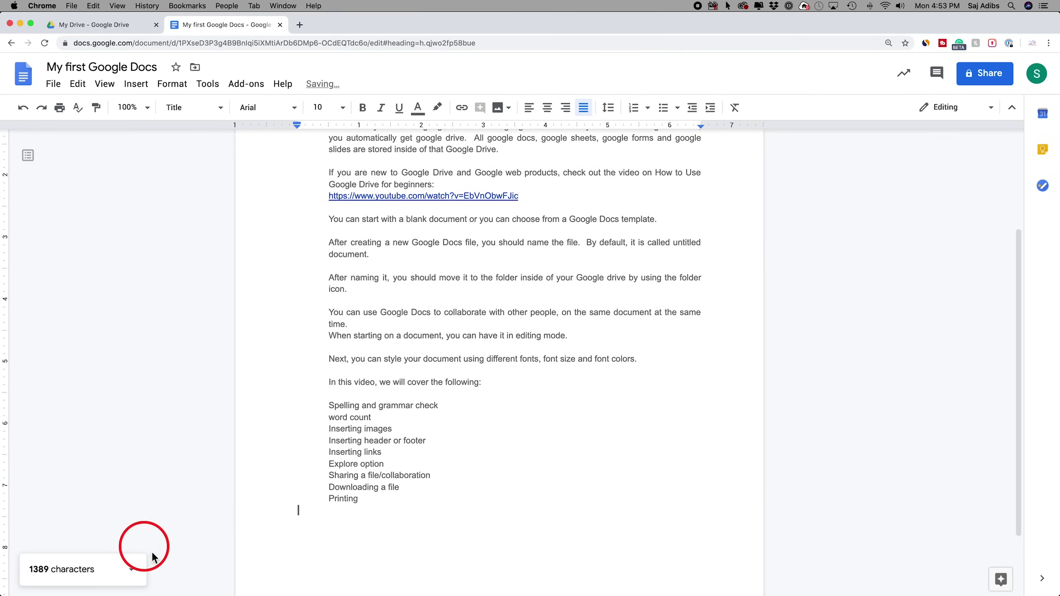
pyautogui.click(134, 569)
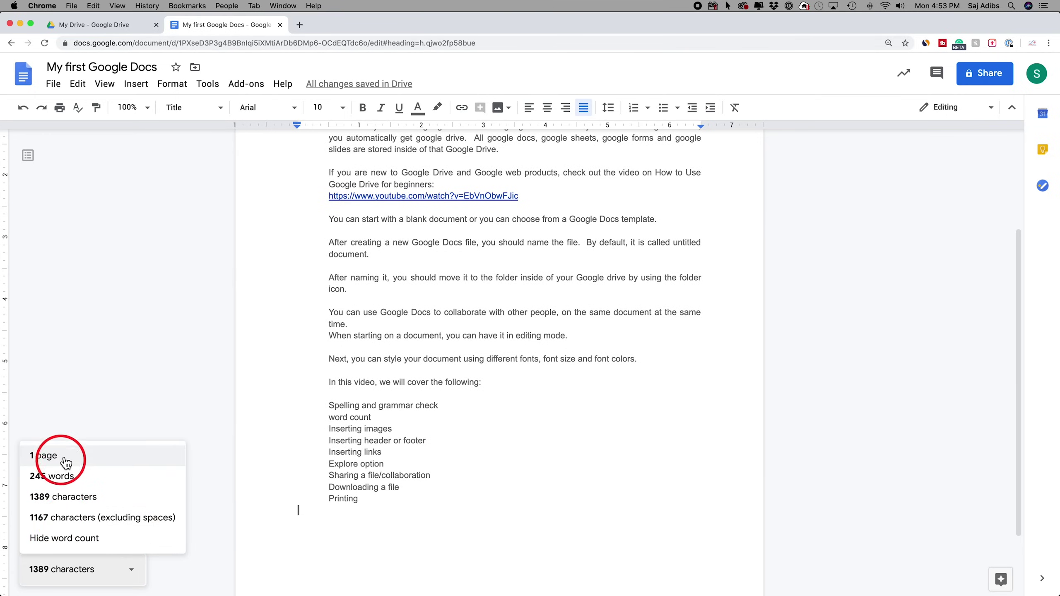
pyautogui.click(62, 478)
# Search the web for "google docs" images and insert the one with four coloured file icons below the list
pyautogui.scroll(-3, 188, 459)
pyautogui.click(320, 447)
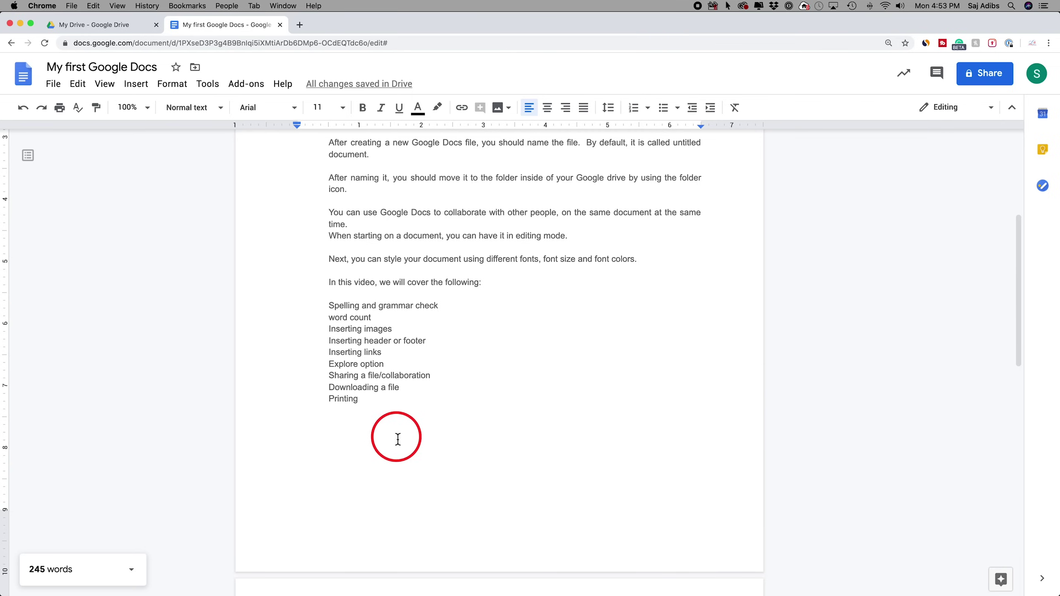
pyautogui.click(511, 112)
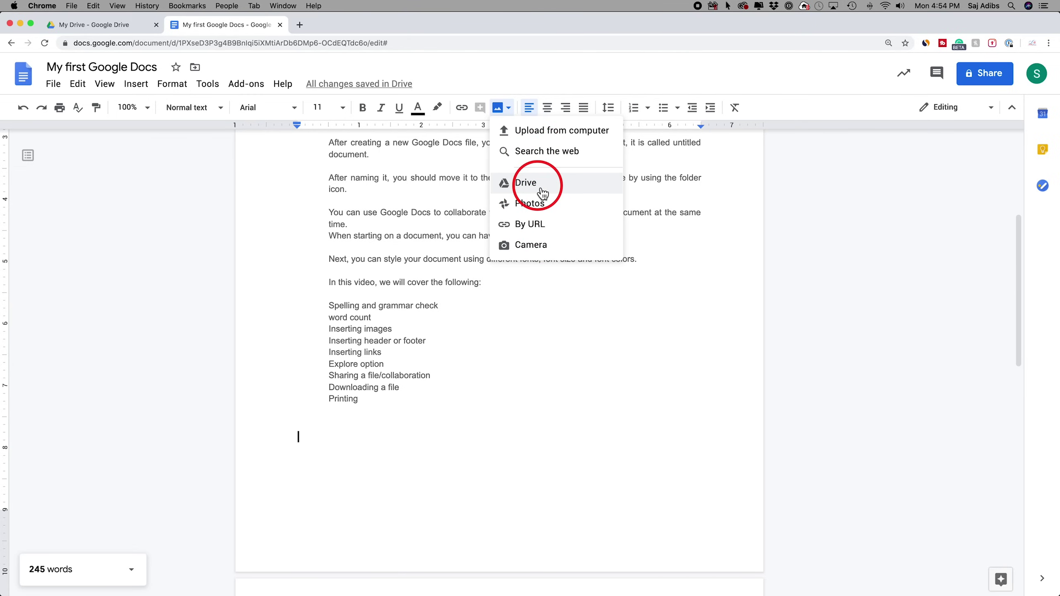
pyautogui.click(524, 152)
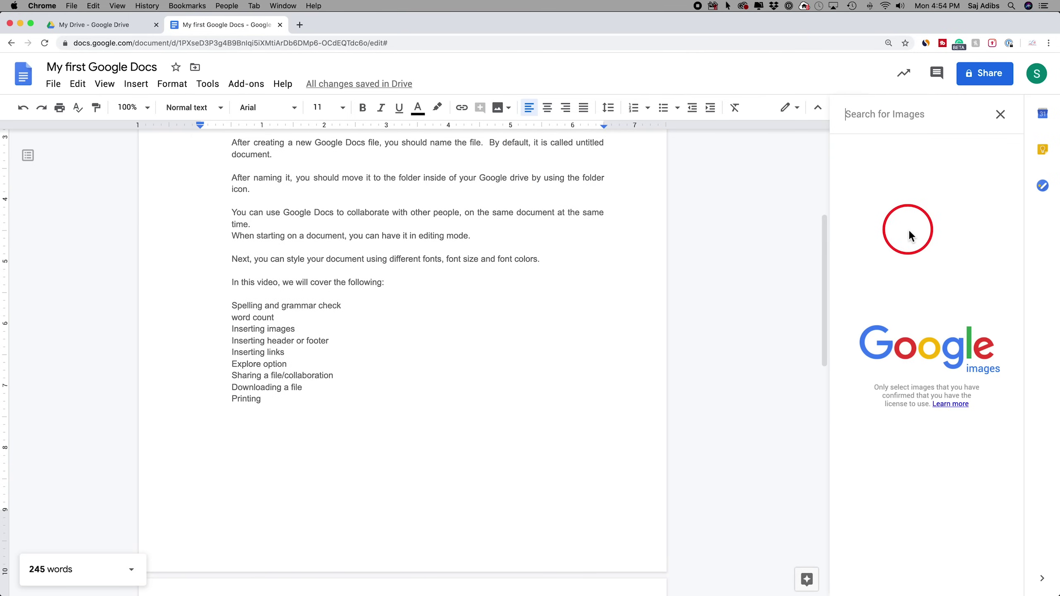
pyautogui.write('google docs')
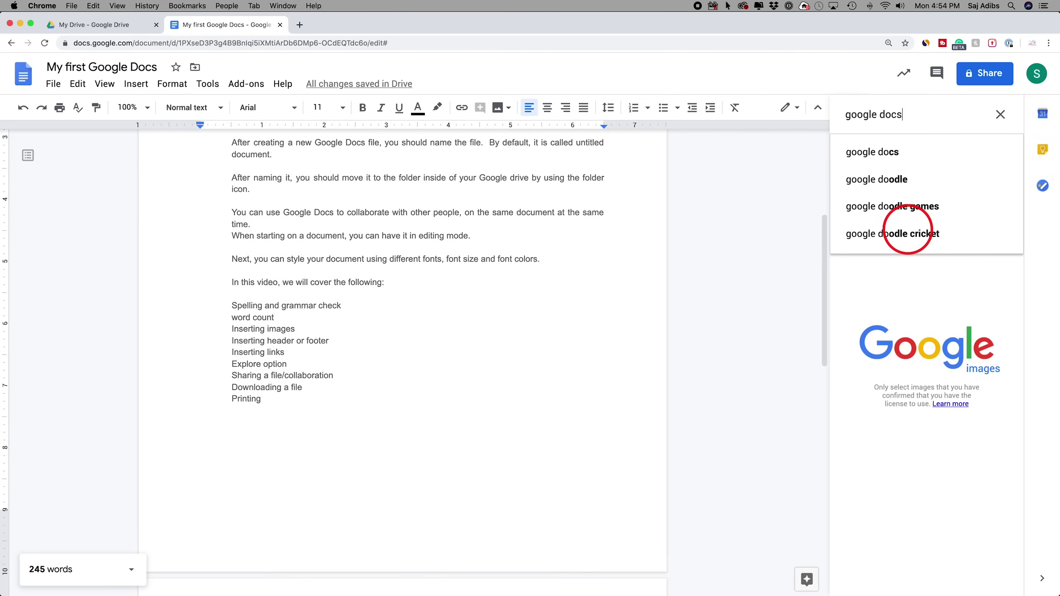
pyautogui.press('Return')
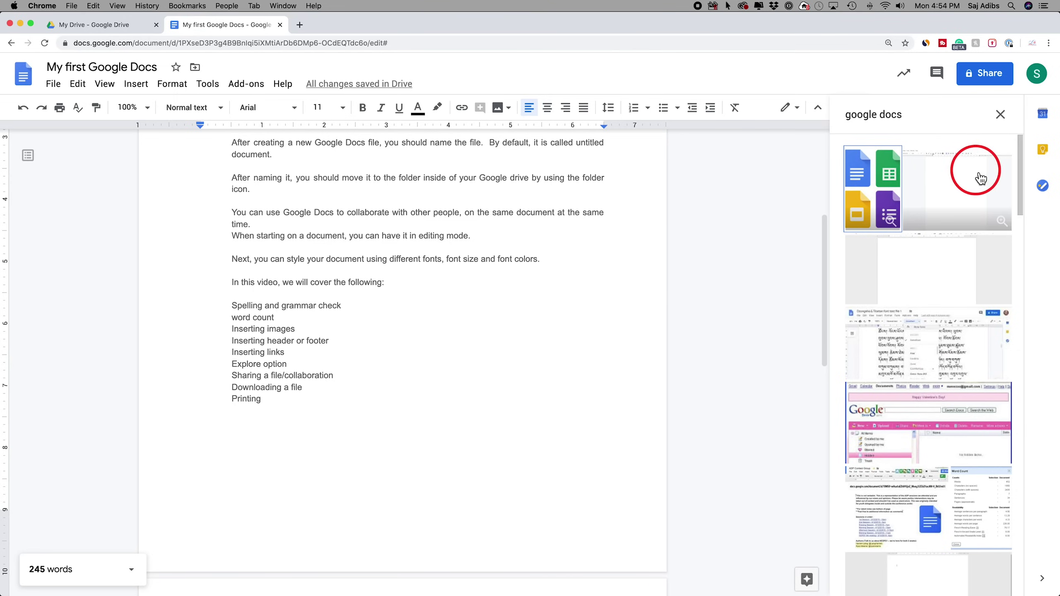
pyautogui.click(870, 187)
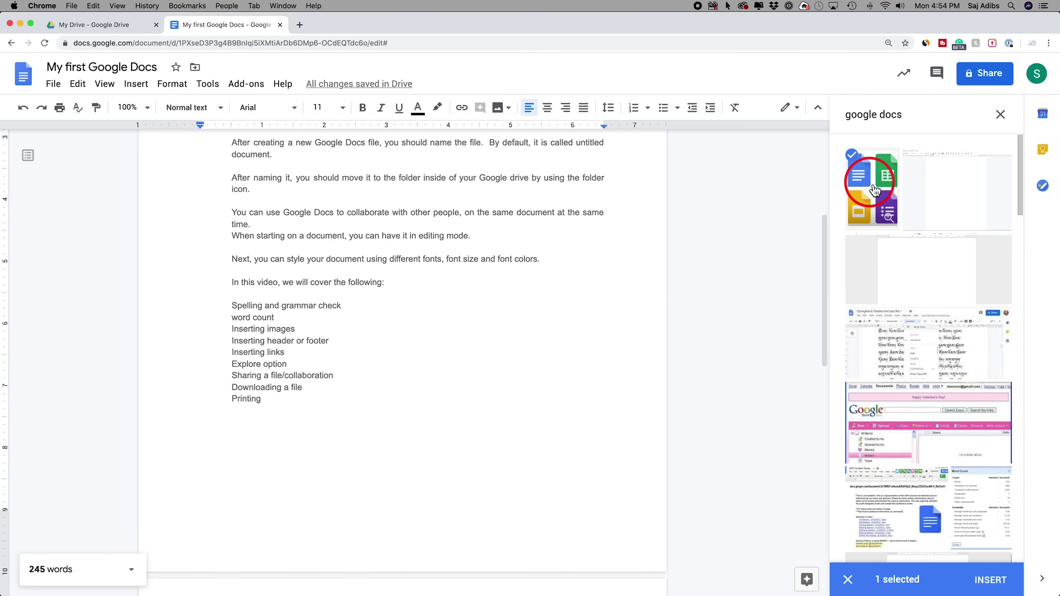
pyautogui.click(995, 581)
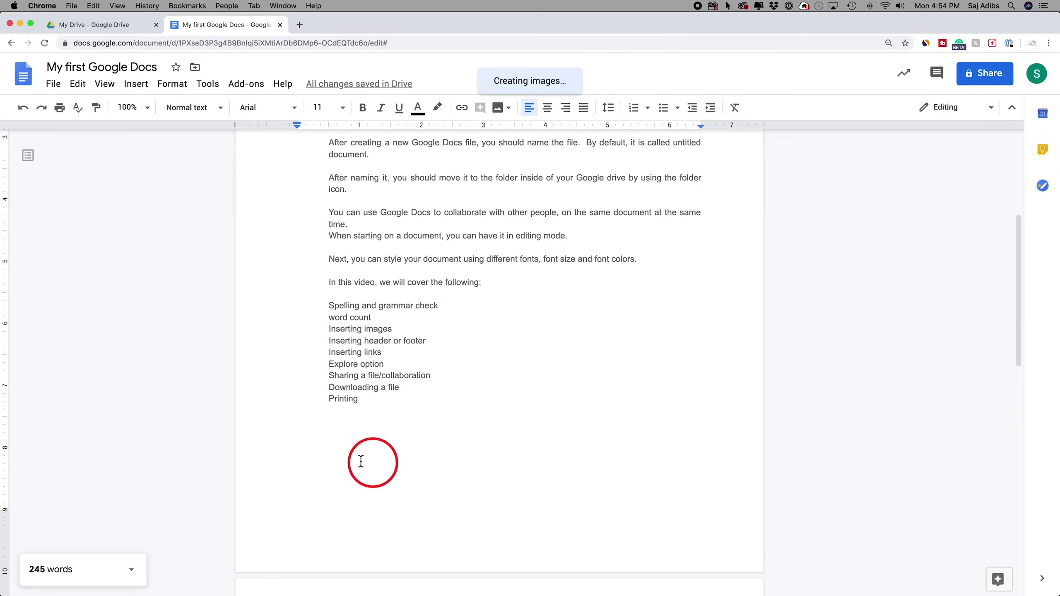
# Enlarge the inserted image to about 2.3 inches wide and look at its text-wrapping choices
pyautogui.scroll(-2, 372, 407)
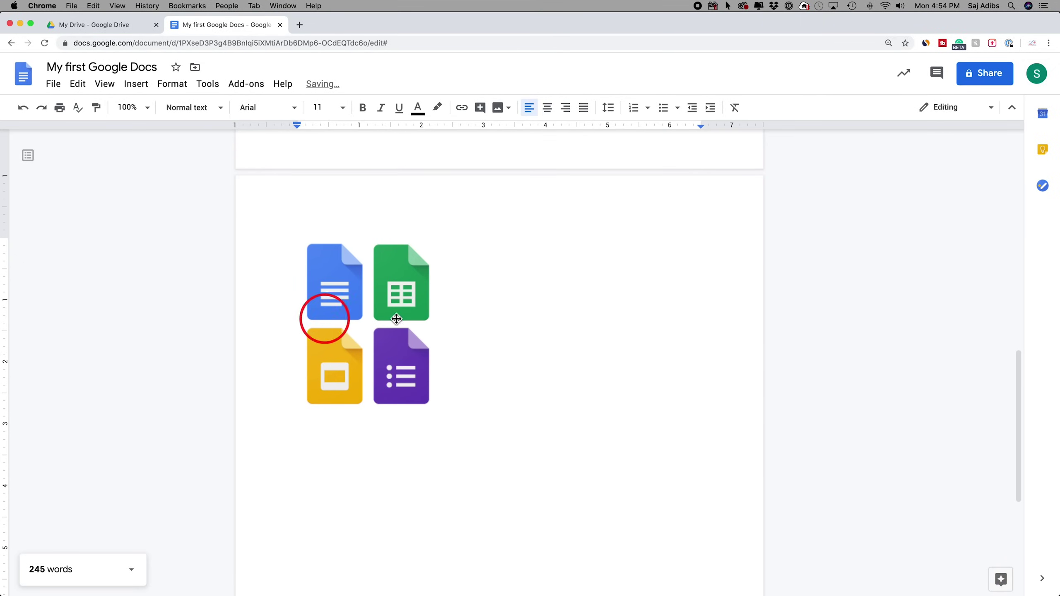
pyautogui.click(353, 320)
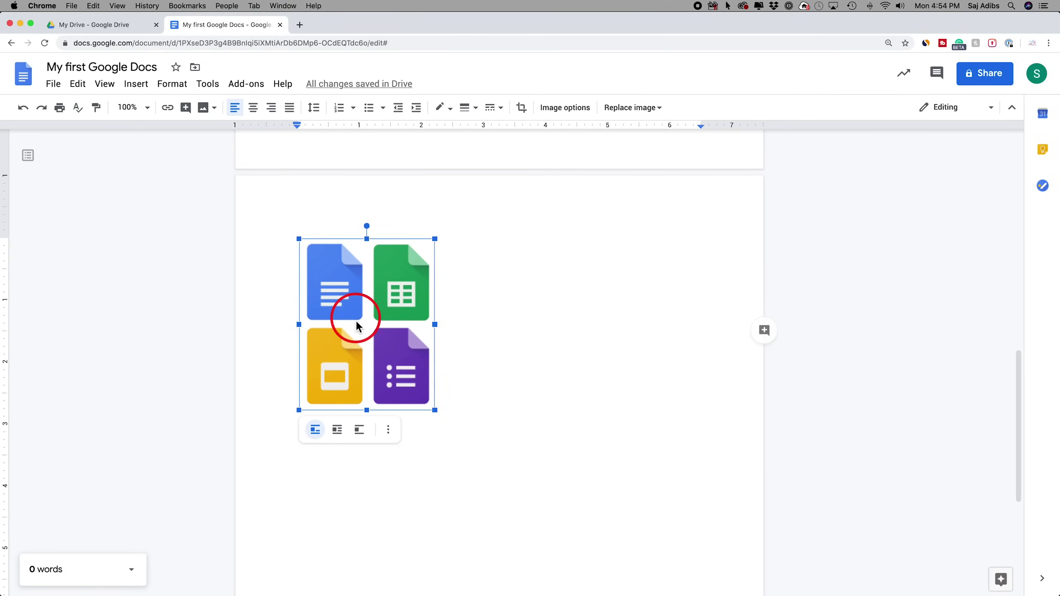
pyautogui.moveTo(434, 410)
pyautogui.mouseDown()
pyautogui.moveTo(485, 441)
pyautogui.moveTo(440, 417)
pyautogui.mouseUp()
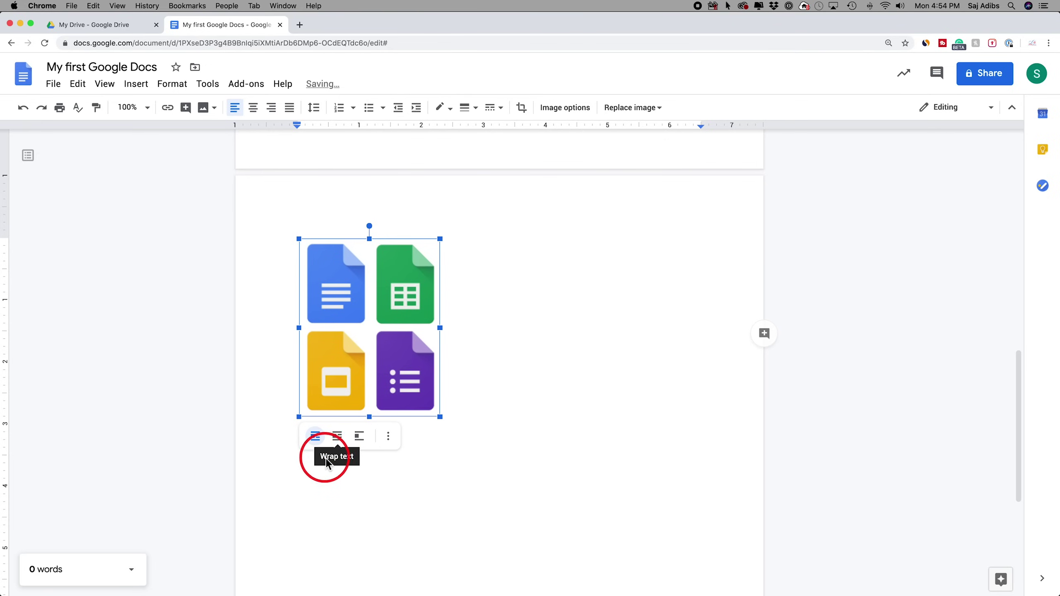
pyautogui.click(343, 442)
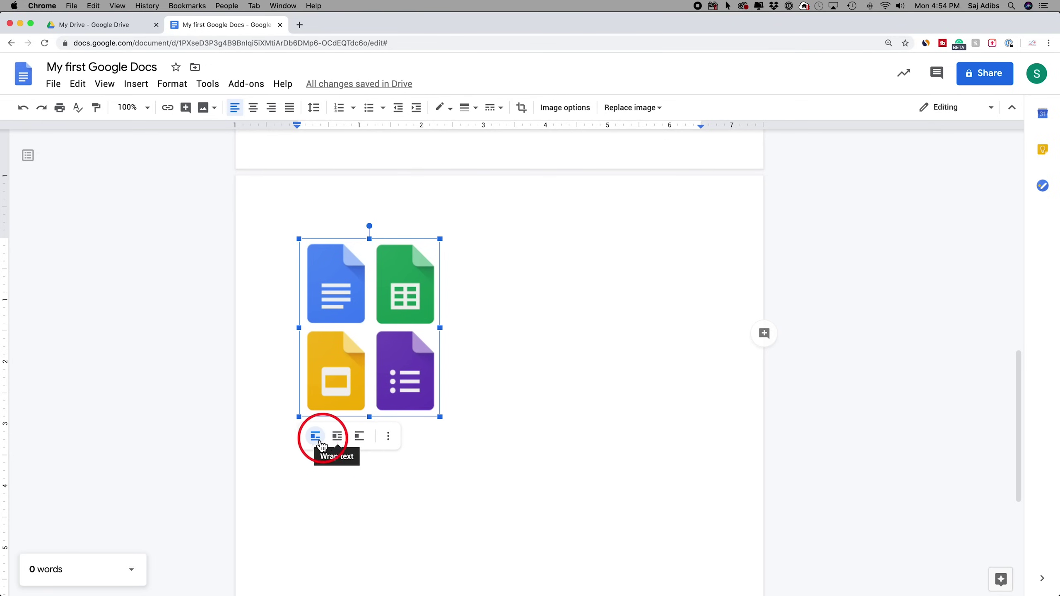
# Open the image's Size & rotation options, and delete the image from the document
pyautogui.click(395, 439)
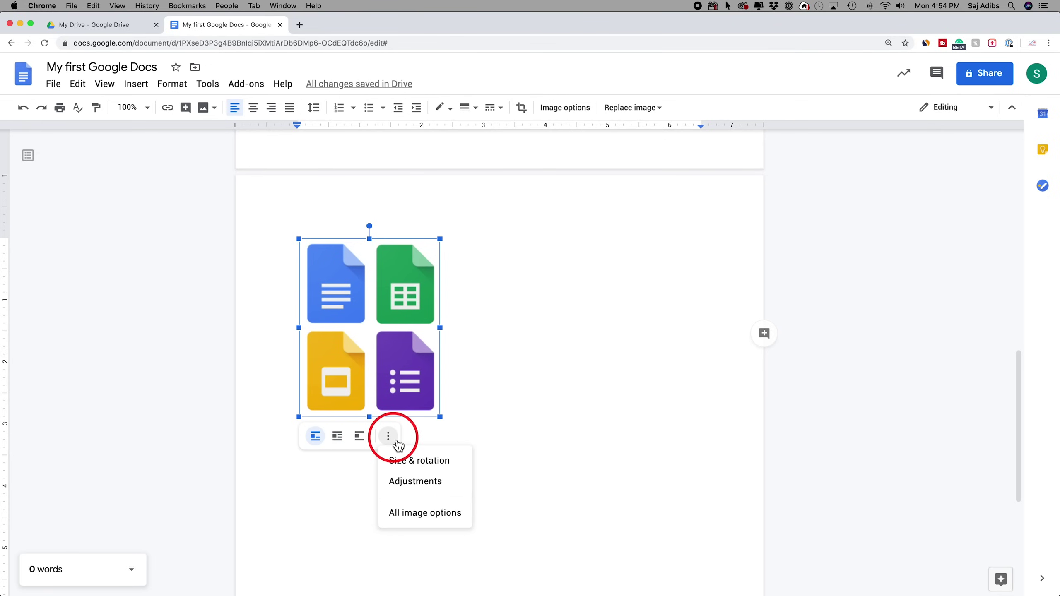
pyautogui.click(398, 460)
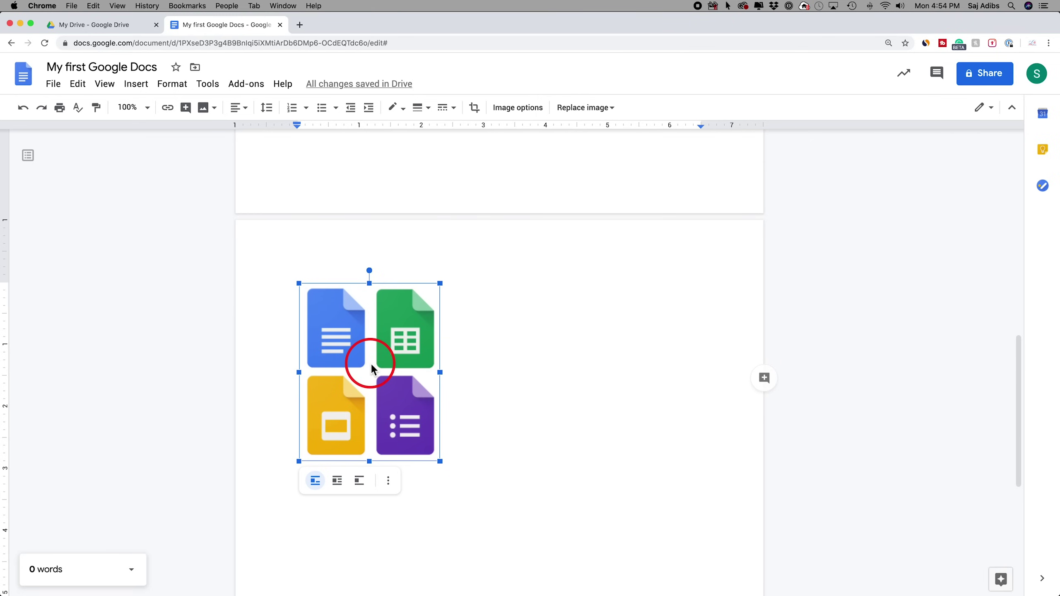
pyautogui.press('BackSpace')
# Upload "How To Create a Facebook Business Page.jpg" from the computer below the list and shrink it to about 4 inches wide
pyautogui.scroll(2, 370, 363)
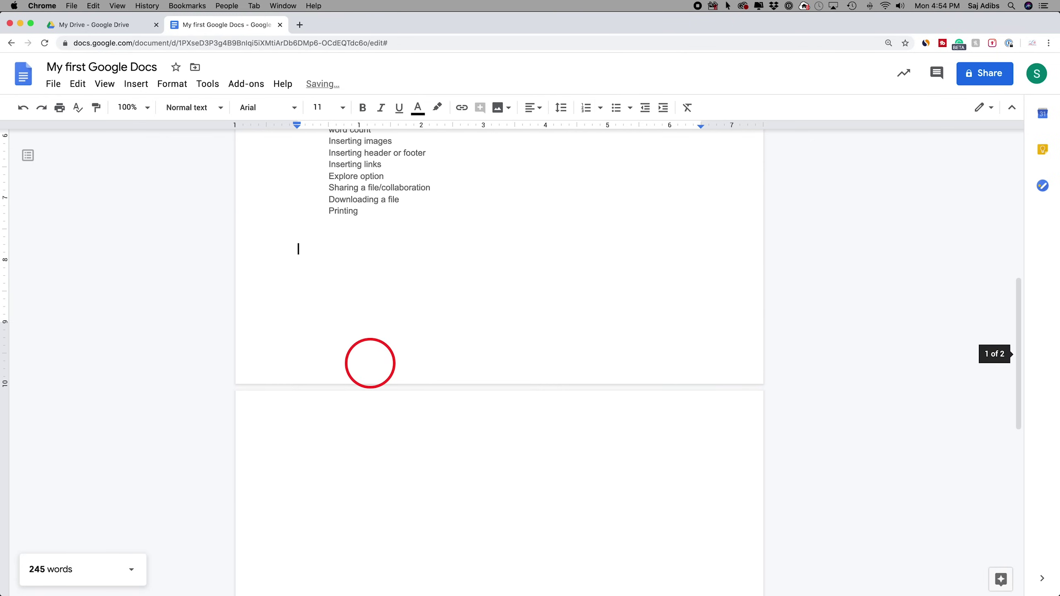
pyautogui.click(503, 107)
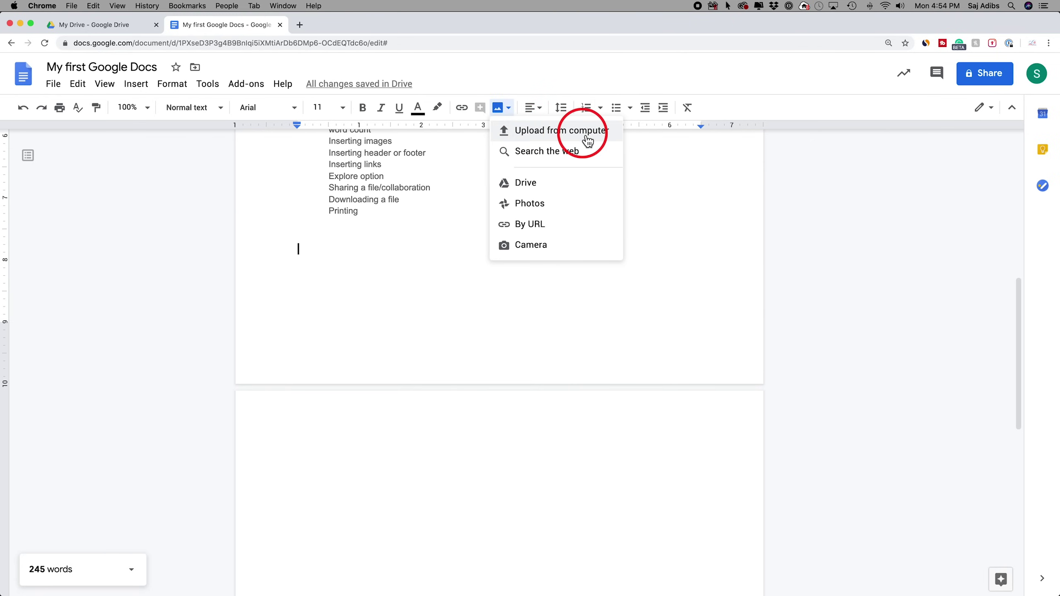
pyautogui.click(543, 137)
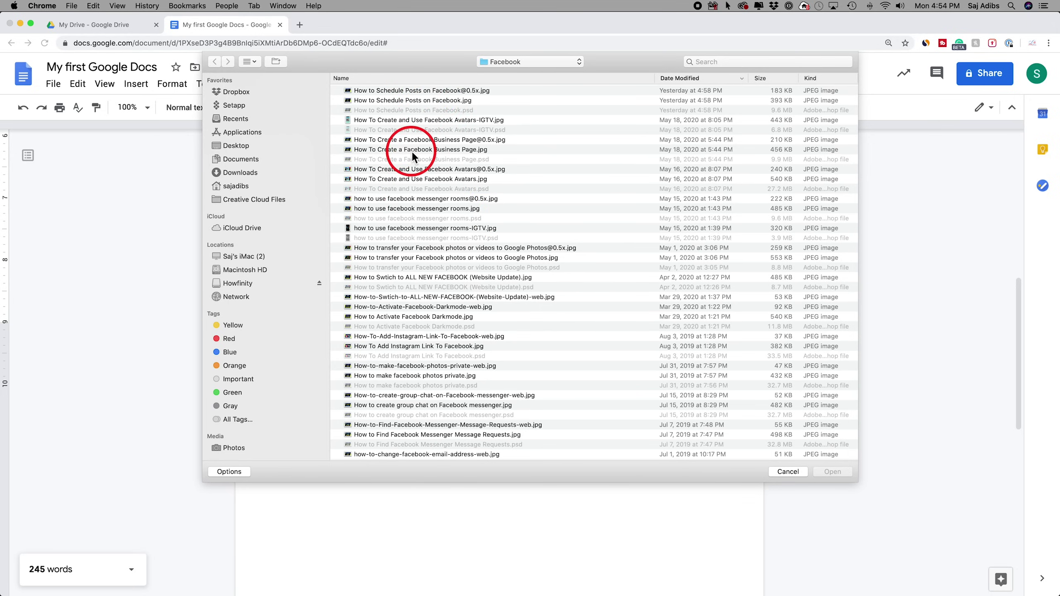
pyautogui.click(396, 151)
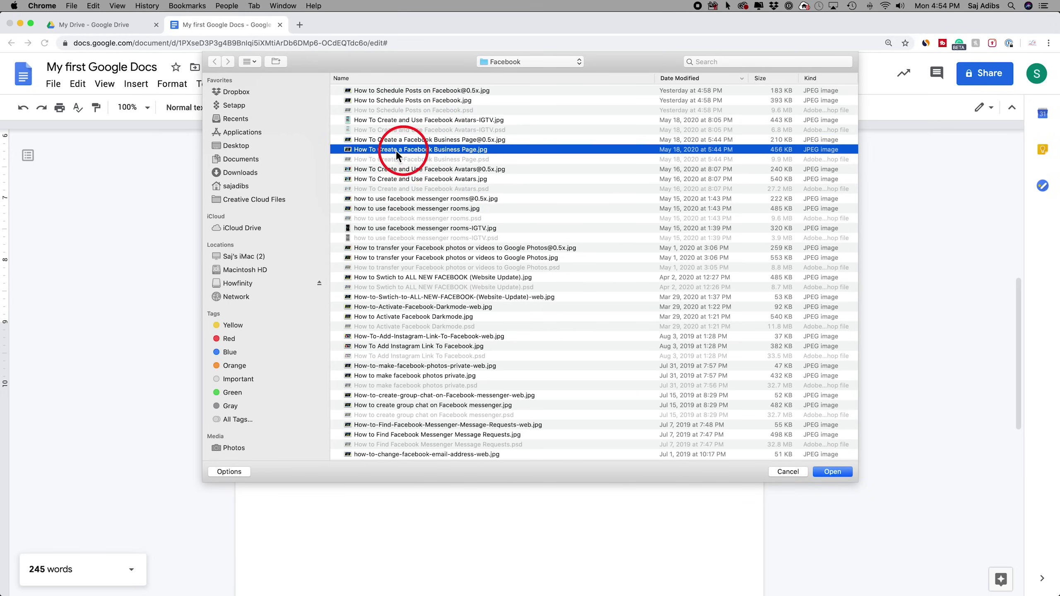
pyautogui.click(832, 471)
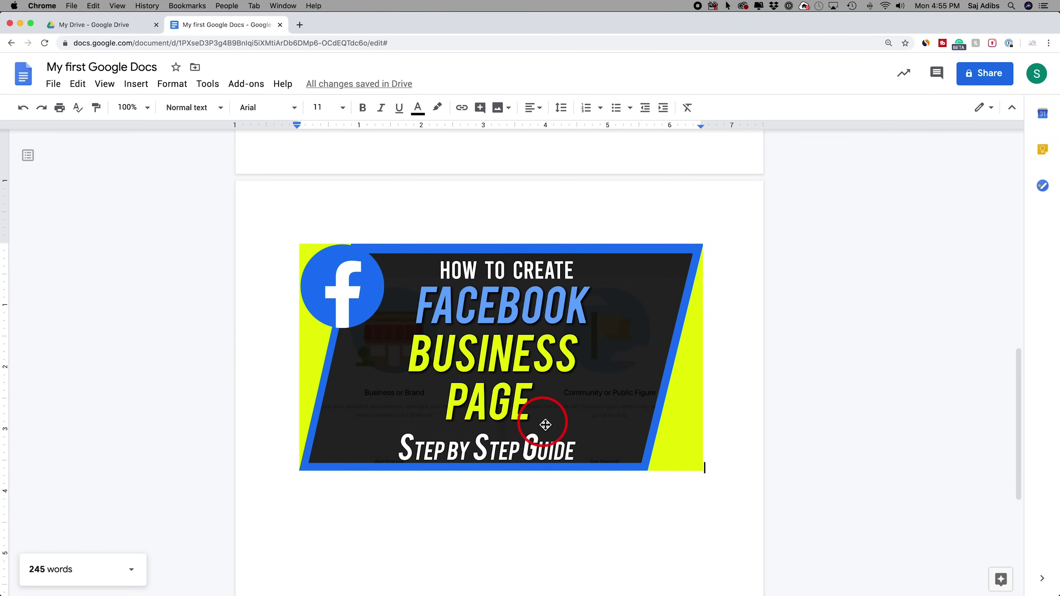
pyautogui.click(463, 400)
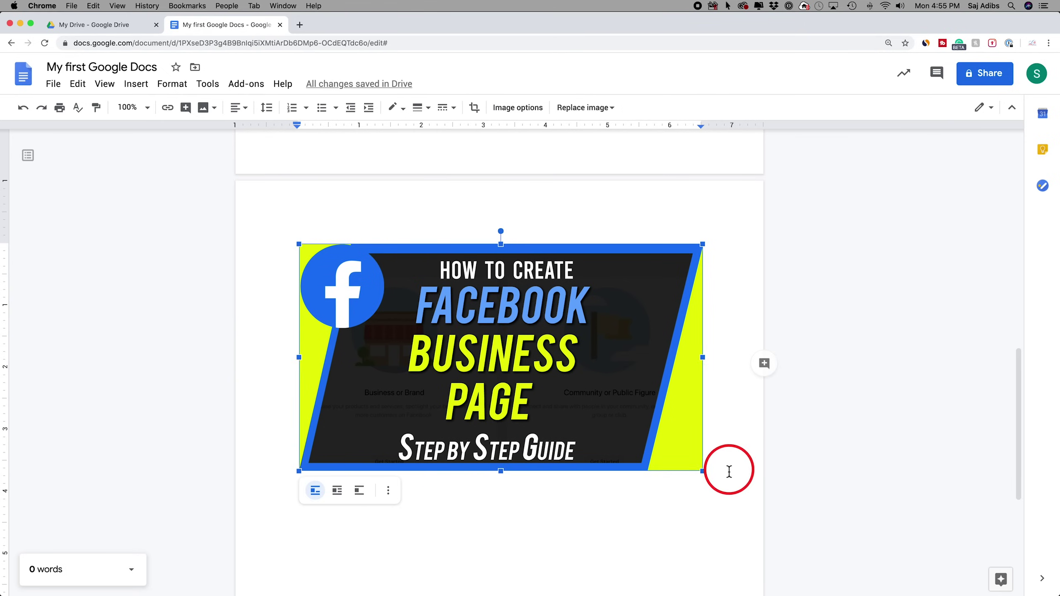
pyautogui.moveTo(703, 471); pyautogui.dragTo(540, 383)
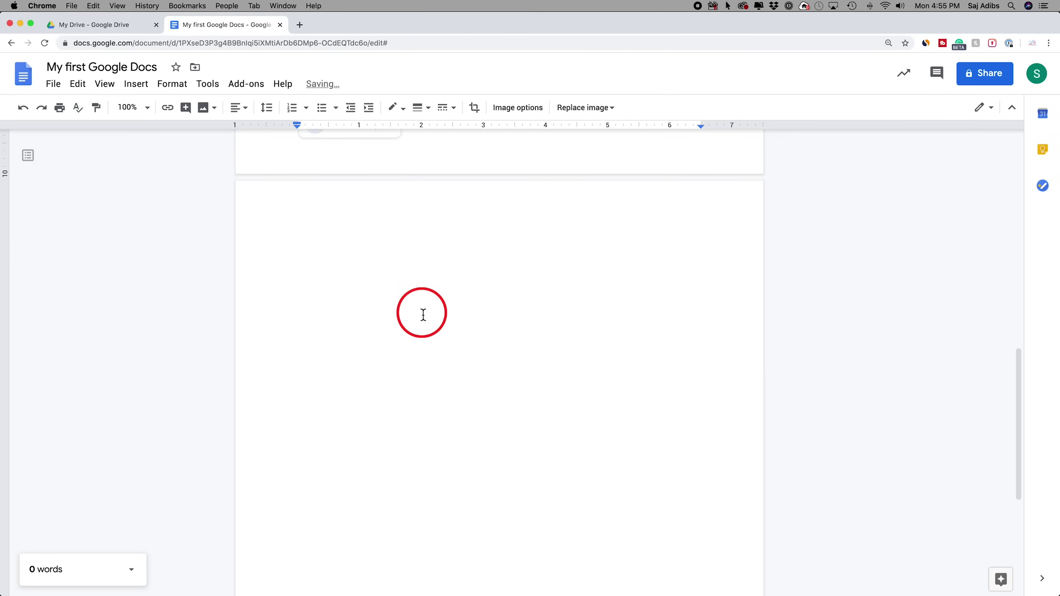
# Crop the Facebook image from its lower-right corner to about 3.2 inches wide, and delete it from the document
pyautogui.click(480, 114)
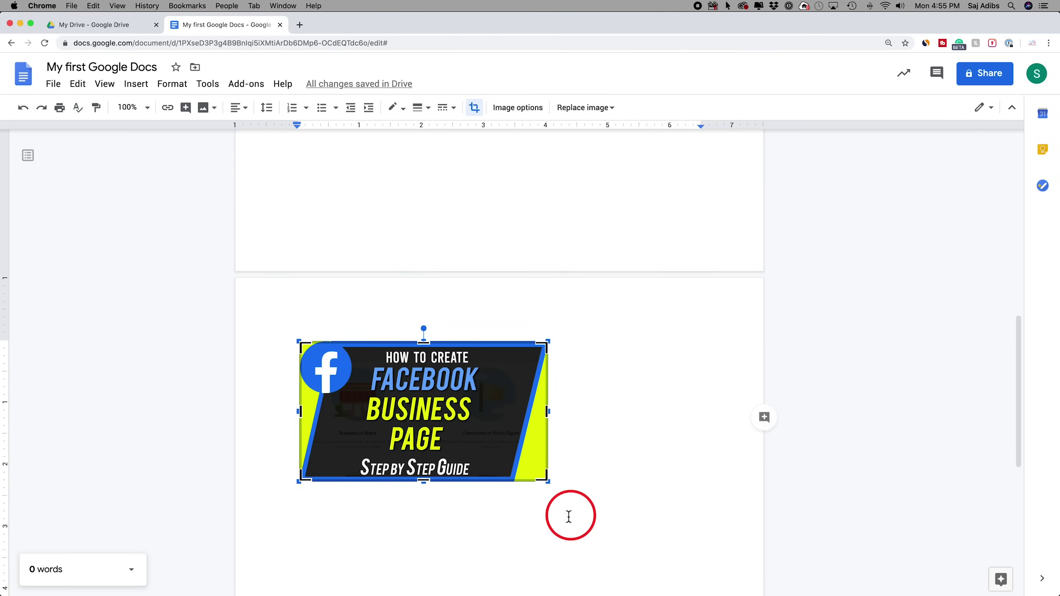
pyautogui.moveTo(550, 483); pyautogui.dragTo(497, 455)
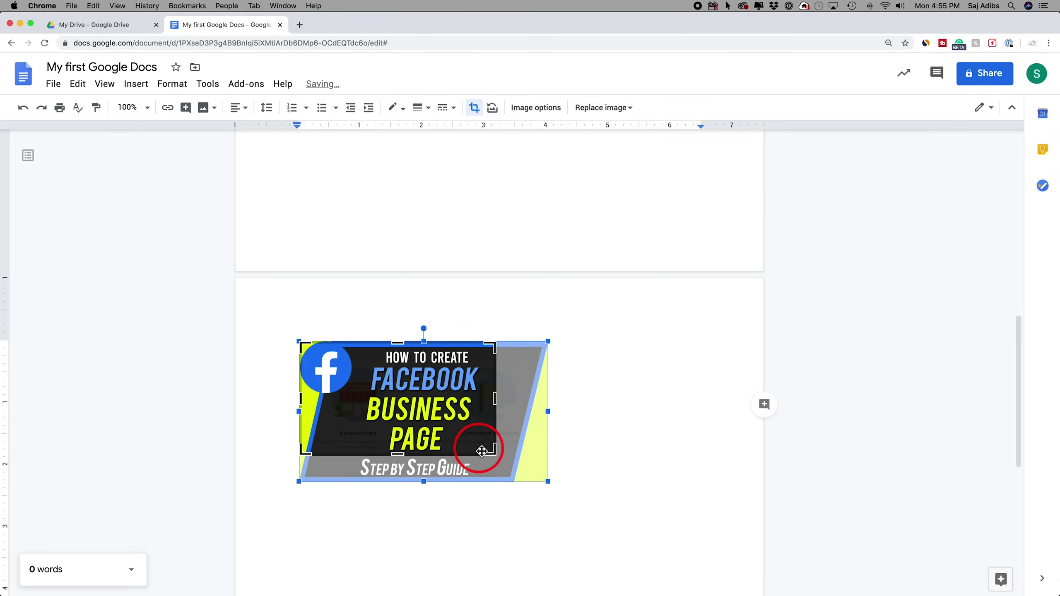
pyautogui.press('Return')
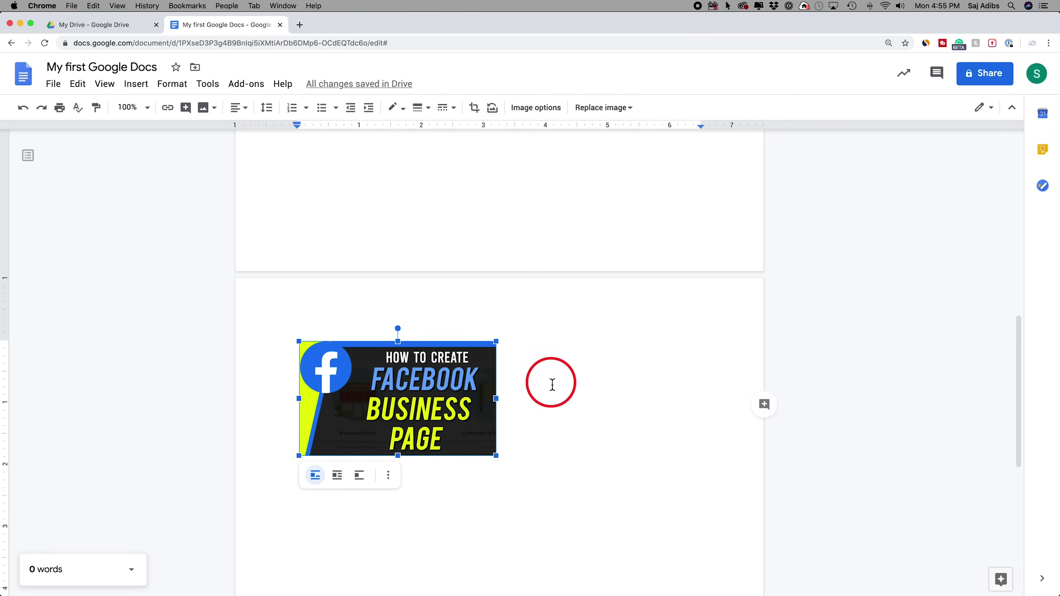
pyautogui.press('BackSpace')
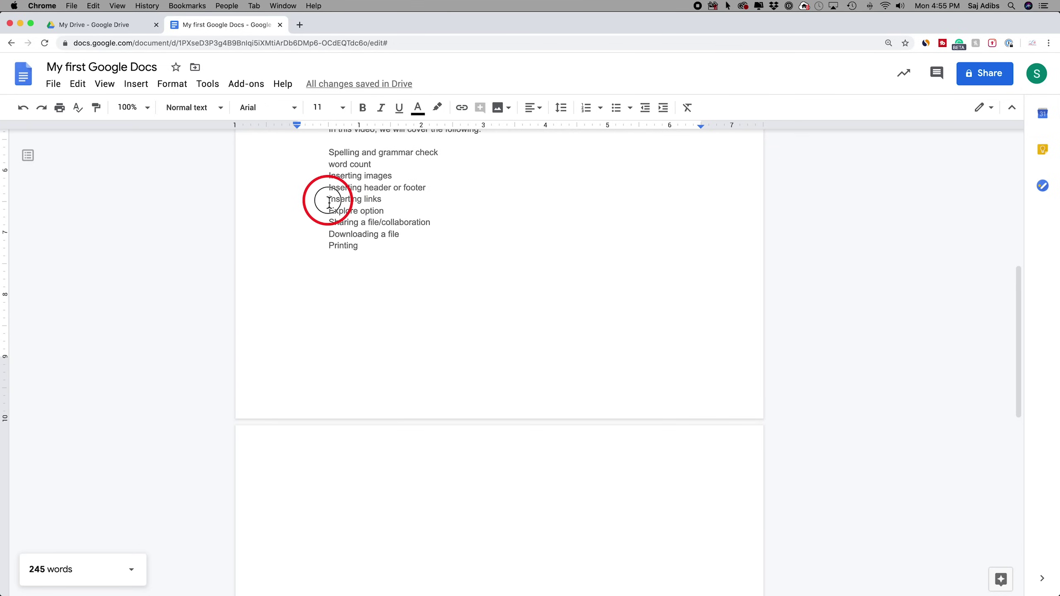
pyautogui.moveTo(328, 202); pyautogui.dragTo(384, 202)
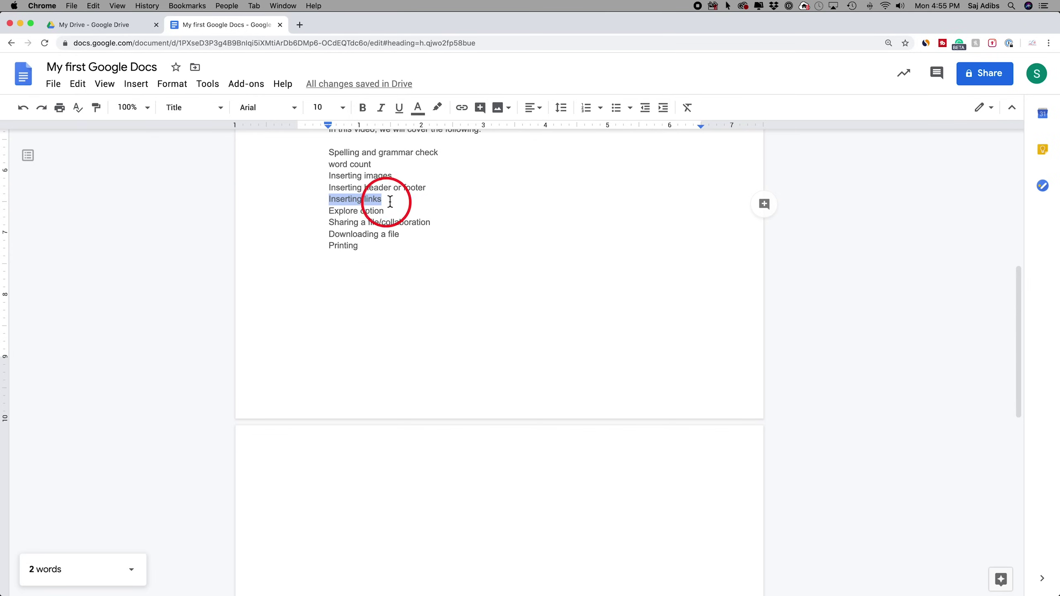
pyautogui.click(463, 108)
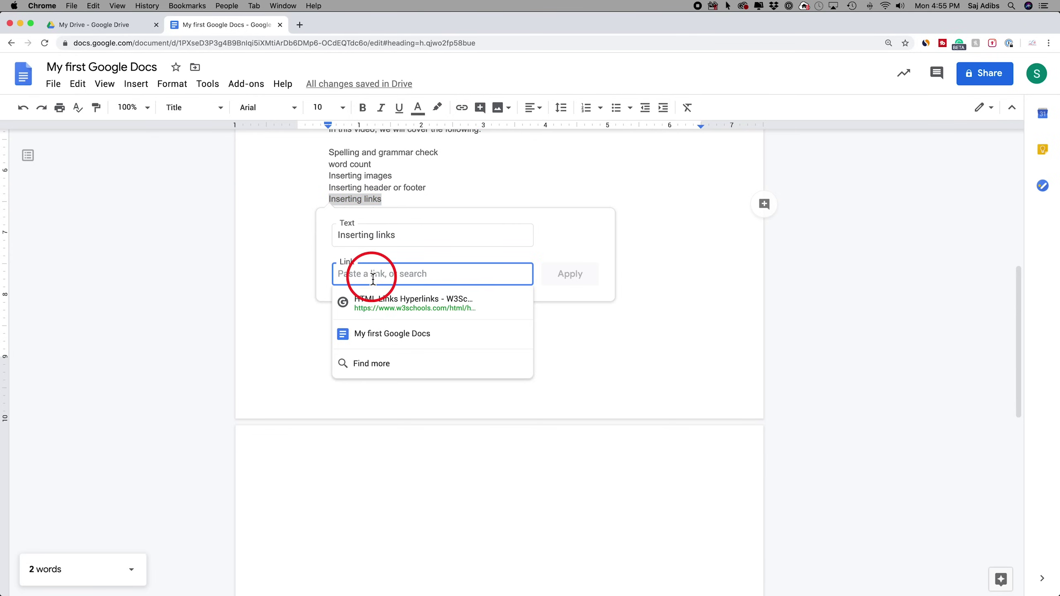
pyautogui.write('www.howfinity.com')
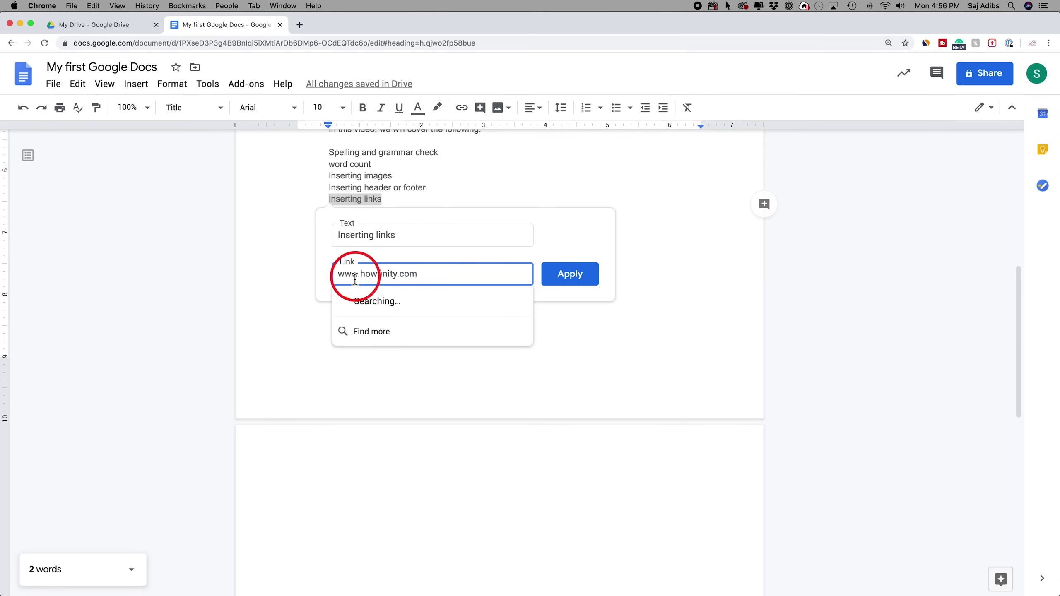
pyautogui.click(580, 283)
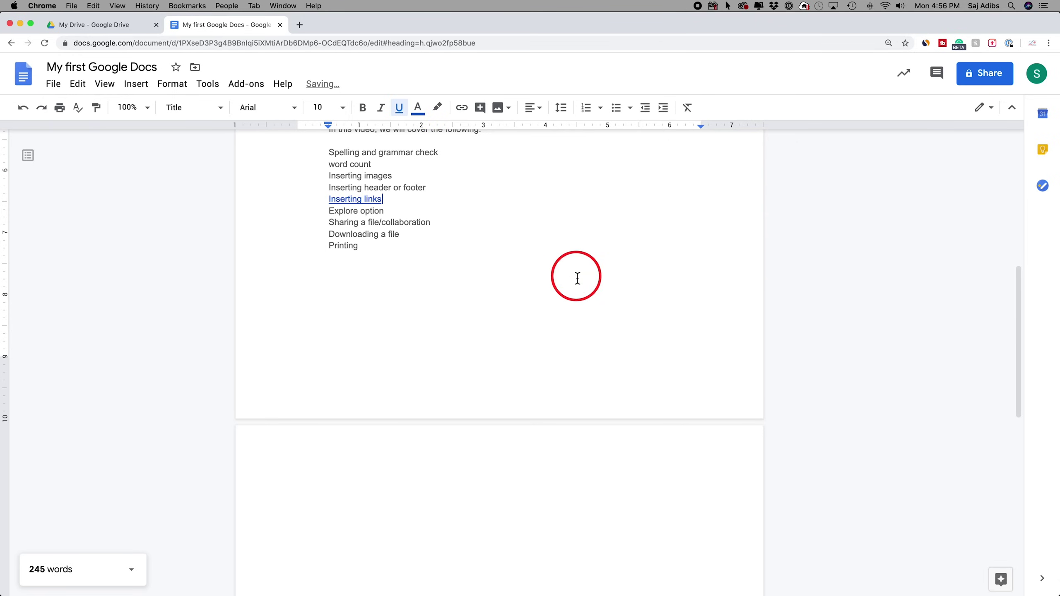
# Remove the hyperlink from the "Inserting links" line
pyautogui.click(350, 202)
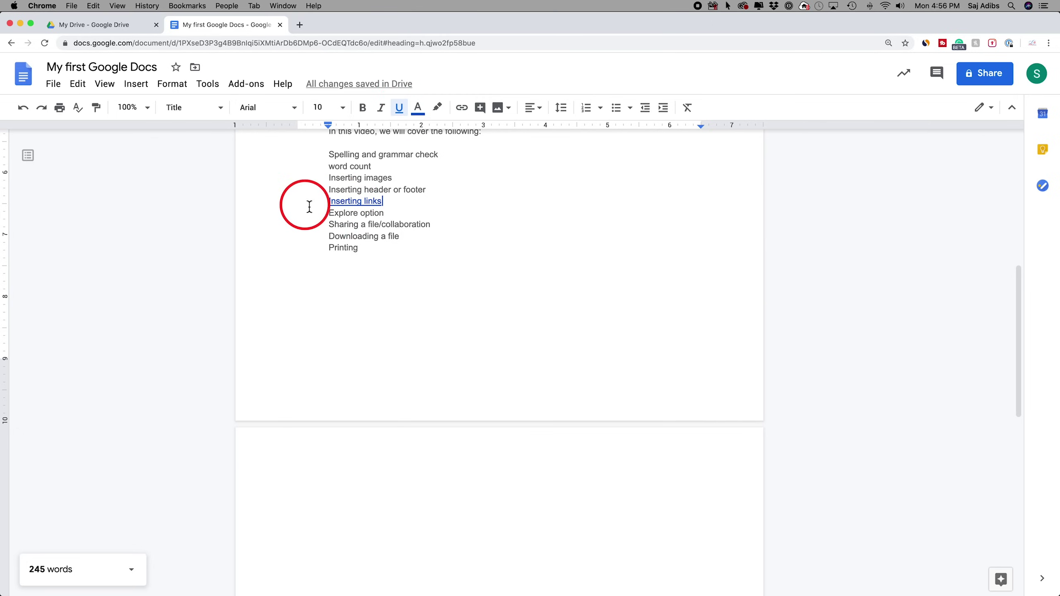
pyautogui.moveTo(329, 200); pyautogui.dragTo(392, 201)
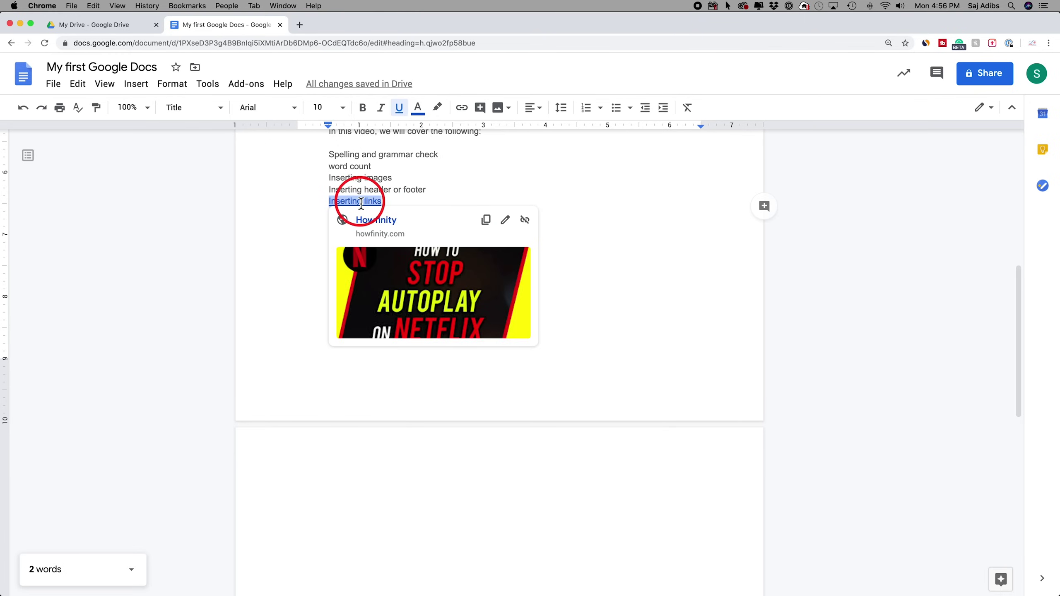
pyautogui.click(525, 223)
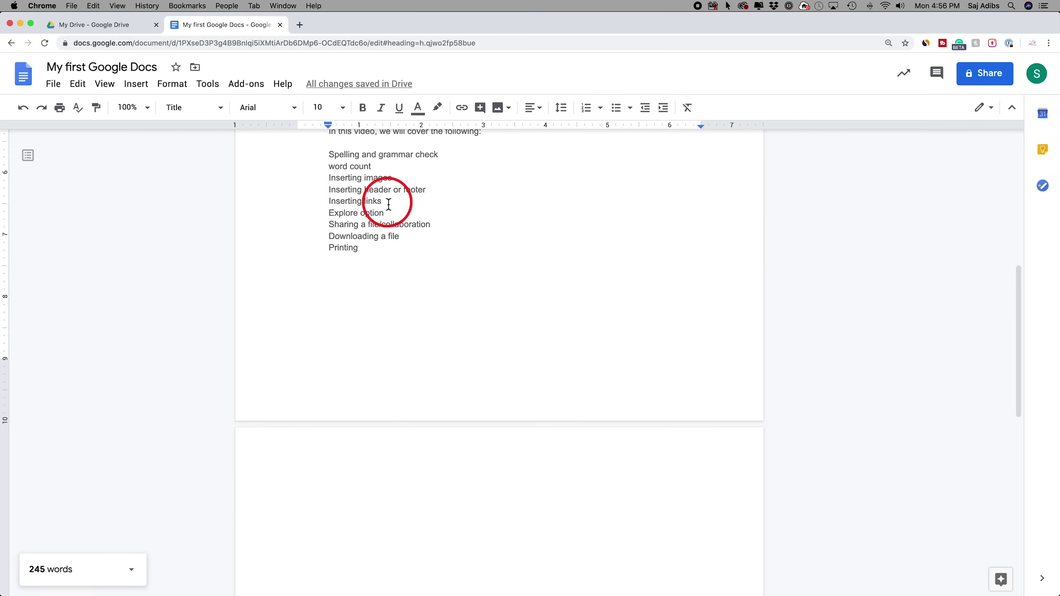
# Add a footer reading "This is the footer" and return to the body text
pyautogui.scroll(3, 389, 205)
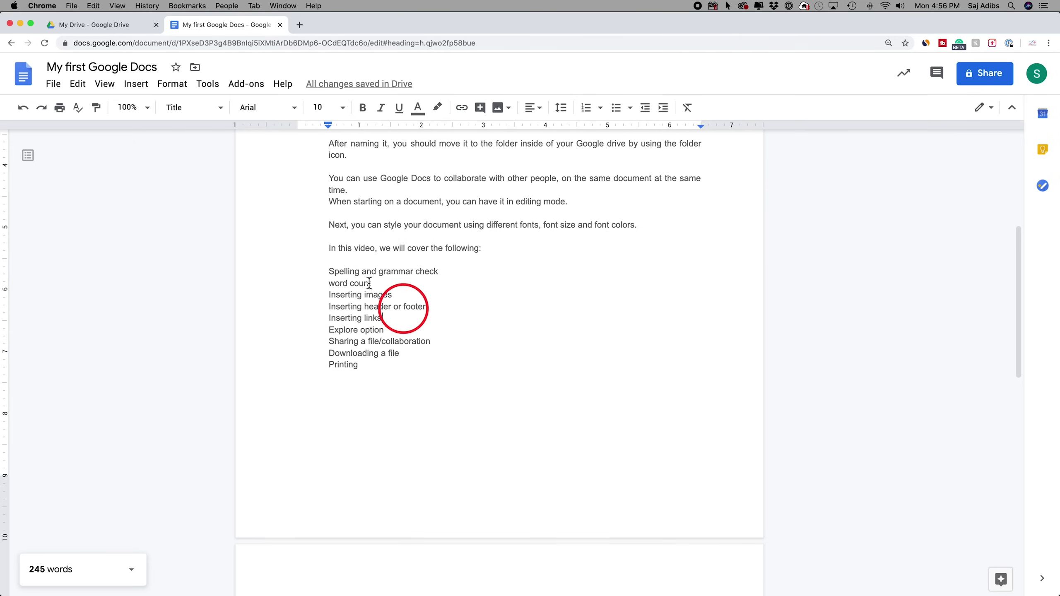
pyautogui.click(142, 89)
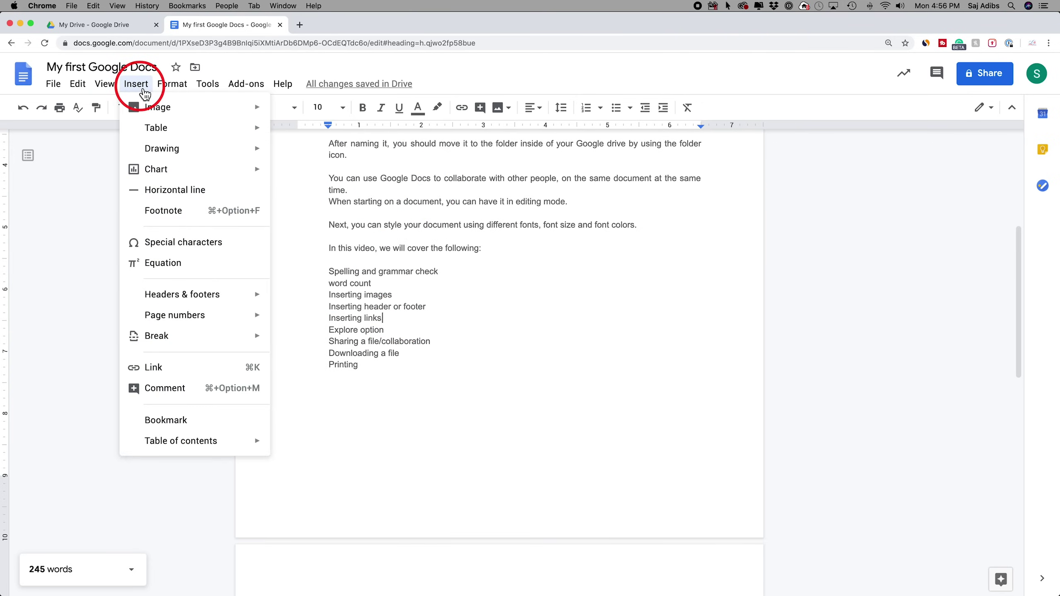
pyautogui.moveTo(155, 112)
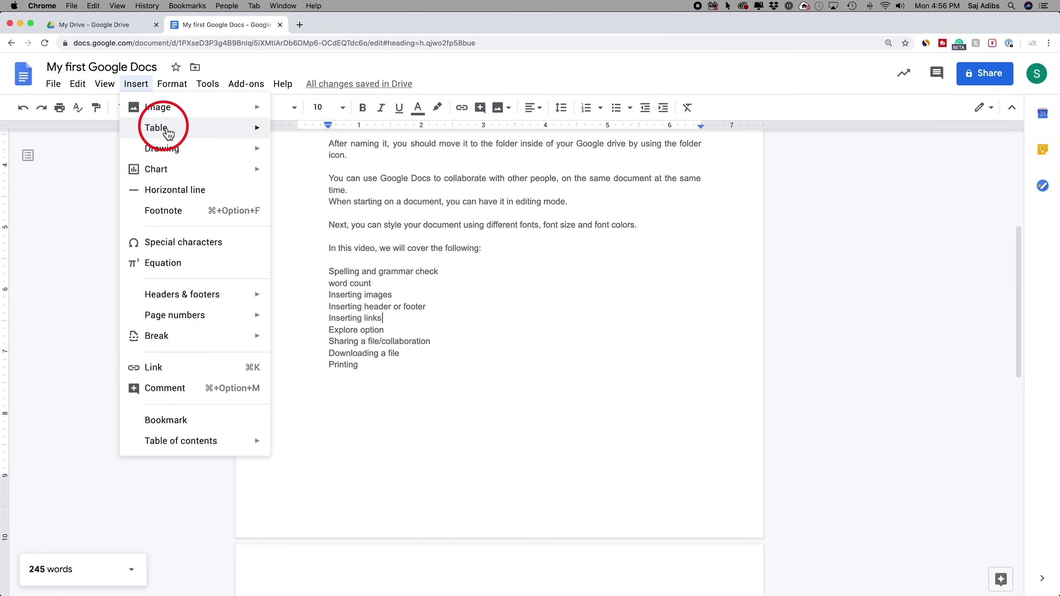
pyautogui.moveTo(160, 151)
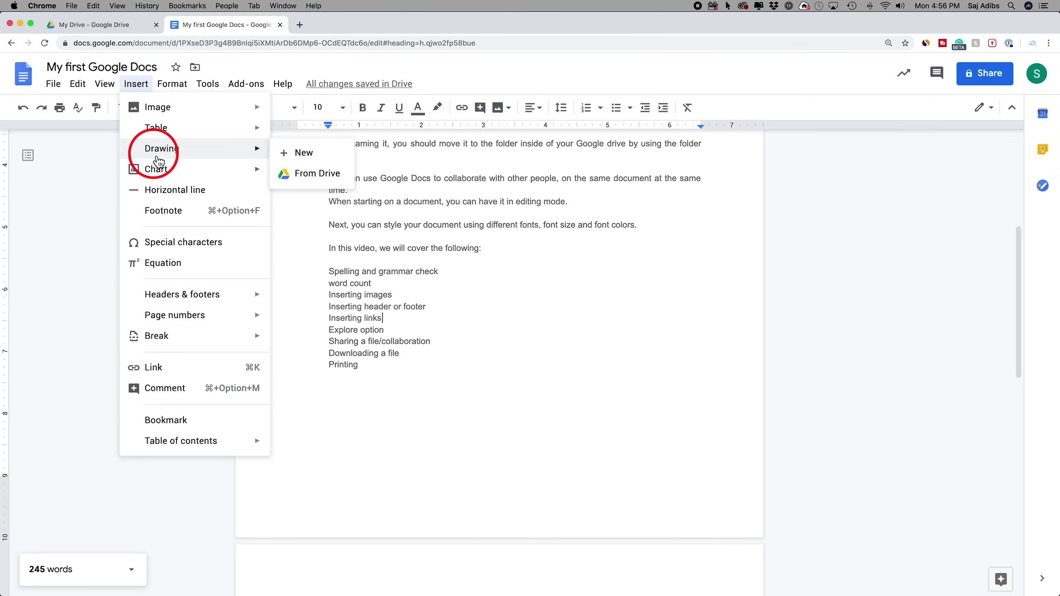
pyautogui.moveTo(162, 175)
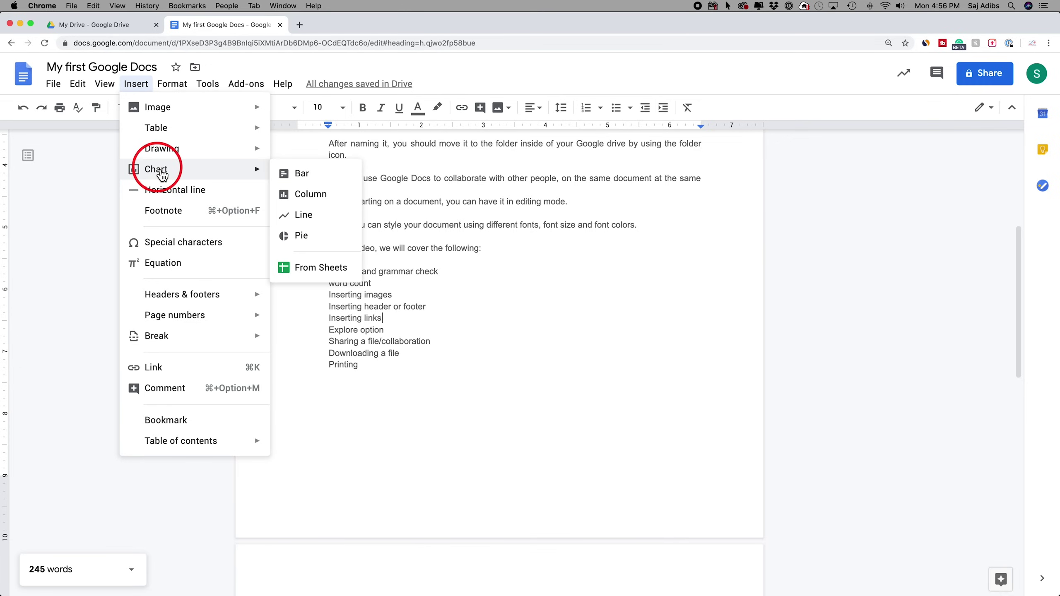
pyautogui.moveTo(167, 297)
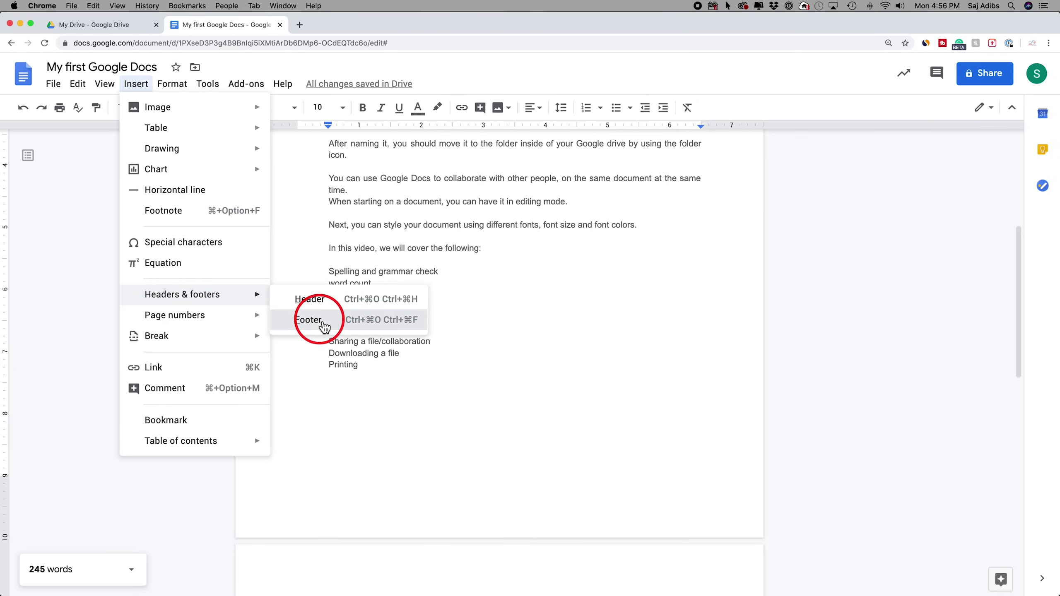
pyautogui.click(324, 326)
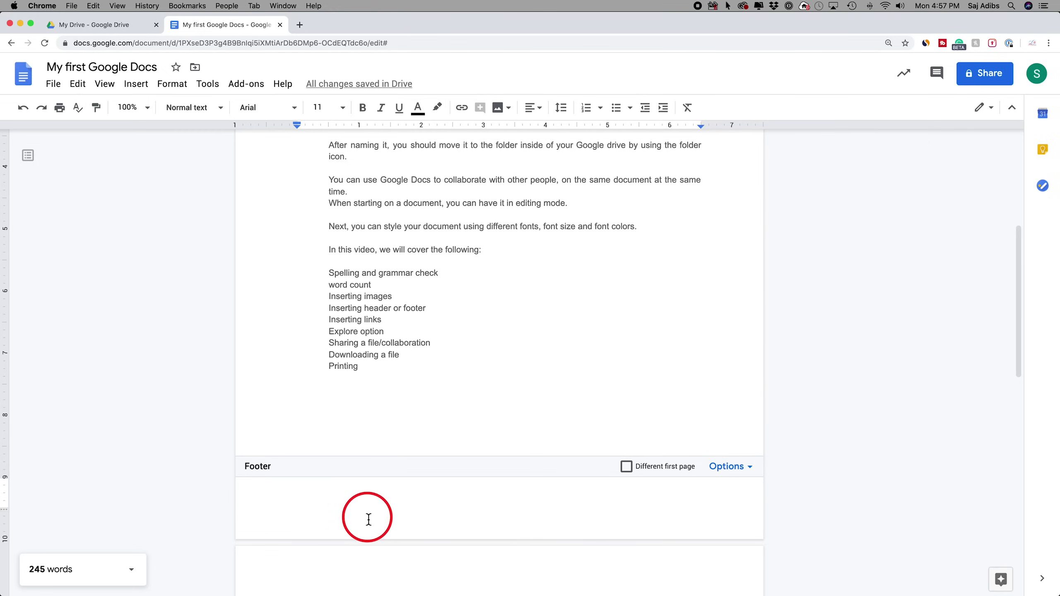
pyautogui.write('This is the footer')
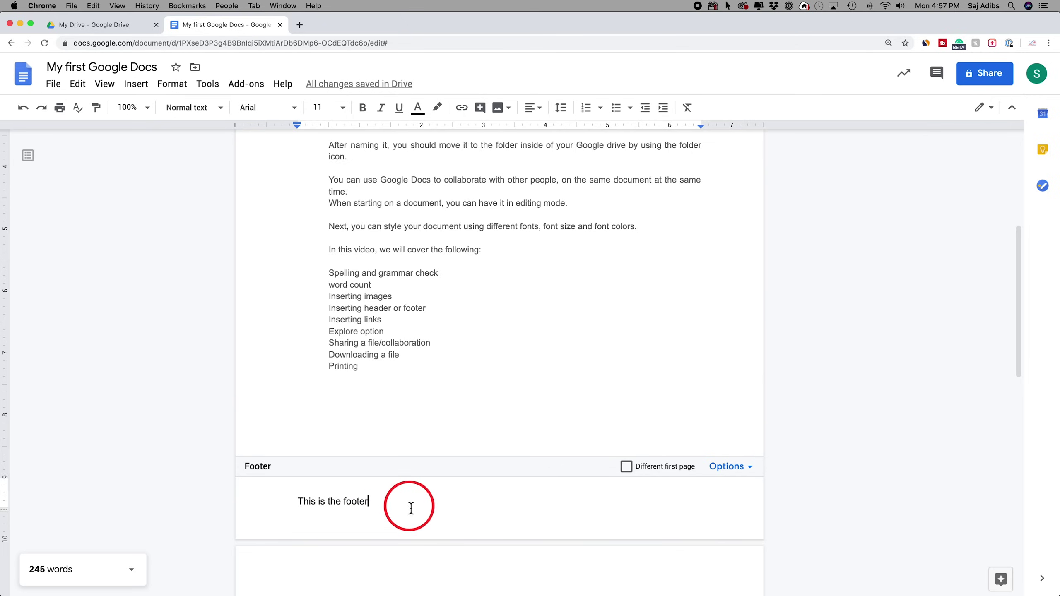
pyautogui.click(472, 345)
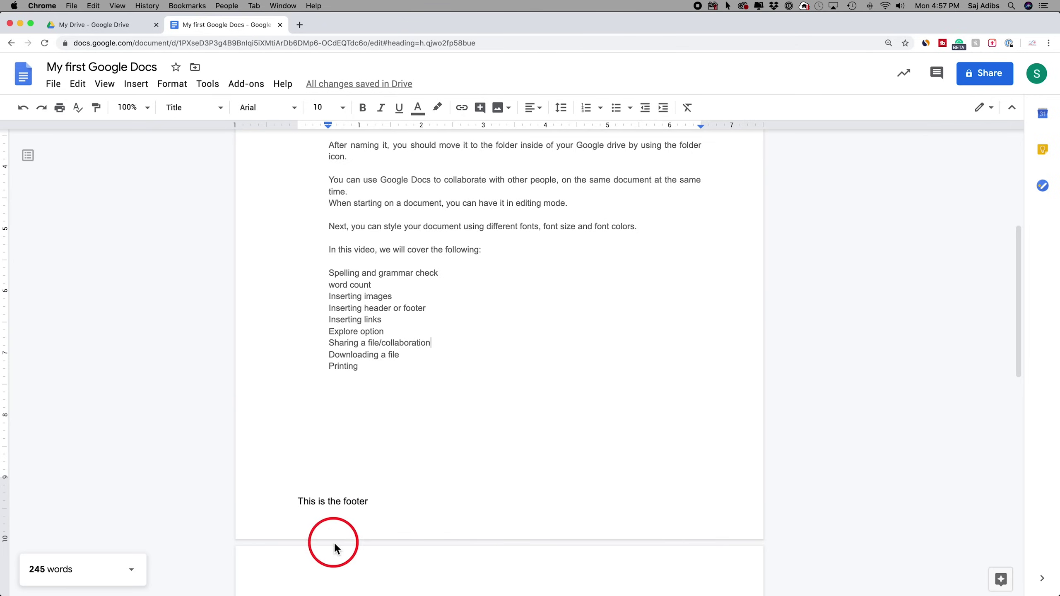
# Examine the footer format's margin and layout options, apply them, and leave footer editing
pyautogui.tripleClick(341, 503)
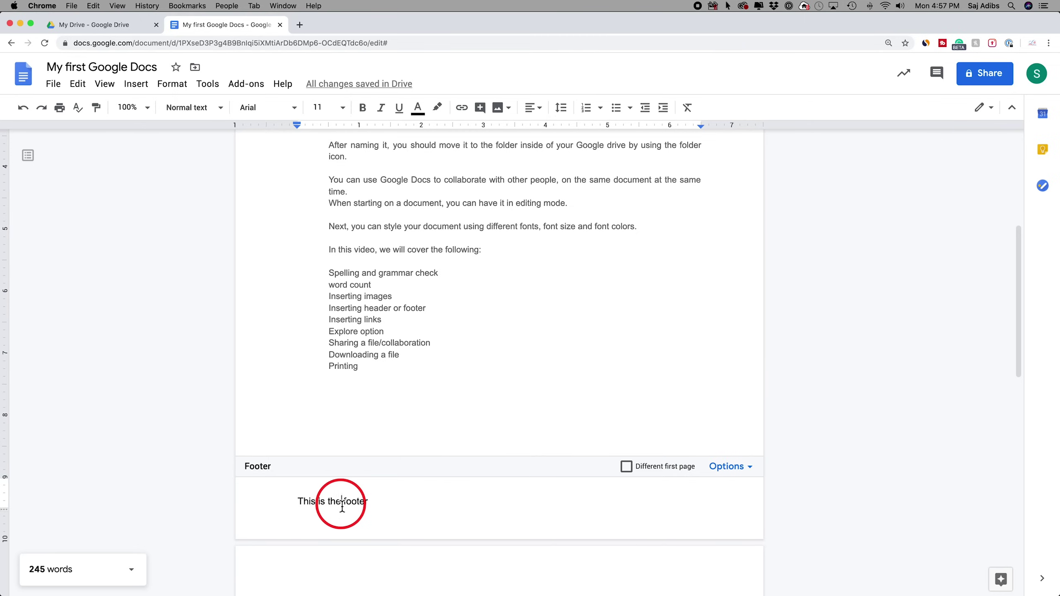
pyautogui.click(747, 467)
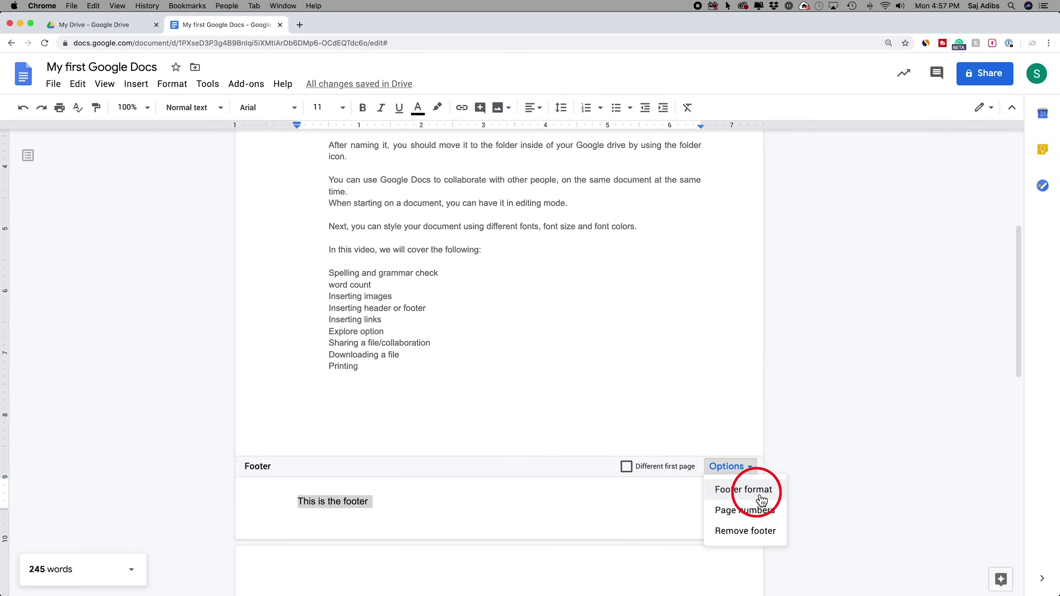
pyautogui.click(761, 497)
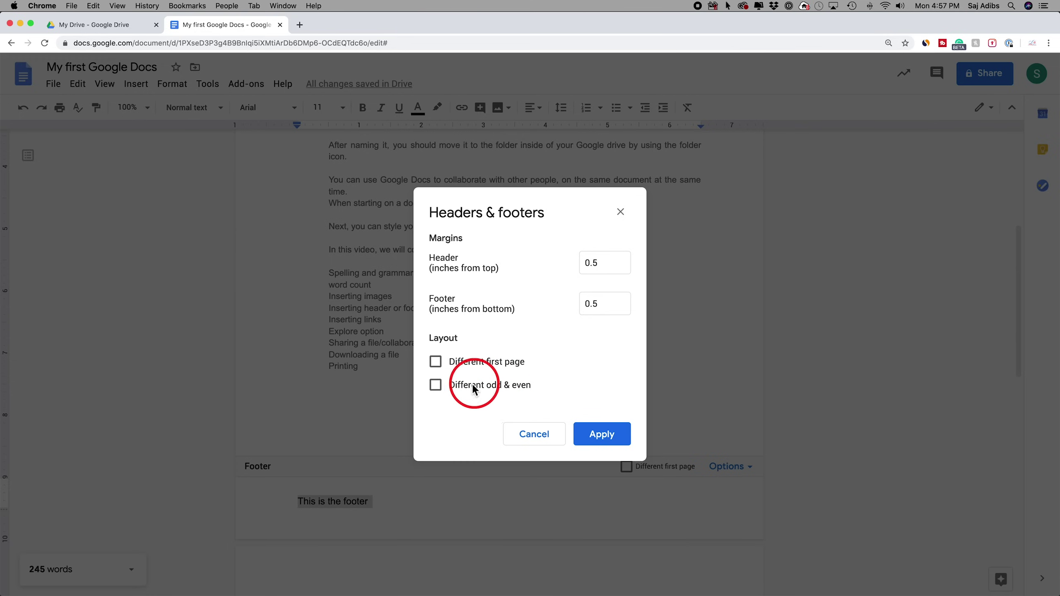
pyautogui.click(617, 442)
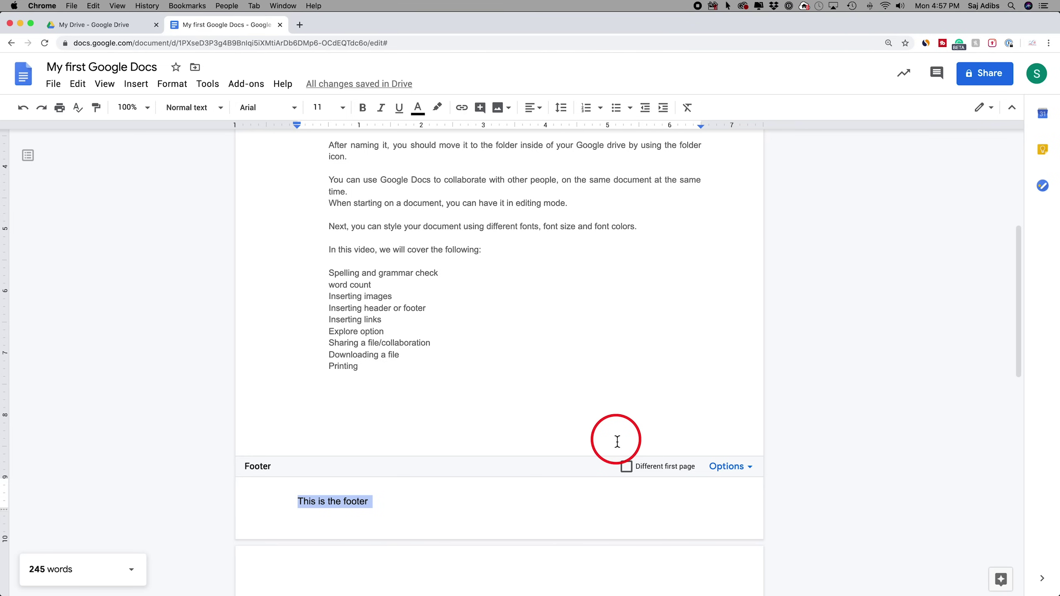
pyautogui.press('Escape')
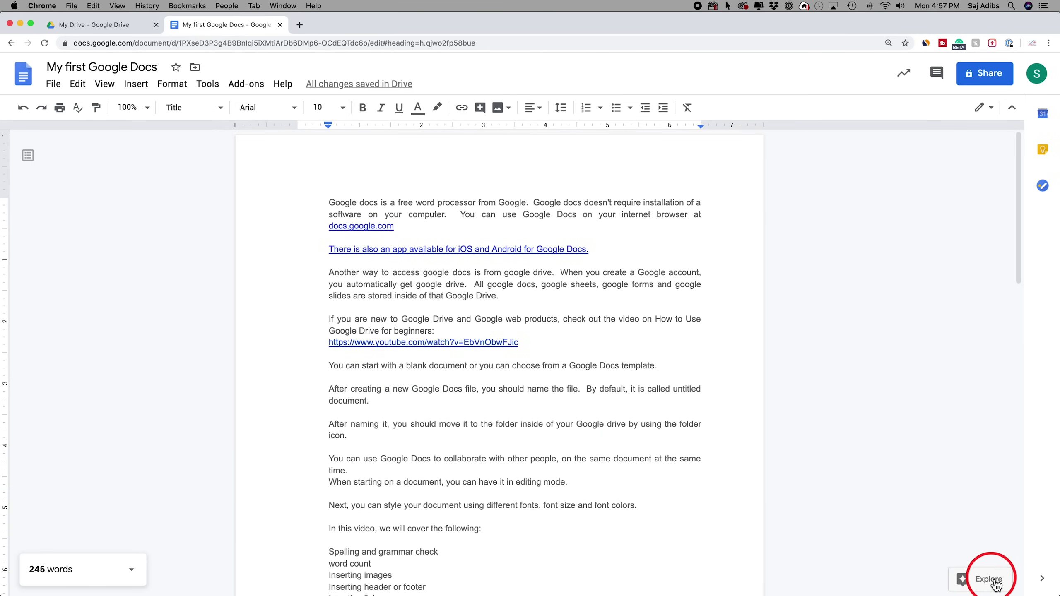
# Open Explore and search your docs and the web for "google docs"
pyautogui.click(989, 581)
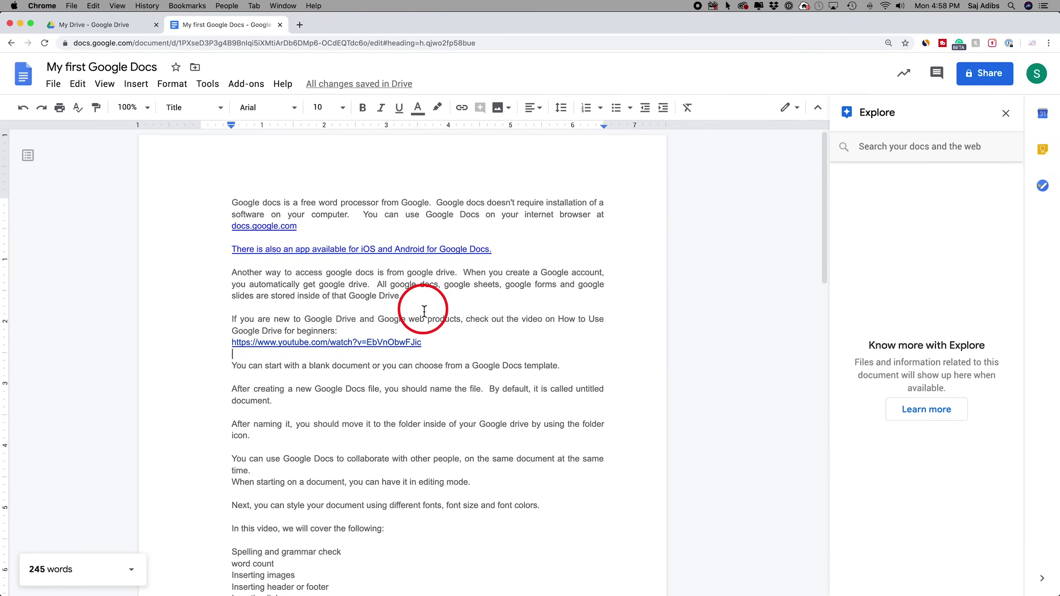
pyautogui.click(921, 154)
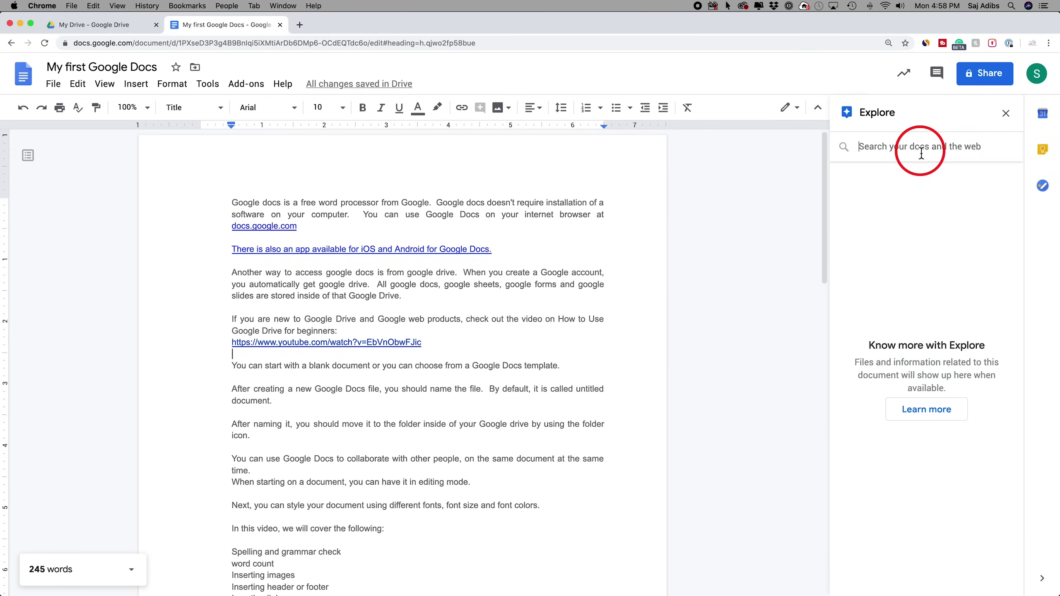
pyautogui.write('google docs')
pyautogui.press('Return')
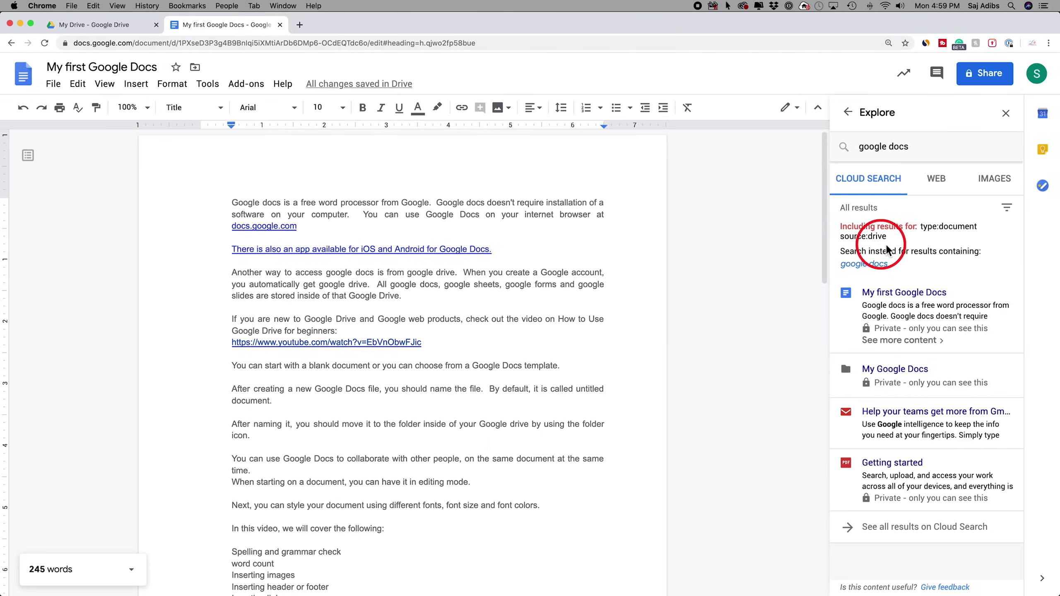
# Review the Explore web results for "google docs" and insert the image of four Google app icons below the YouTube link
pyautogui.click(942, 188)
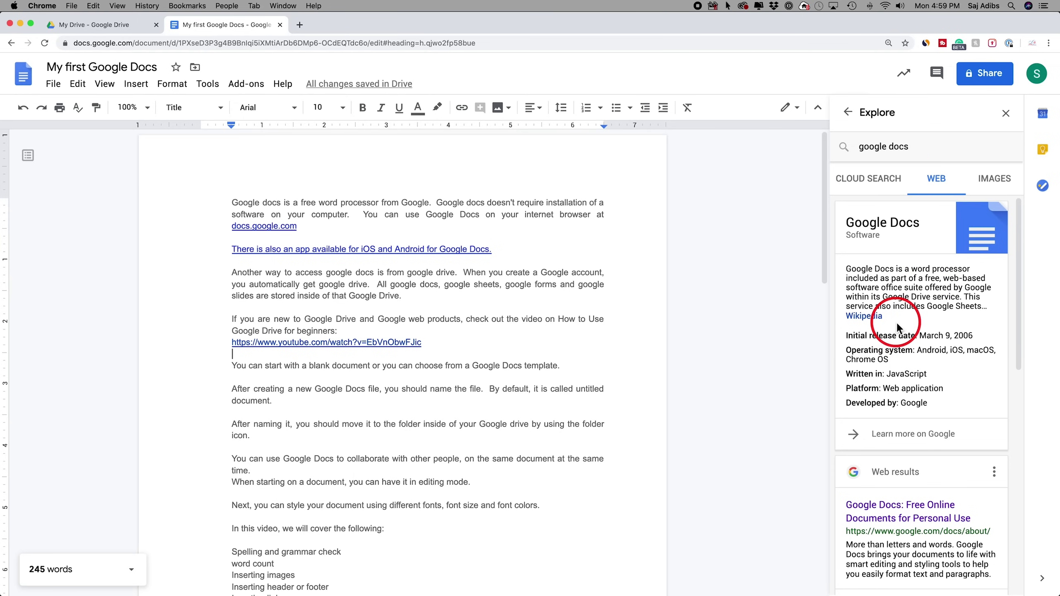
pyautogui.scroll(-6, 895, 322)
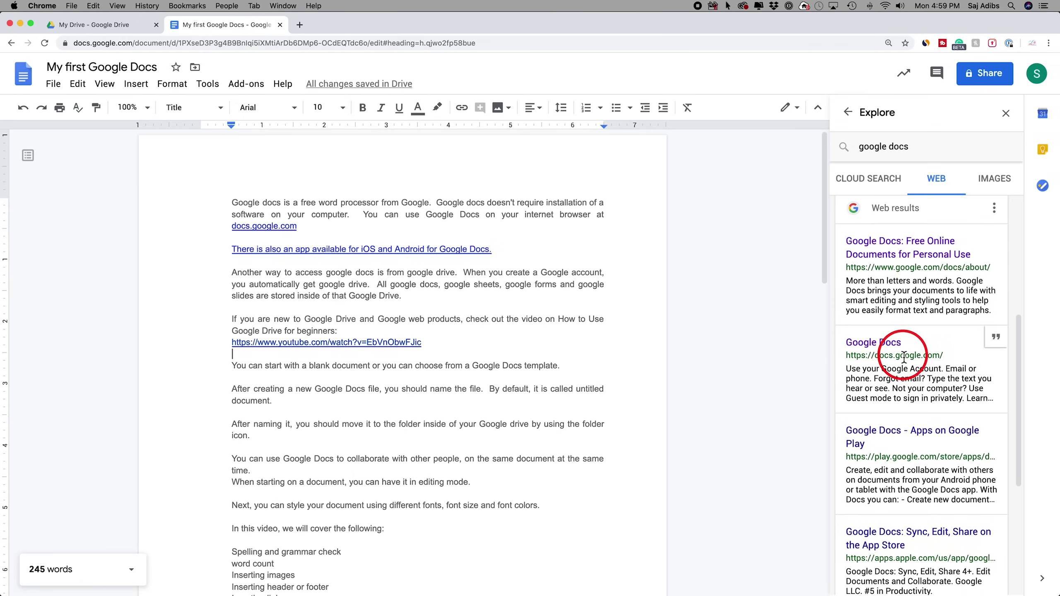
pyautogui.scroll(8, 903, 359)
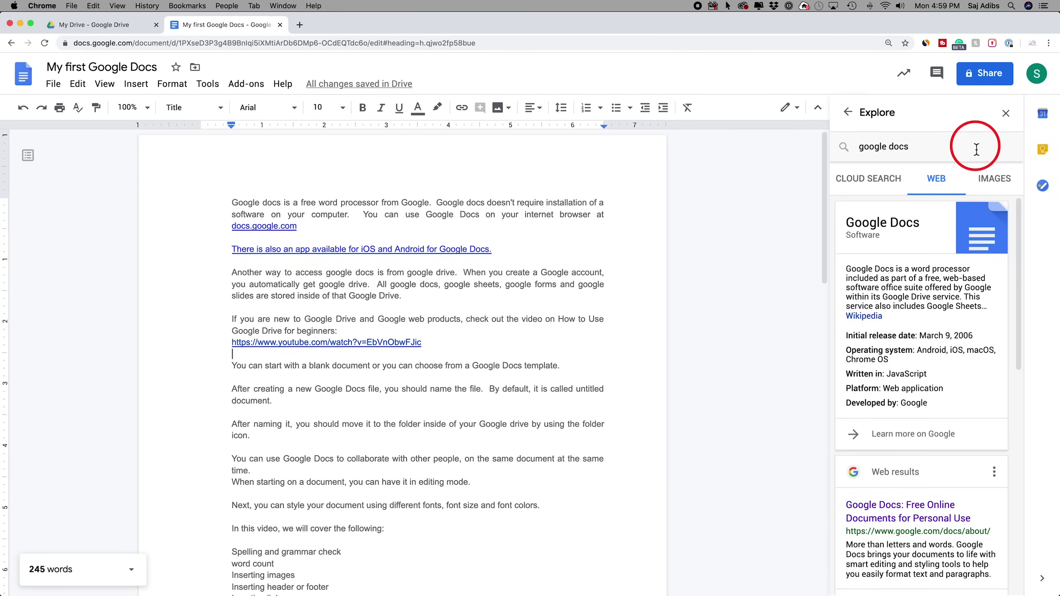
pyautogui.click(989, 191)
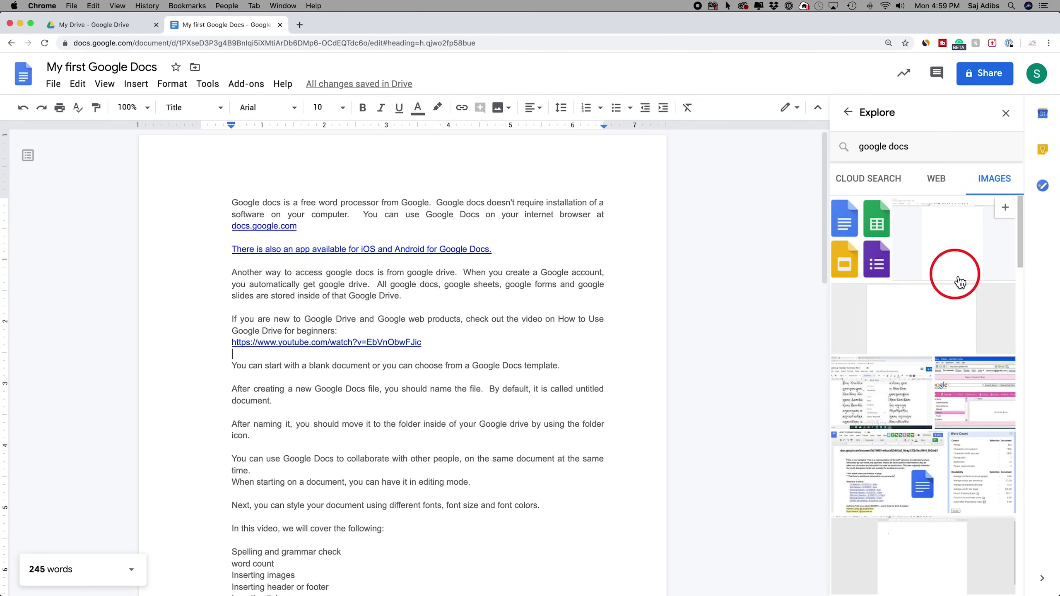
pyautogui.moveTo(852, 251)
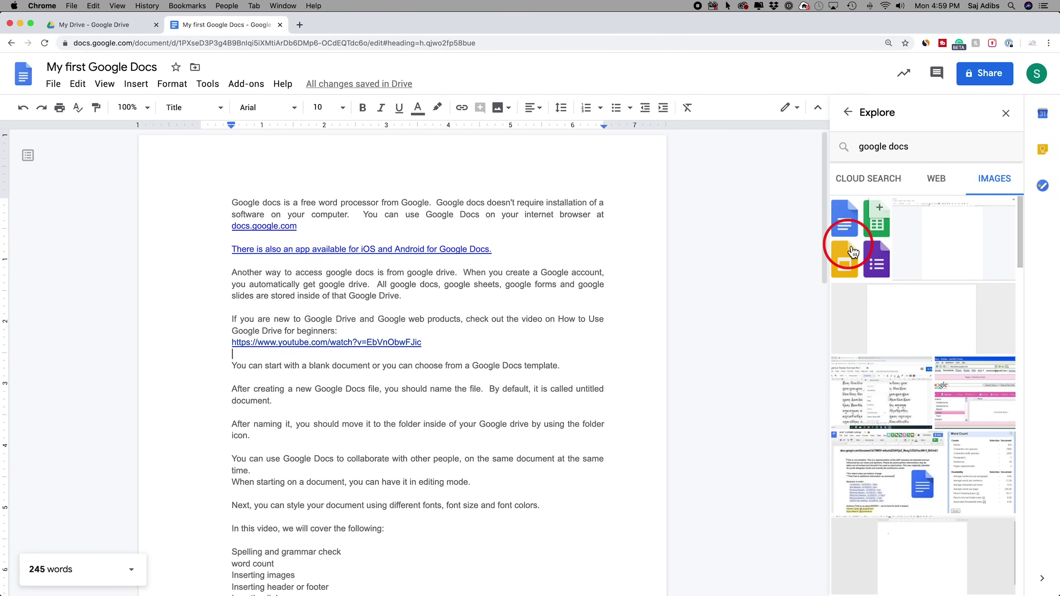
pyautogui.click(882, 212)
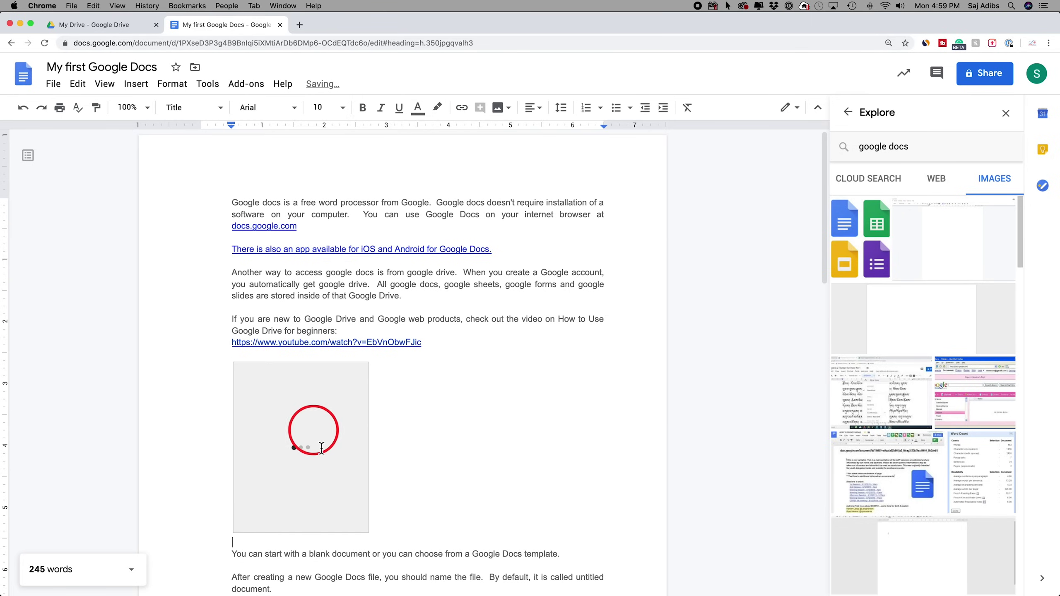
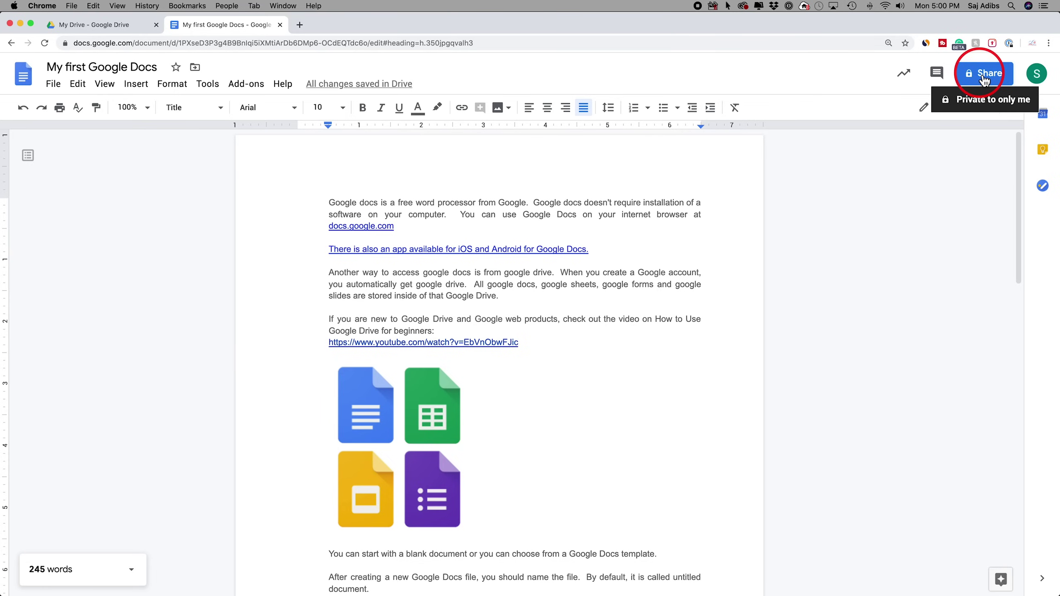
# Start sharing the document, entering the recipient's e-mail address and the note "can you help me with this?"
pyautogui.click(984, 78)
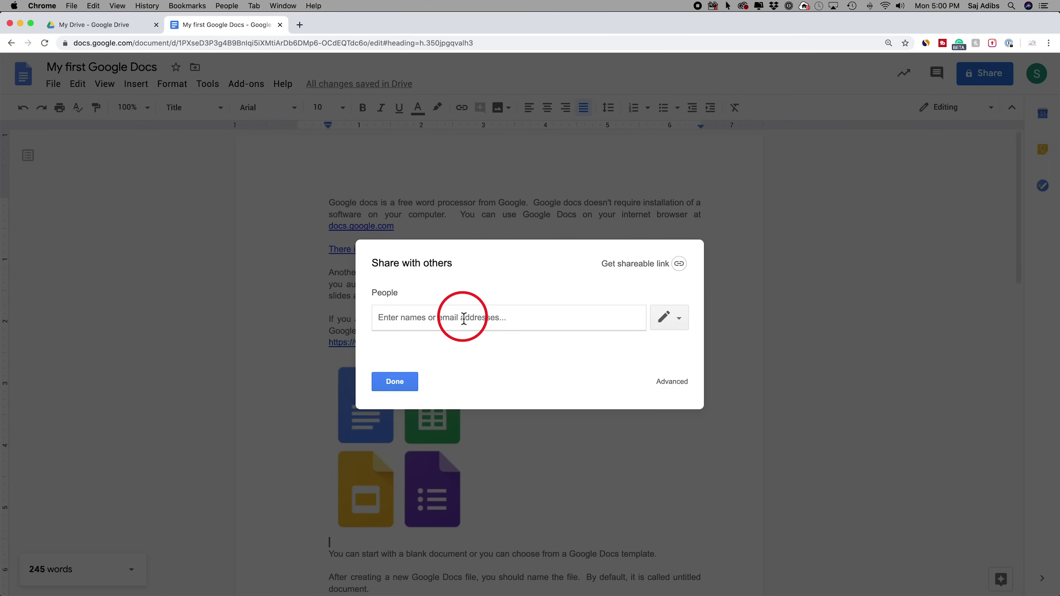
pyautogui.press('super+v')
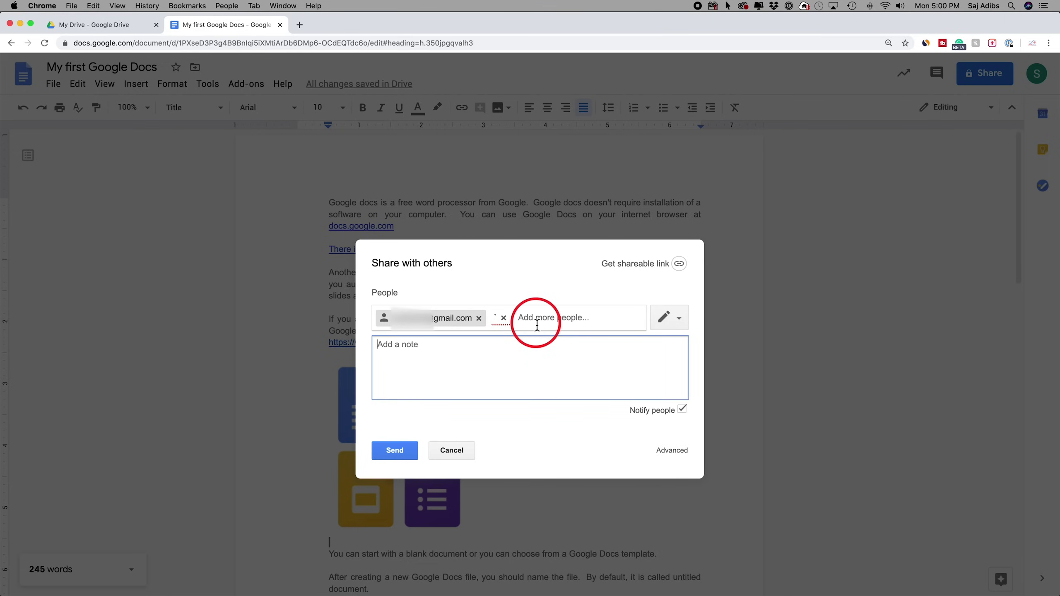
pyautogui.click(517, 325)
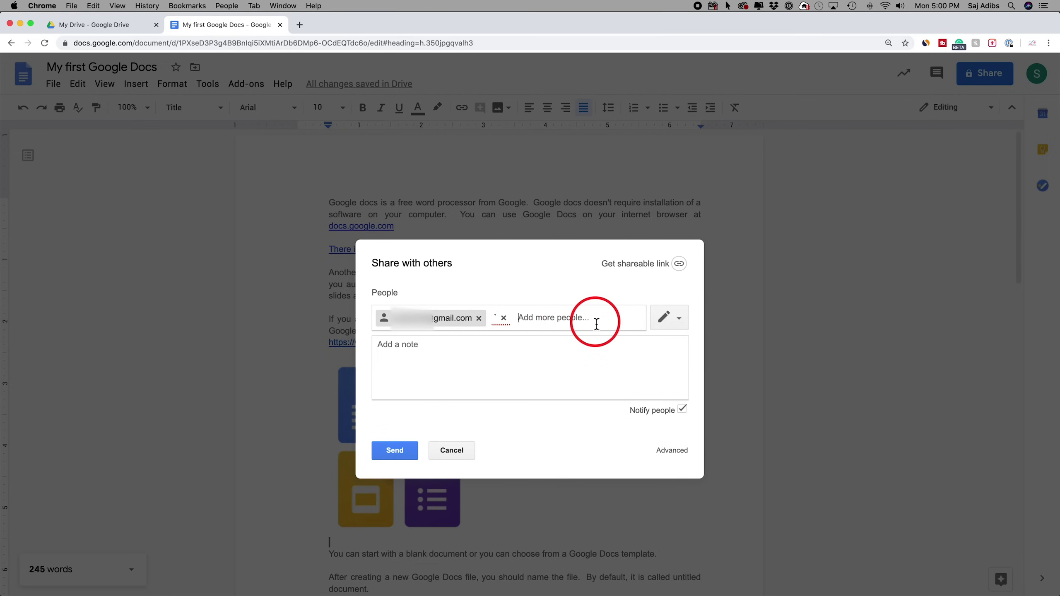
pyautogui.click(386, 350)
pyautogui.write('can you ')
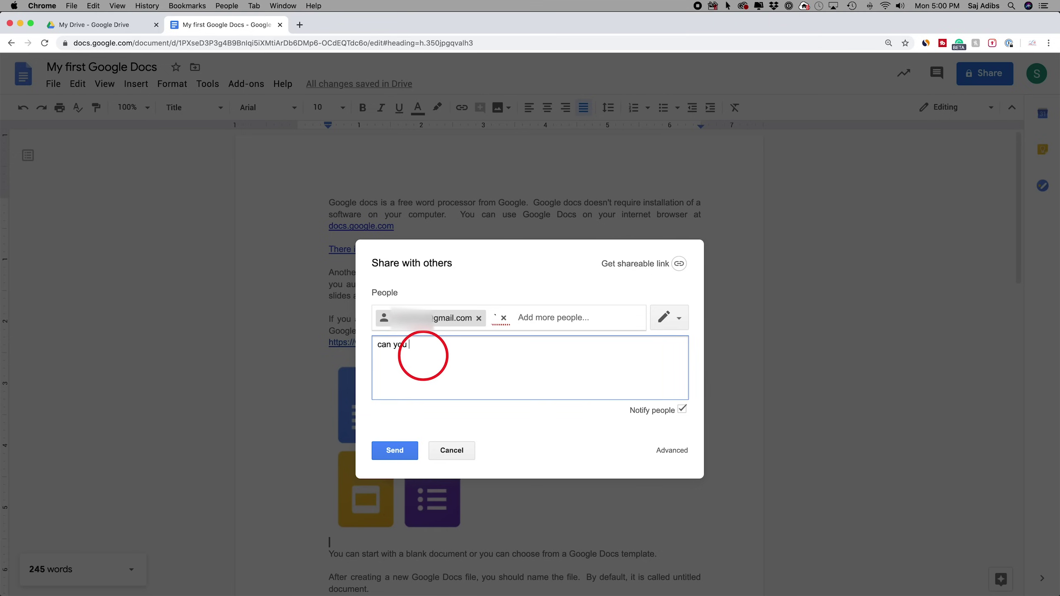
pyautogui.write('help me with this?')
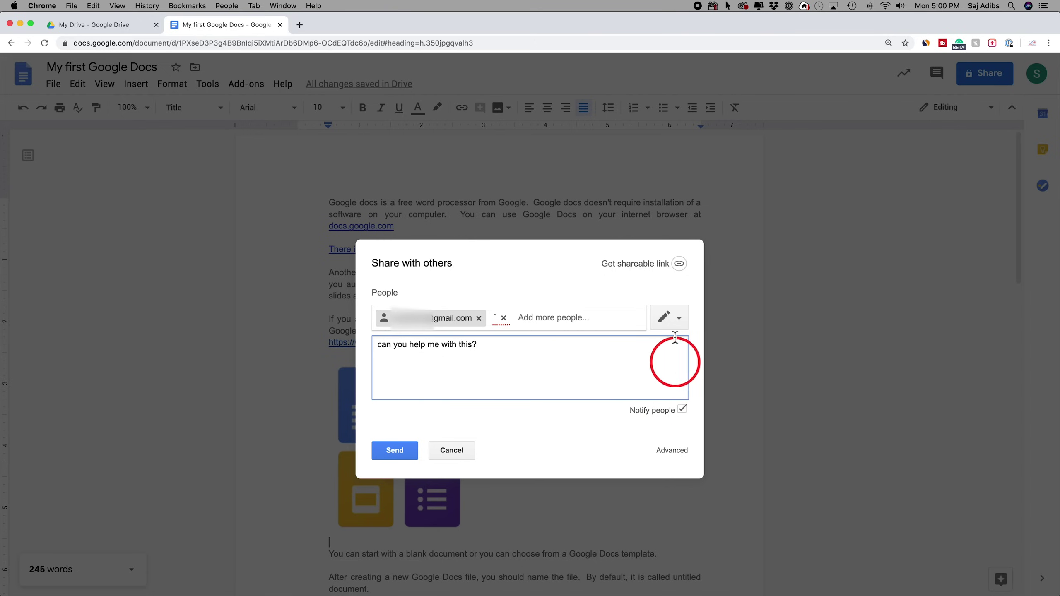
# Try the Can comment and Can view permissions for the invited person
pyautogui.click(678, 318)
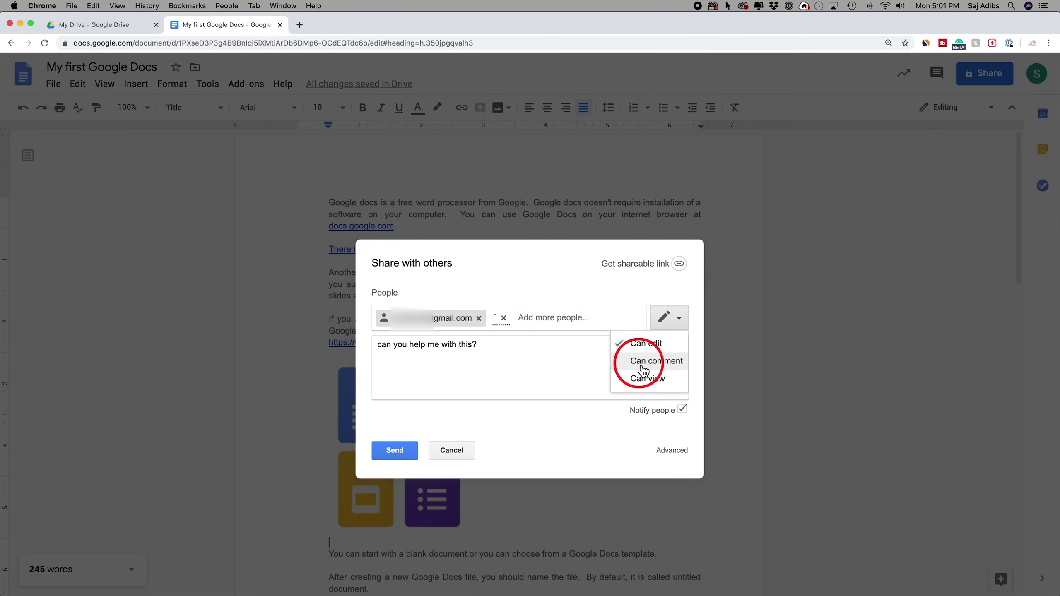
pyautogui.click(676, 370)
pyautogui.click(687, 321)
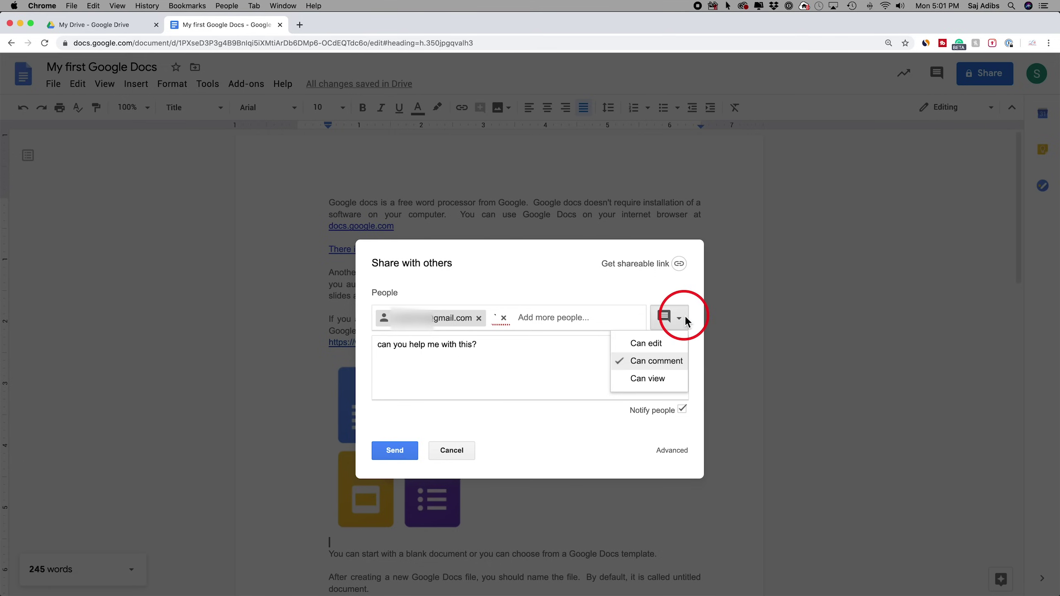
pyautogui.click(648, 377)
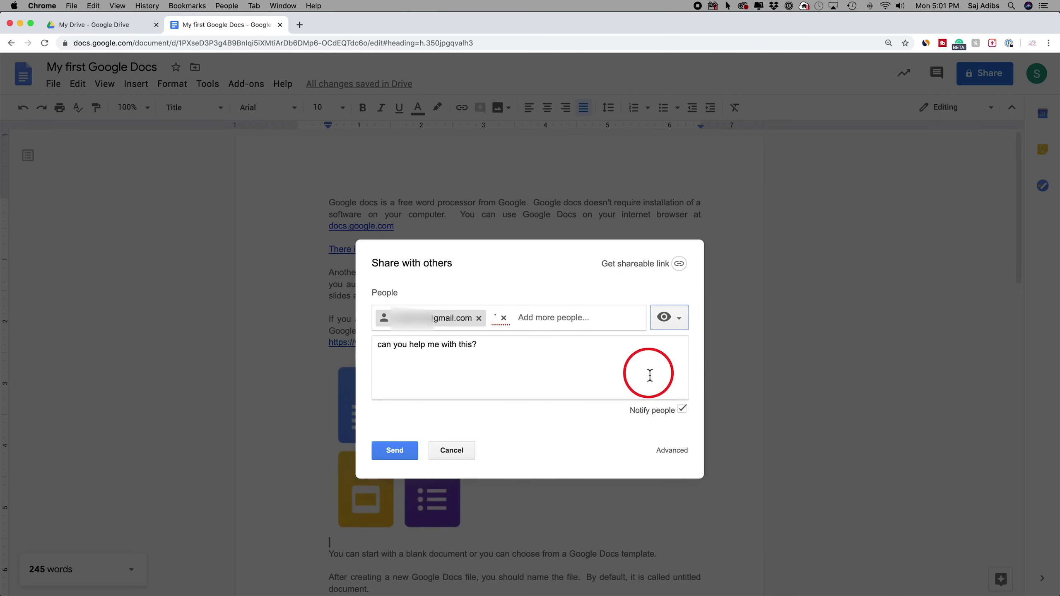
# Set the invited person's permission to Can edit, send the sharing invitation, and return to the document
pyautogui.click(679, 318)
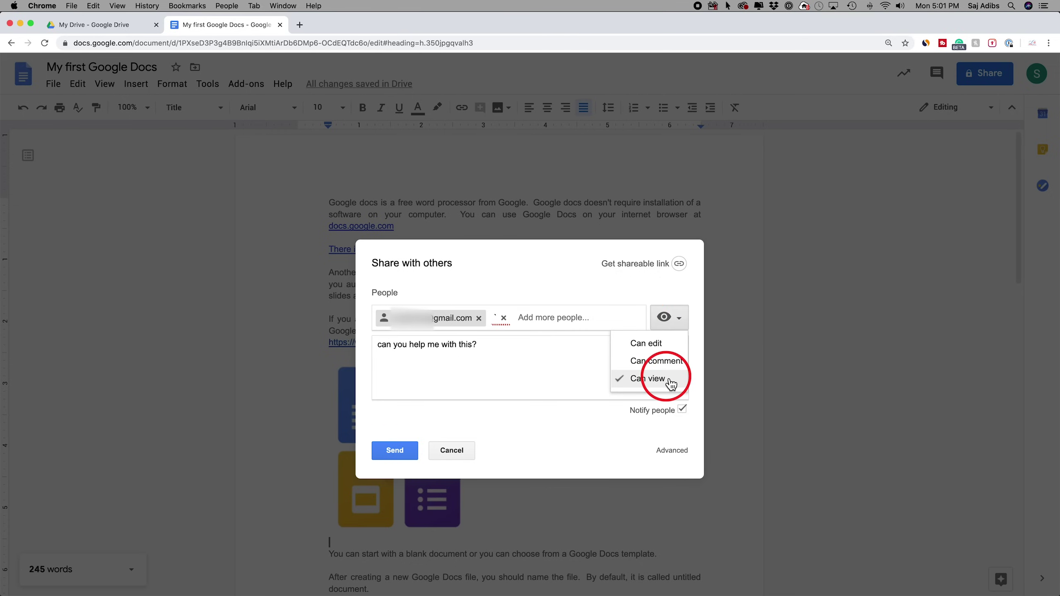
pyautogui.click(655, 344)
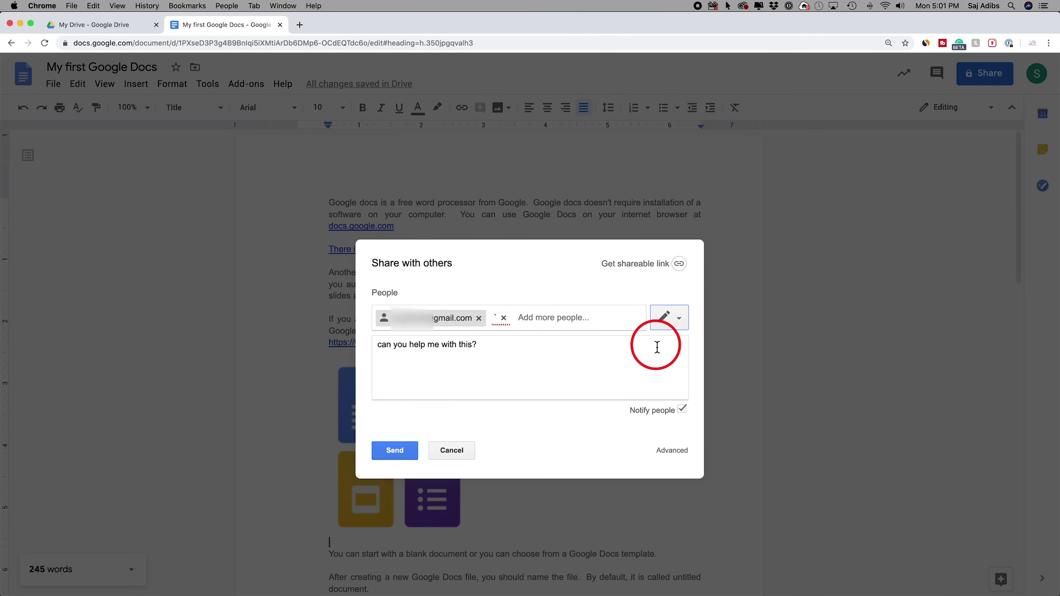
pyautogui.click(399, 451)
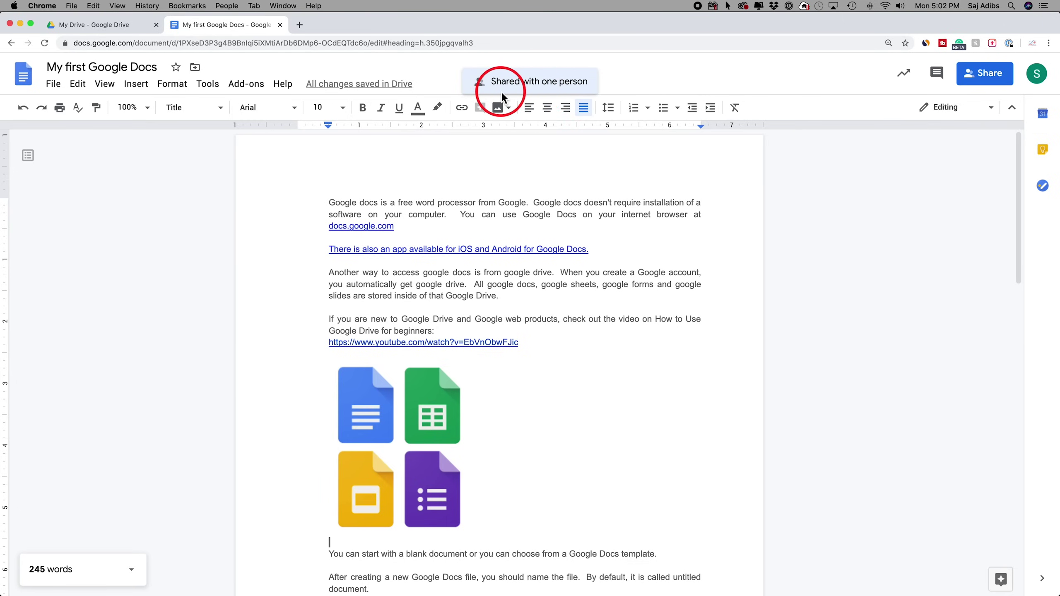
pyautogui.click(553, 351)
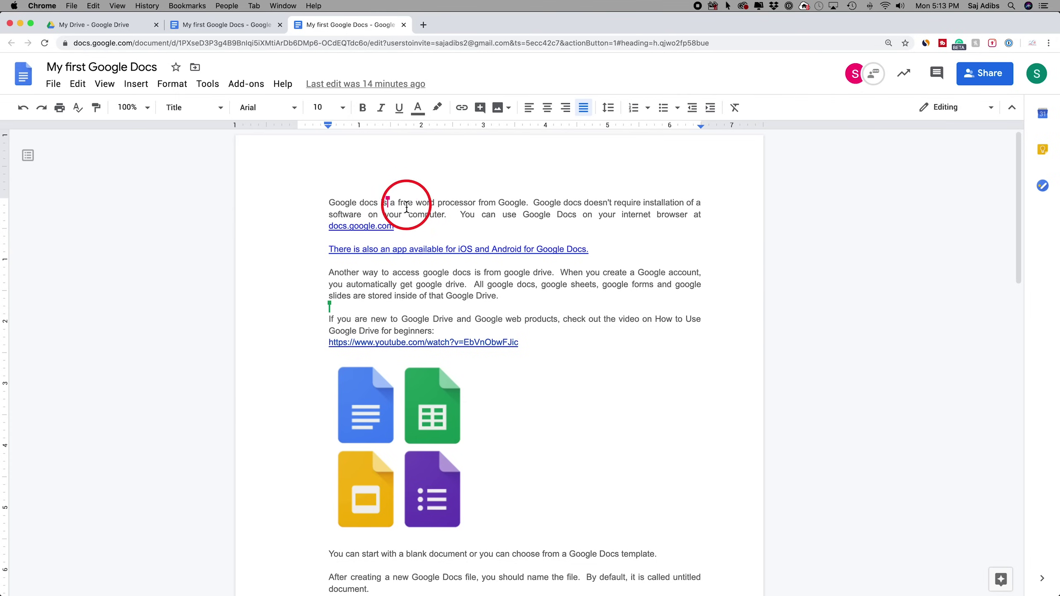
# Delete the text "isfghgfh gfh fgh fgh fgh gfh" from the document's first sentence
pyautogui.moveTo(389, 203)
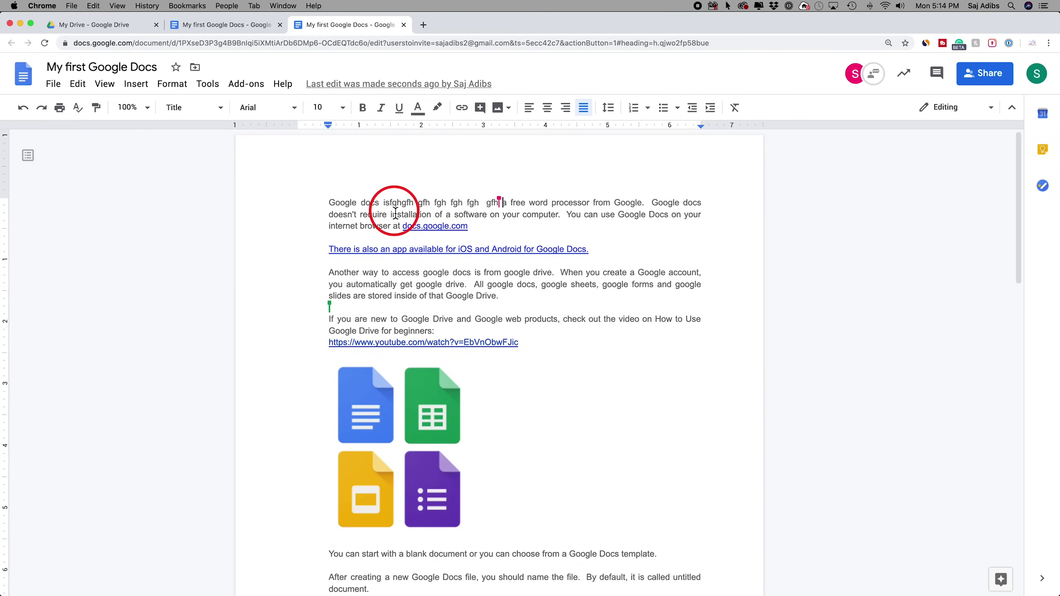
pyautogui.click(385, 204)
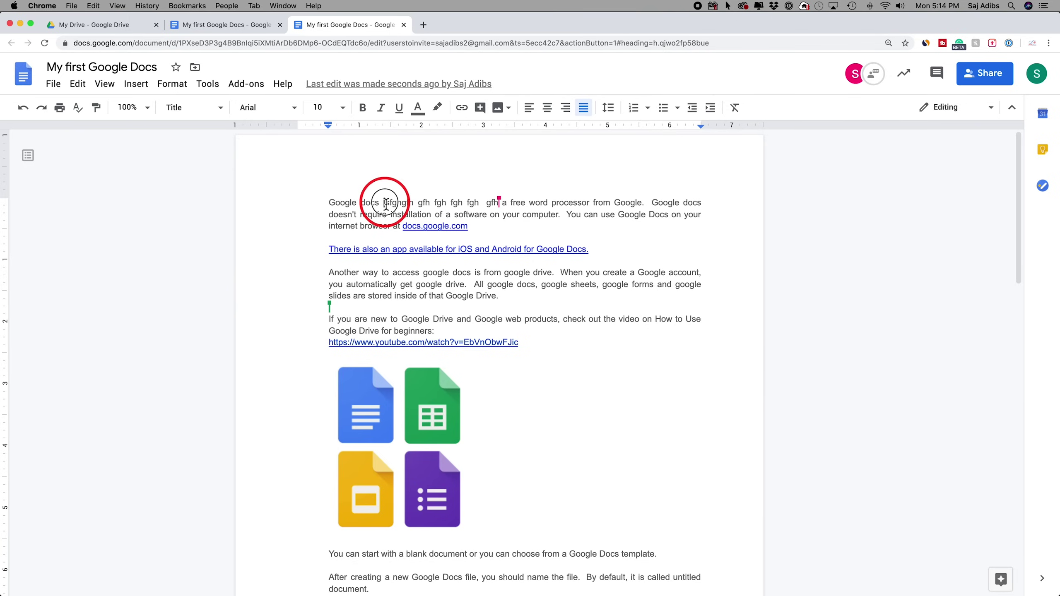
pyautogui.moveTo(385, 204); pyautogui.dragTo(499, 206)
pyautogui.press('BackSpace')
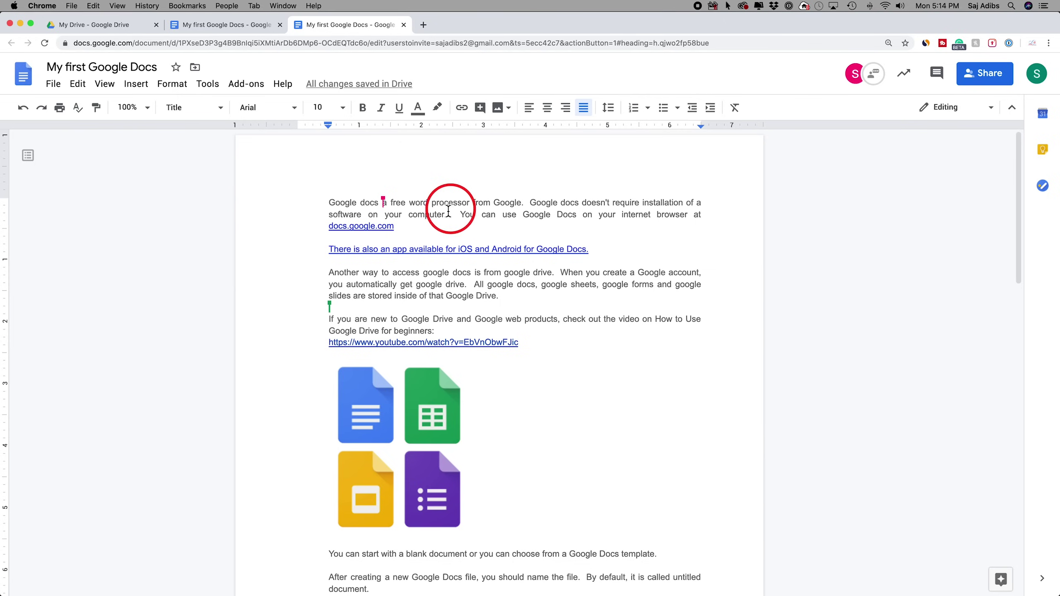
pyautogui.moveTo(380, 203)
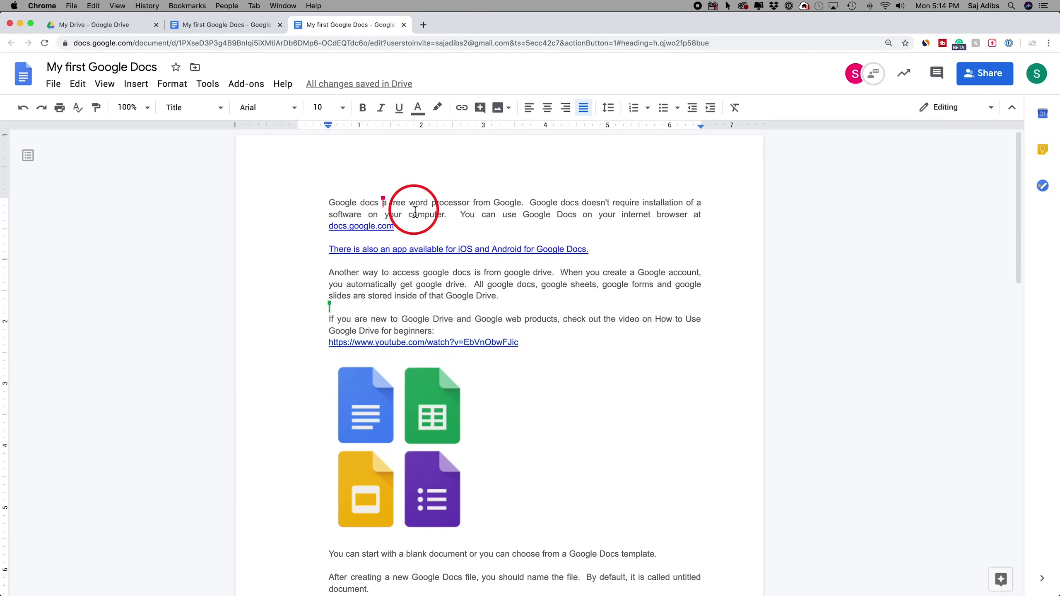
# Change the existing collaborator's access to Can comment in the sharing settings and save the changes
pyautogui.click(986, 81)
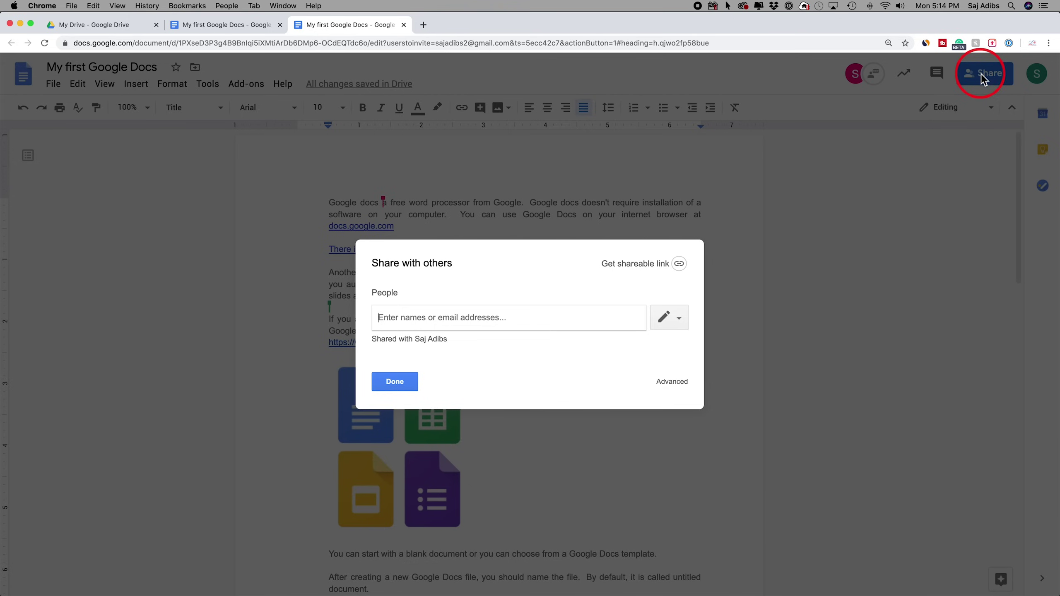
pyautogui.click(428, 347)
pyautogui.click(651, 323)
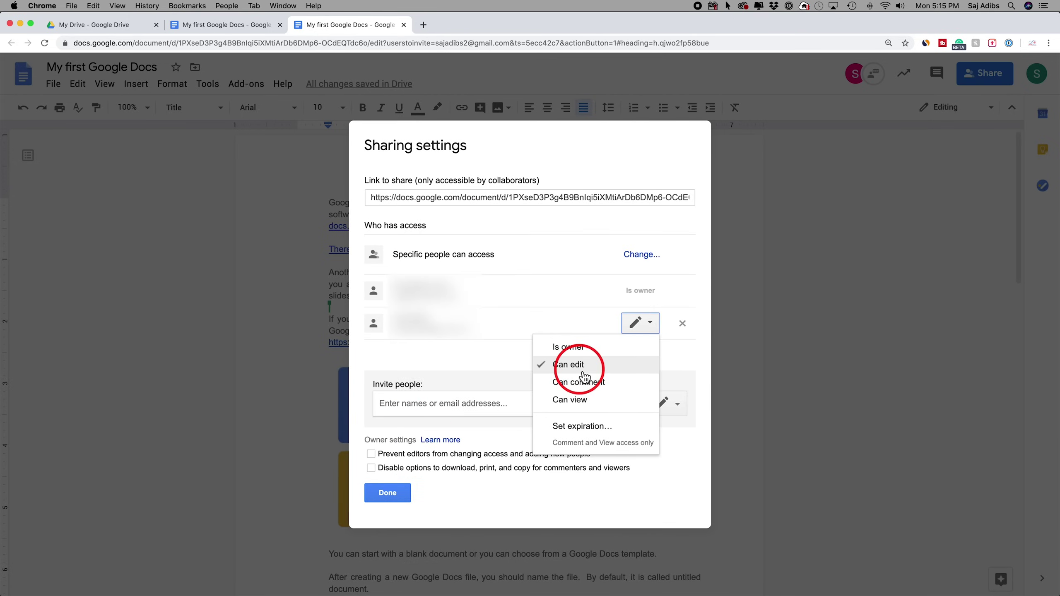
pyautogui.click(574, 383)
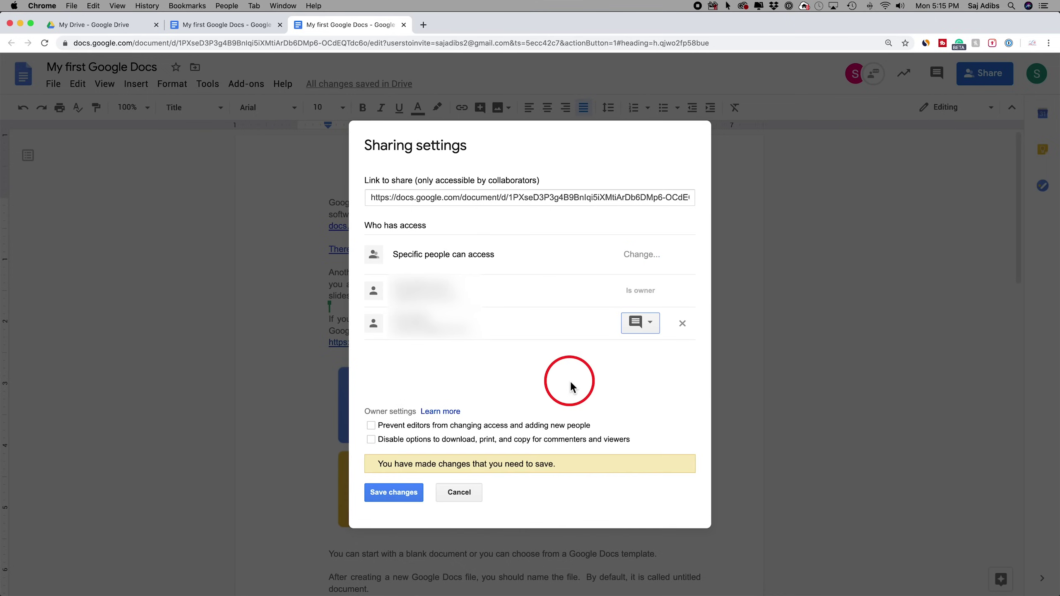
pyautogui.click(392, 492)
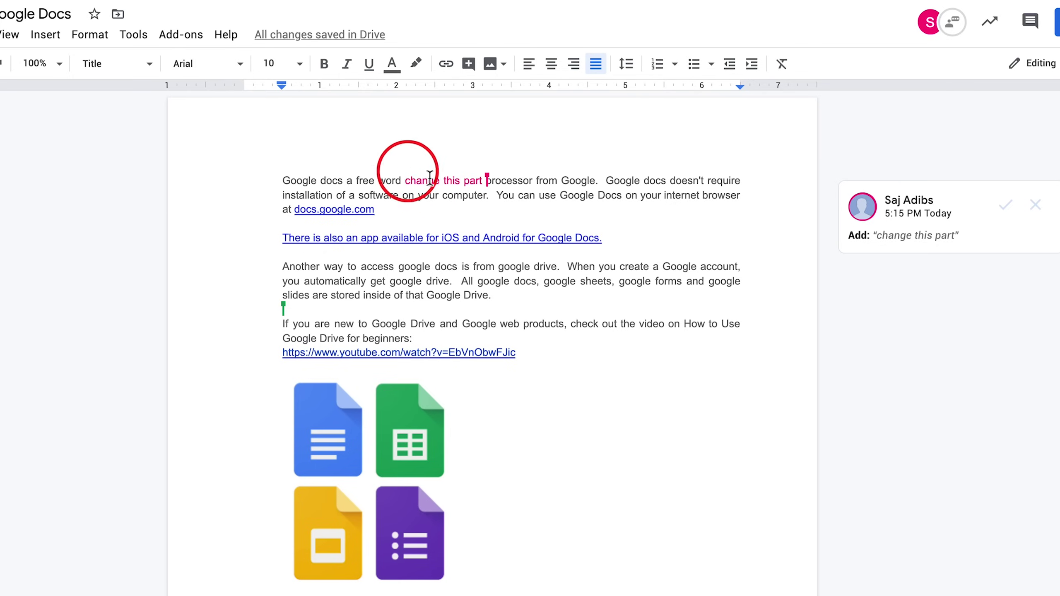
# Reject the collaborator's suggested addition "change this part" in the first paragraph
pyautogui.click(1045, 214)
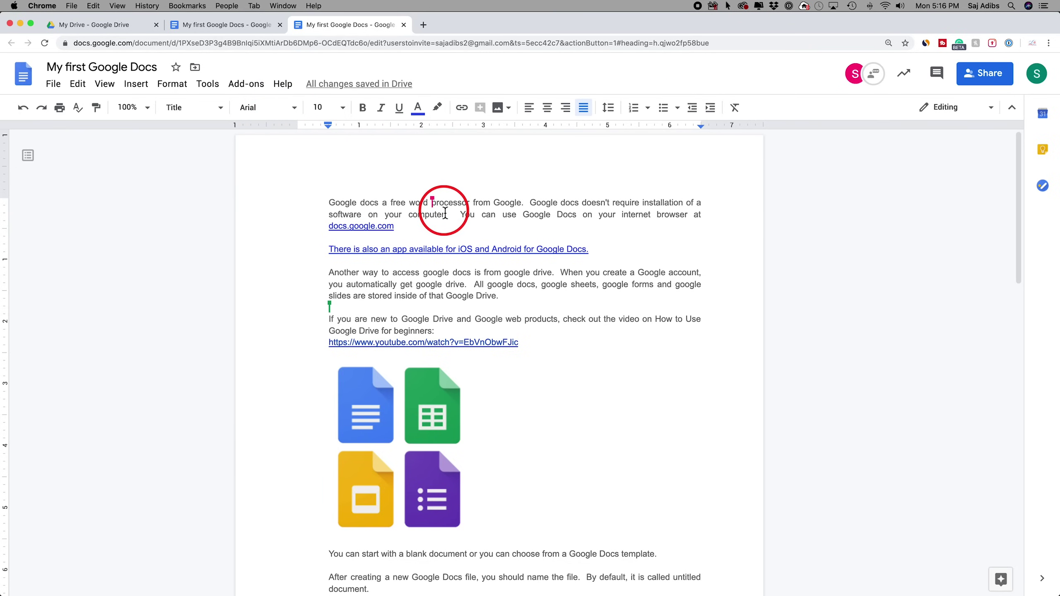
# Download the document as a PDF Document (.pdf)
pyautogui.click(53, 84)
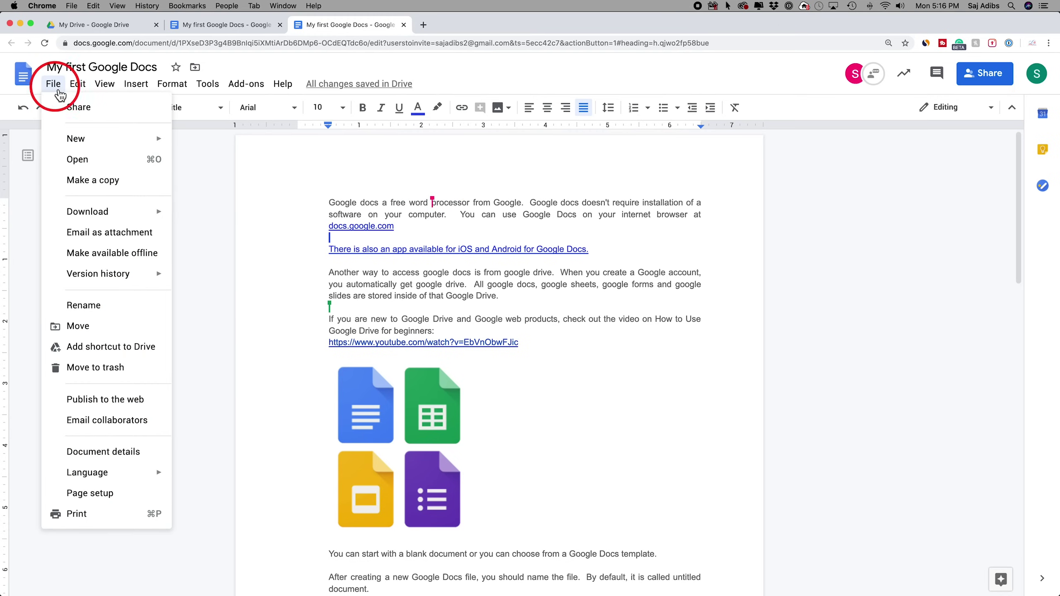
pyautogui.moveTo(100, 213)
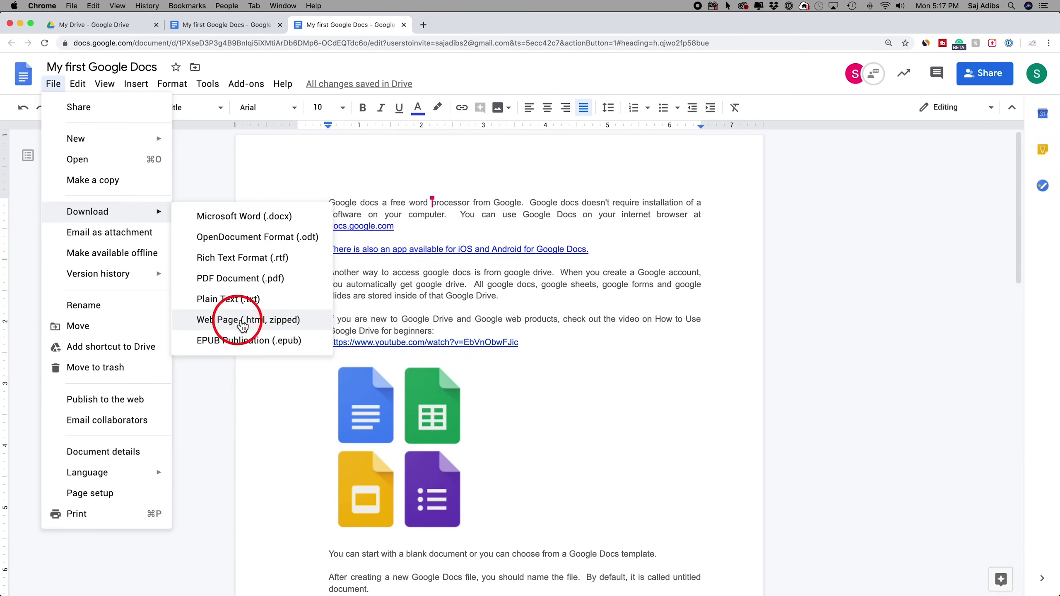
pyautogui.click(211, 280)
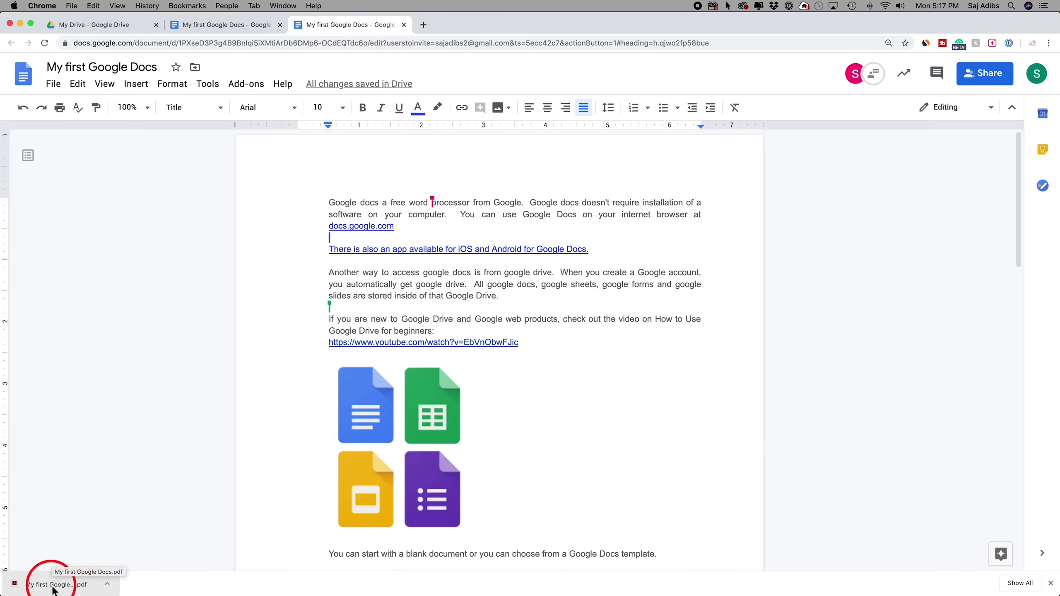
# Open the downloaded My first Google Docs.pdf, look through its pages, and close it
pyautogui.click(53, 585)
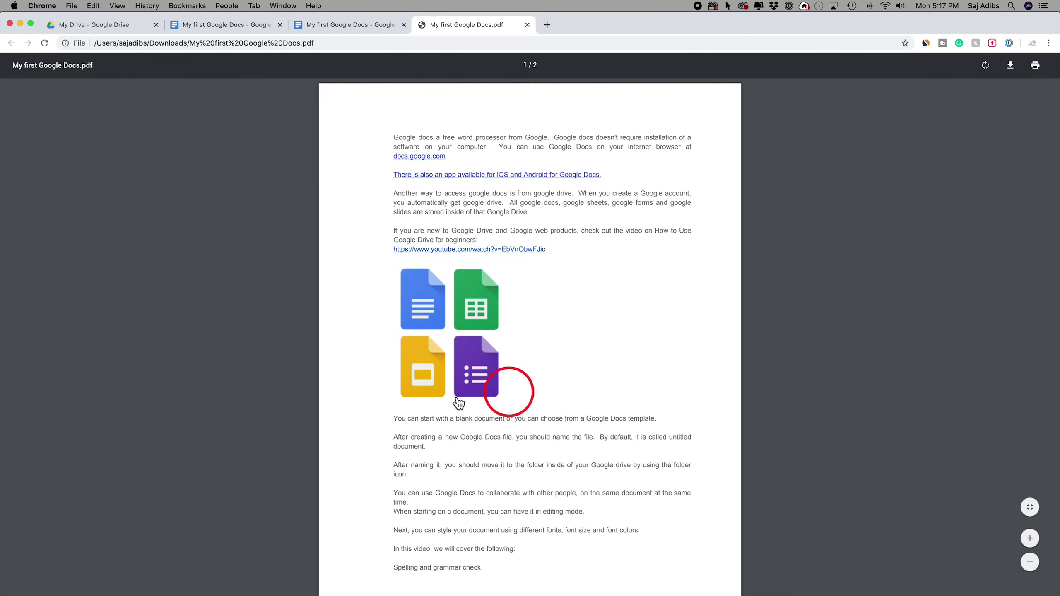
pyautogui.scroll(-10, 452, 237)
pyautogui.scroll(10, 454, 236)
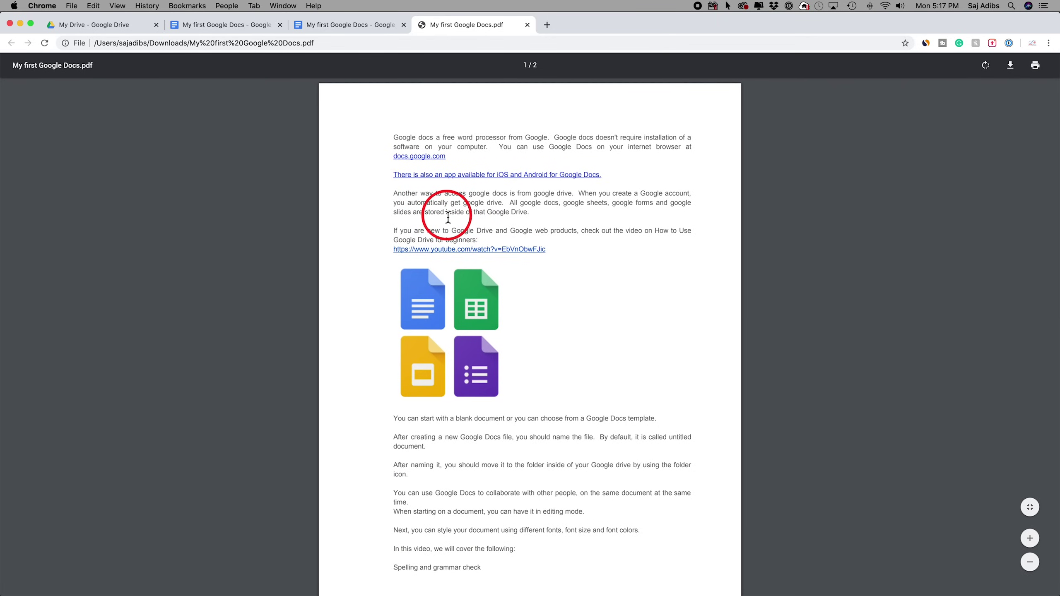
pyautogui.click(528, 26)
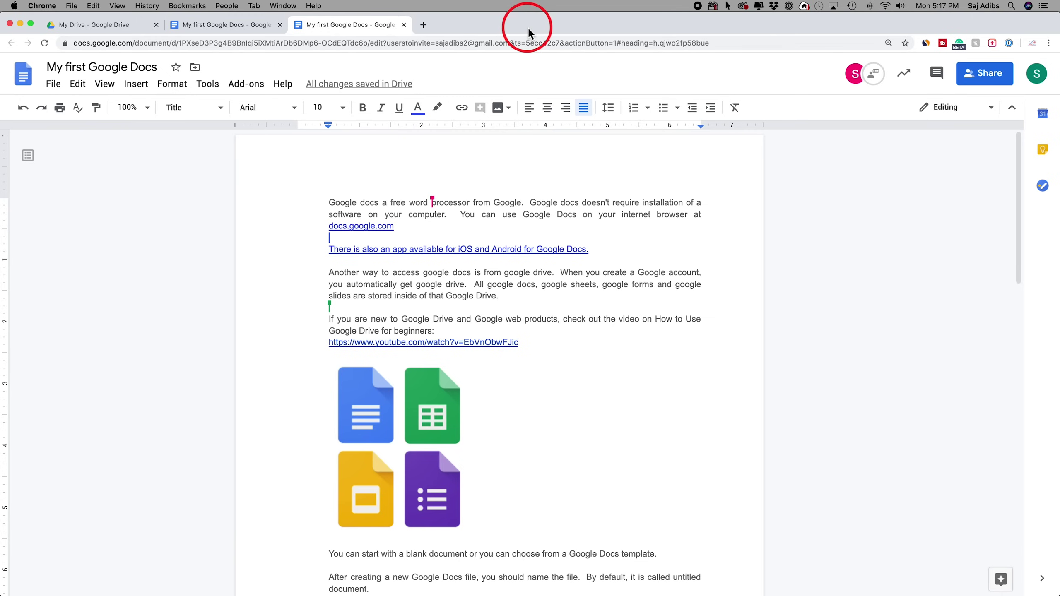
# Open the document's print preview, set the print color option to Color, and cancel without printing
pyautogui.click(52, 89)
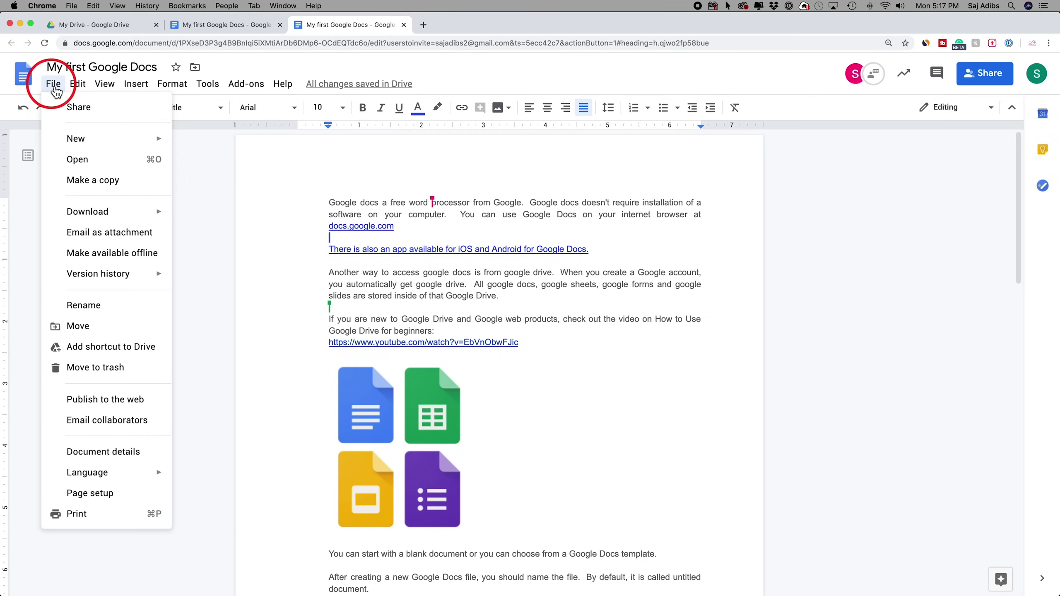
pyautogui.click(120, 517)
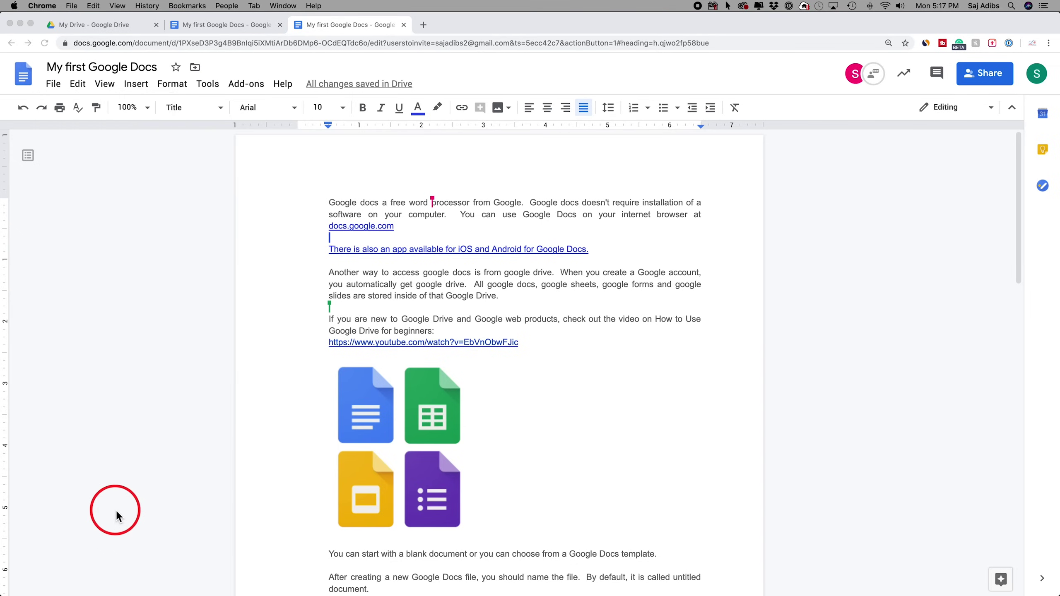
pyautogui.scroll(10, 496, 294)
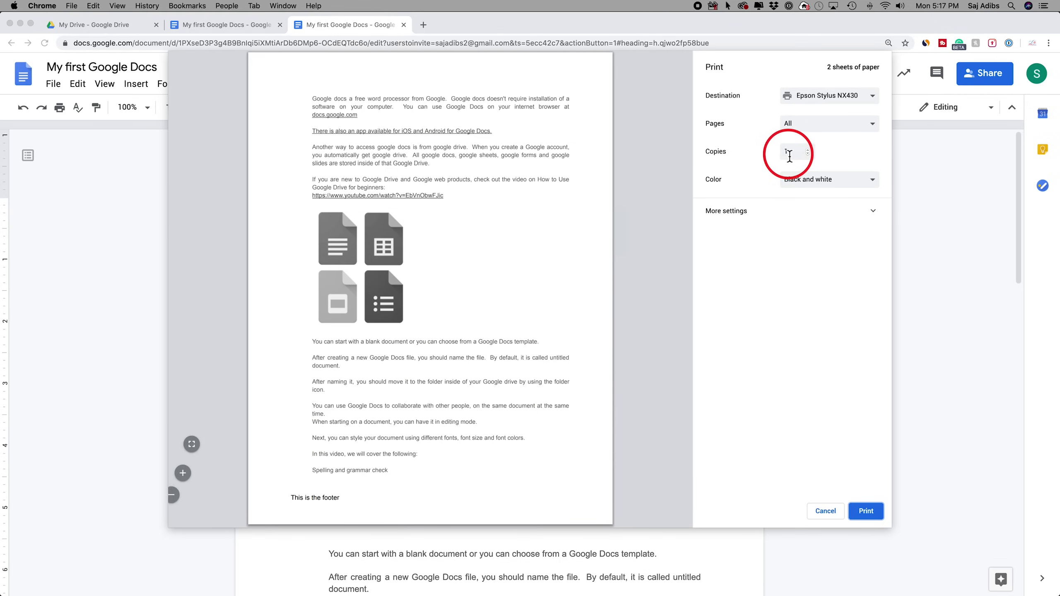
pyautogui.click(827, 190)
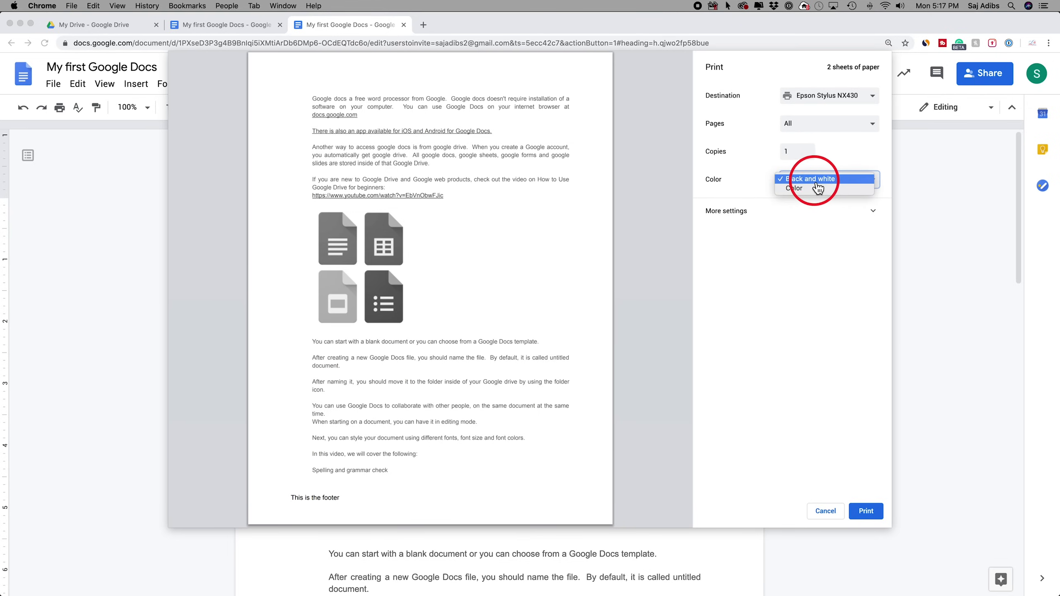
pyautogui.click(803, 190)
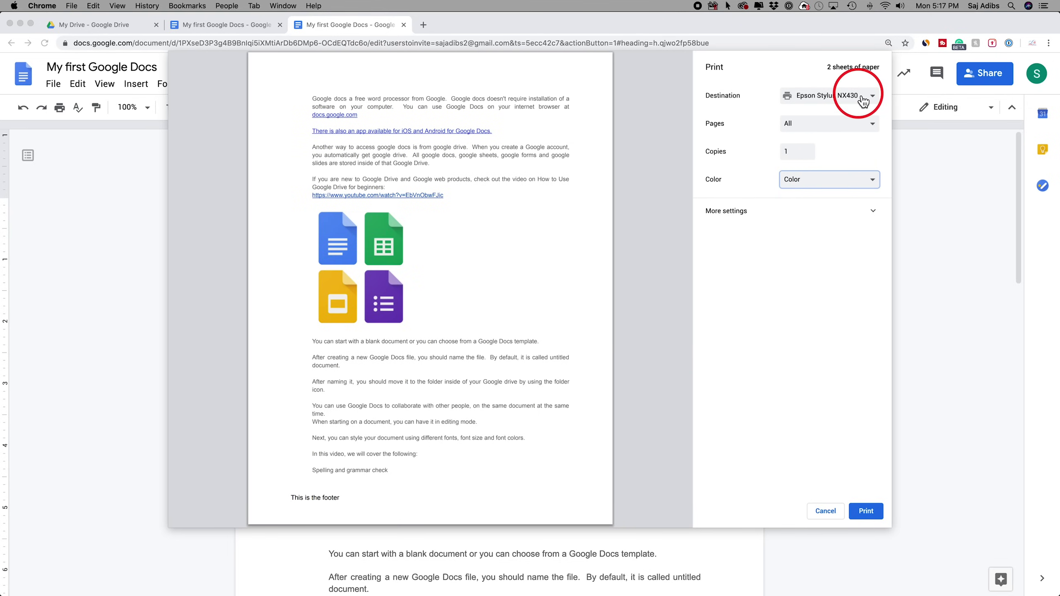
pyautogui.click(819, 511)
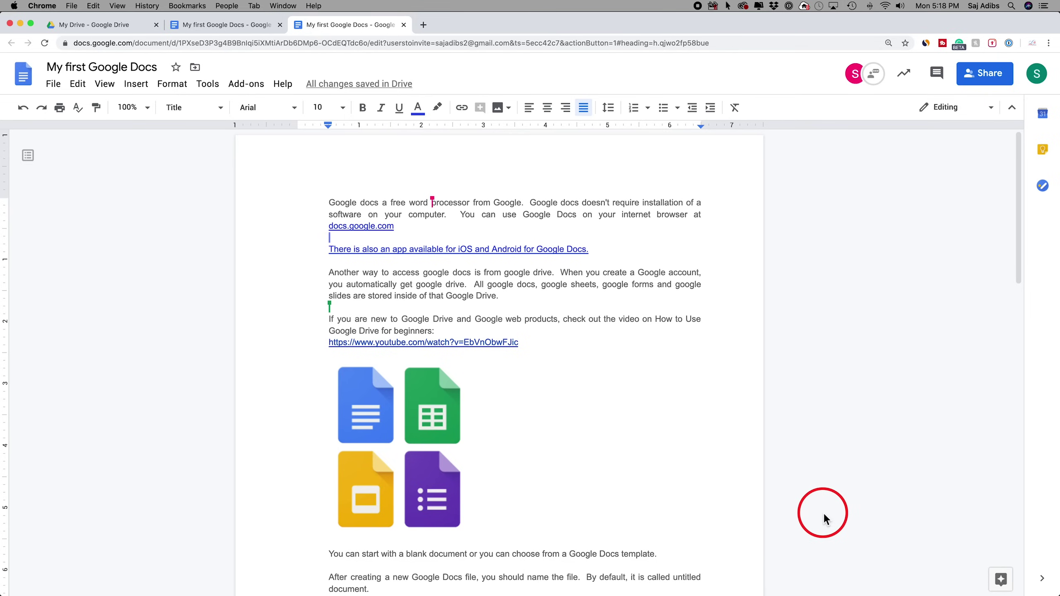